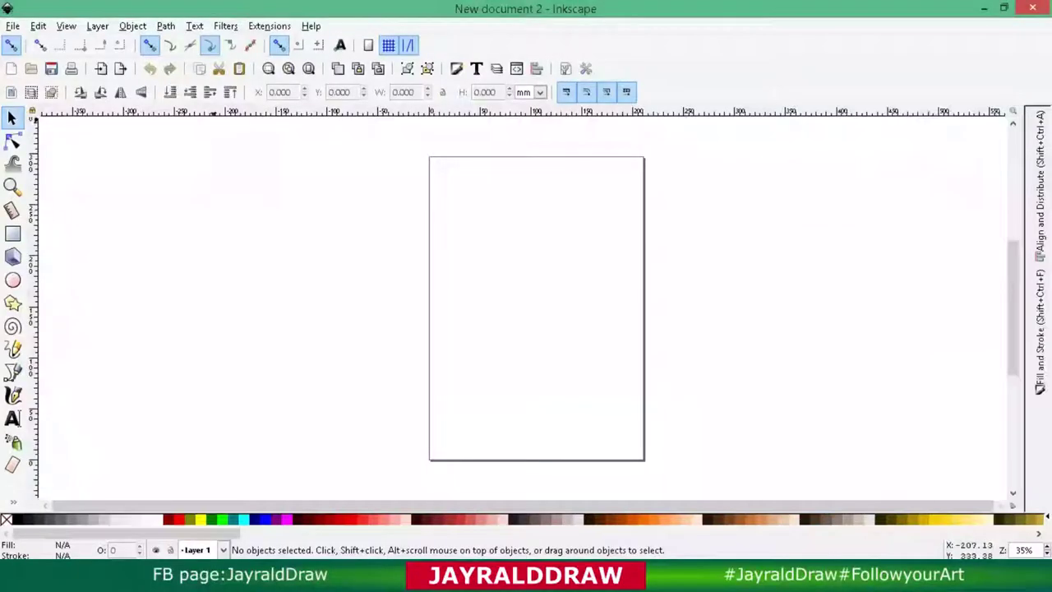
In Document Properties, set the display units to px and hide the page border.
left_click(12, 26)
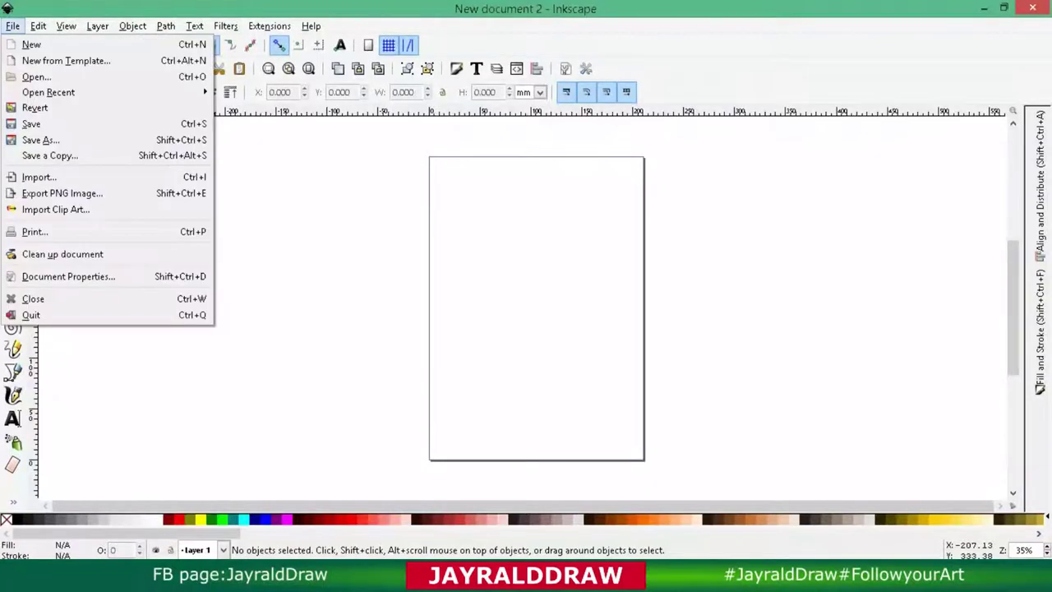
left_click(66, 276)
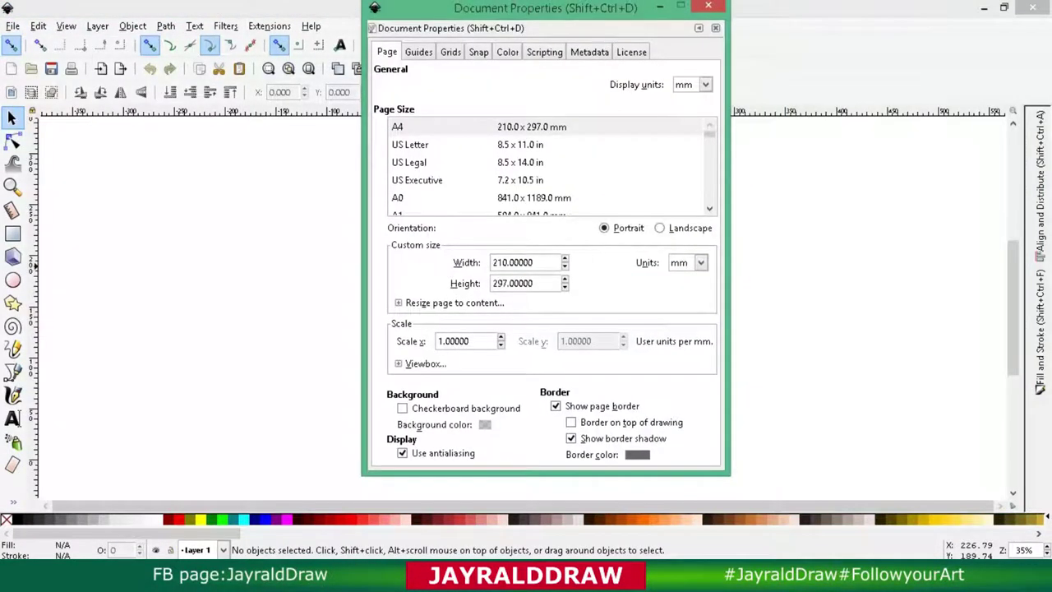
left_click(695, 84)
left_click(686, 118)
left_click(550, 406)
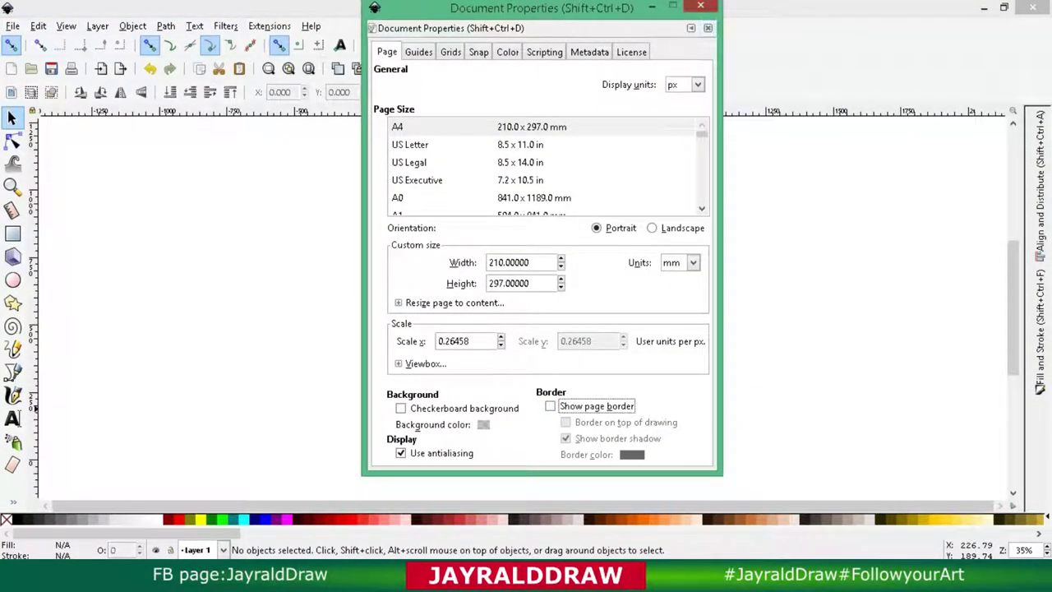
left_click(700, 7)
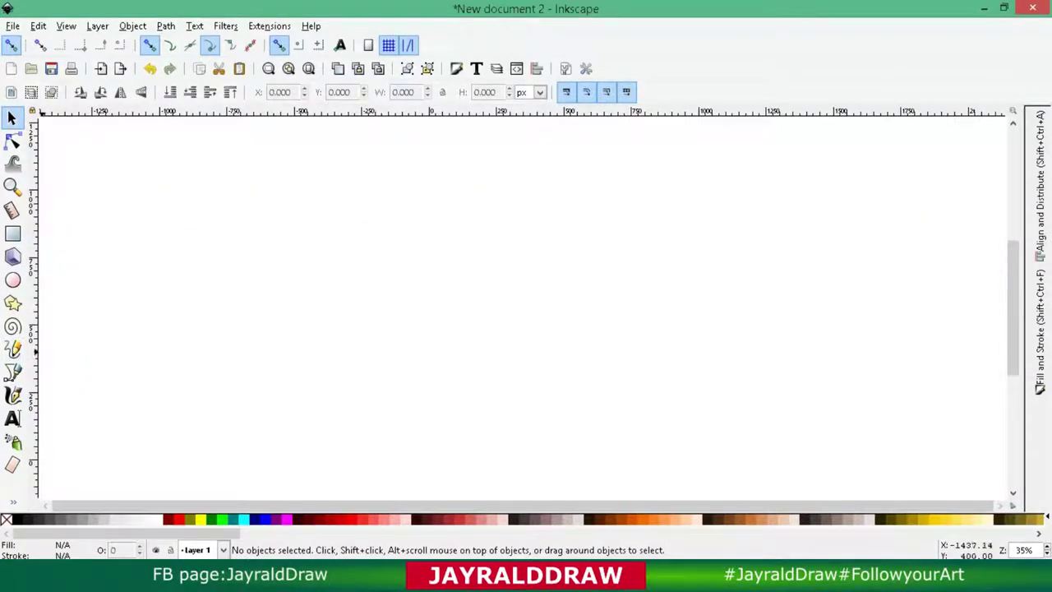
Draw a large rectangle across the canvas and fill it with light blue #AAEEFF.
left_click(12, 233)
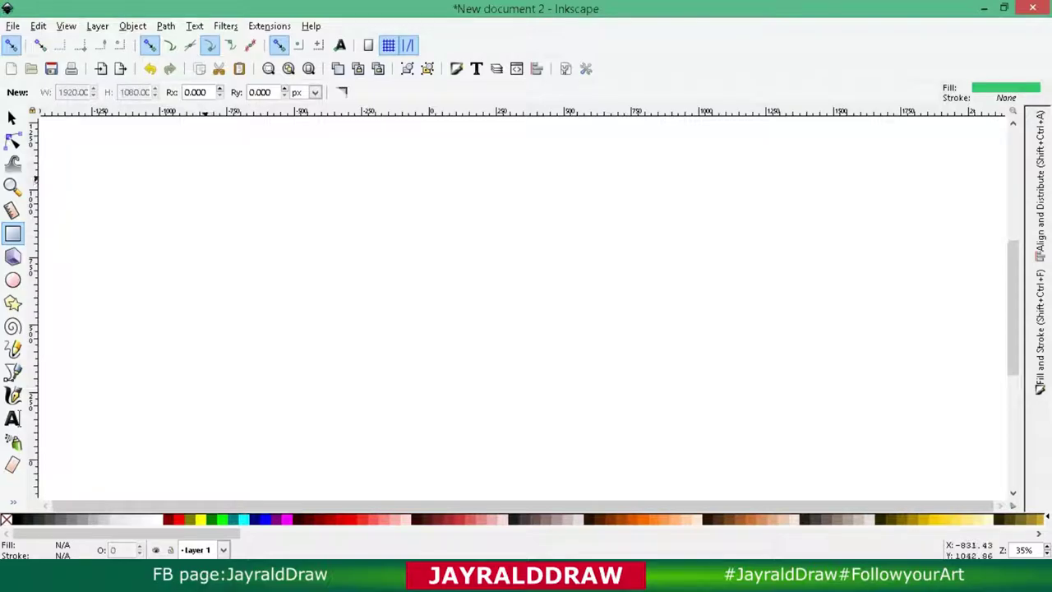
left_click_drag(204, 177, 701, 422)
left_click(18, 519)
left_click(12, 118)
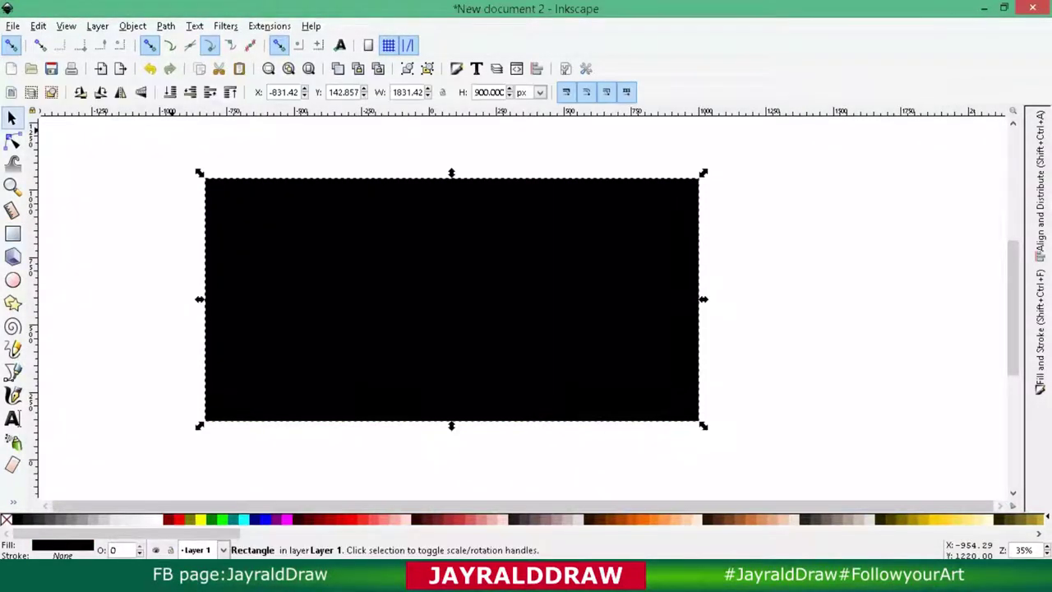
left_click(178, 519)
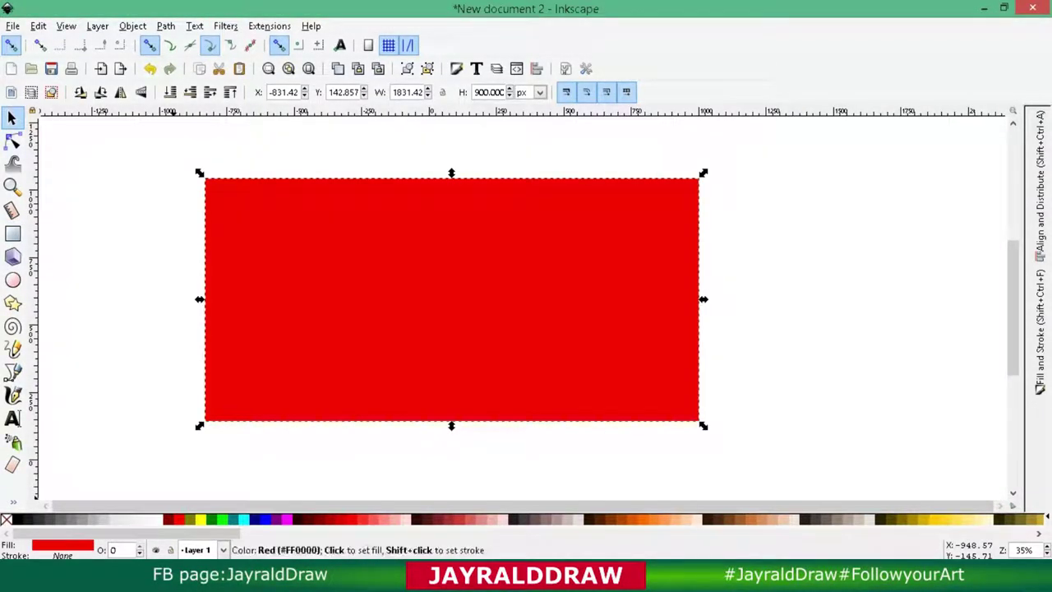
scroll(526, 519, "right", 3)
scroll(526, 519, "right", 3)
scroll(526, 518, "right", 3)
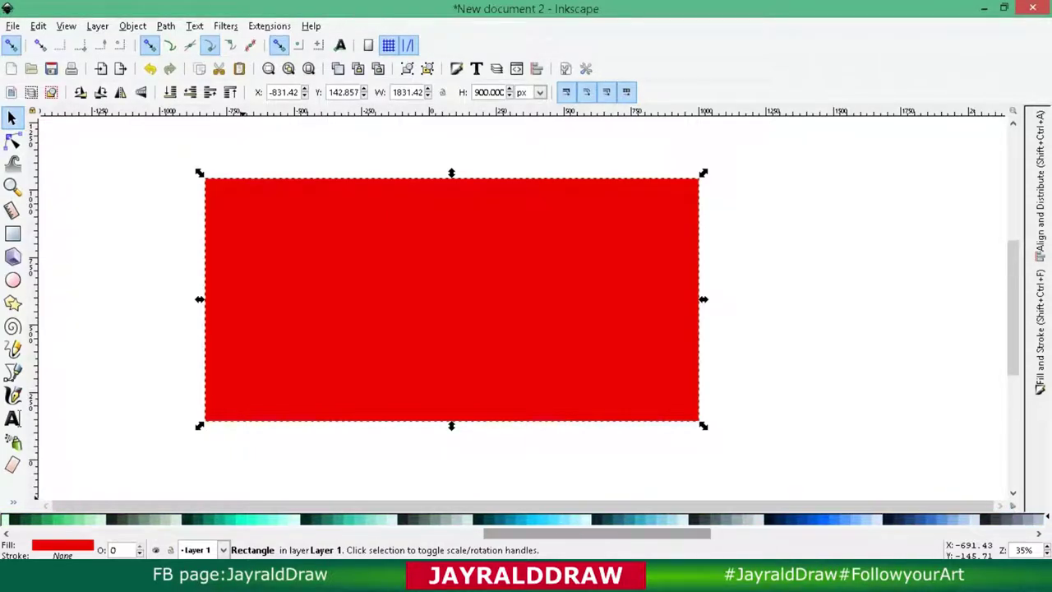
left_click(600, 519)
left_click(609, 518)
type("1270")
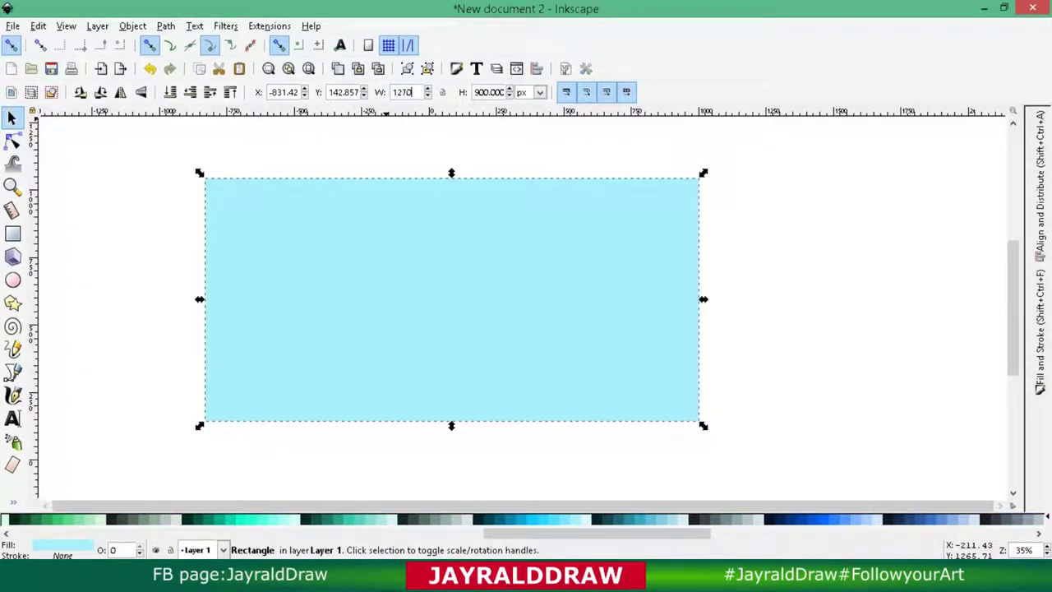
Resize the rectangle to 1270 × 720 px and zoom so it fills the view.
key("Return")
type("720")
key("Return")
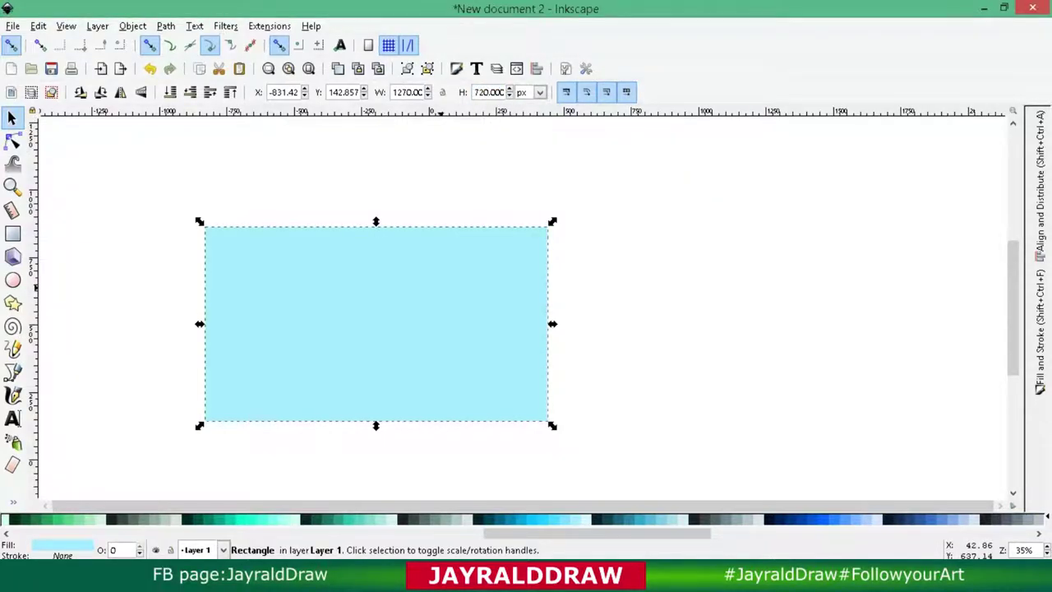
key("3")
left_click(12, 373)
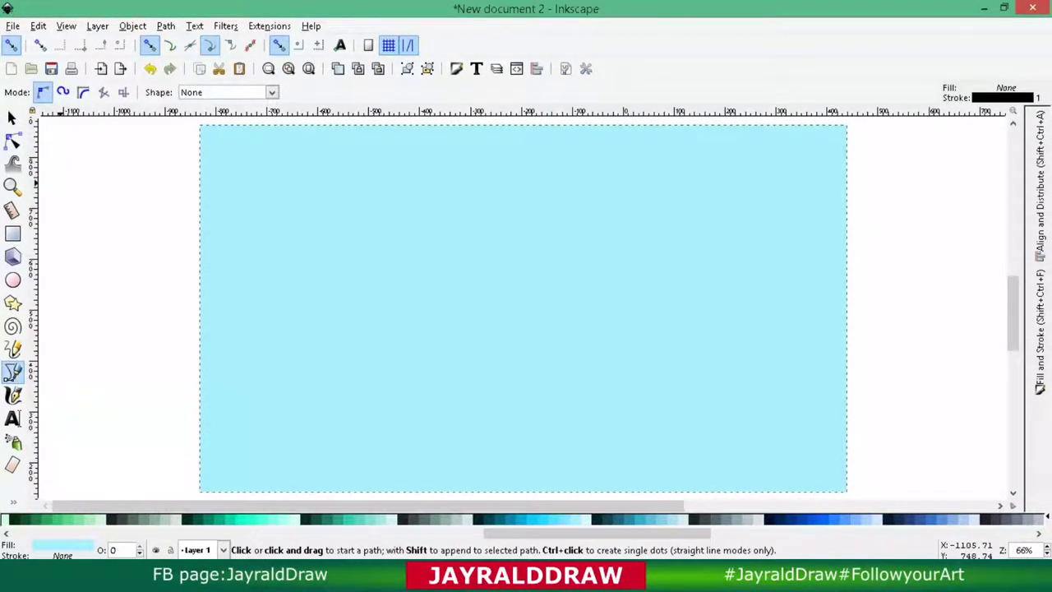
Start a pen line along the rectangle's top edge, then cancel it.
left_click(199, 125)
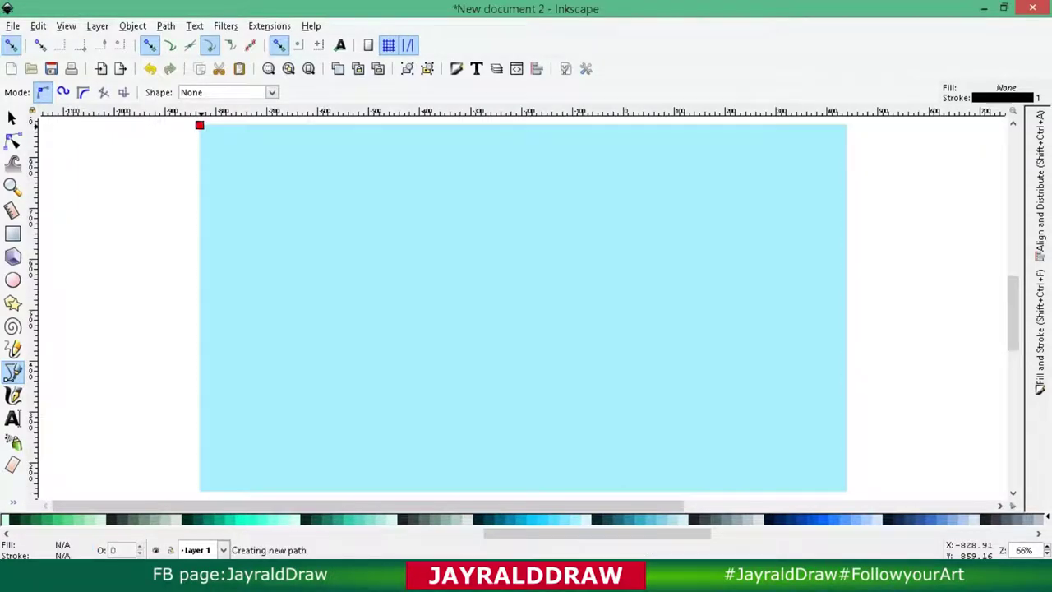
left_click(847, 125)
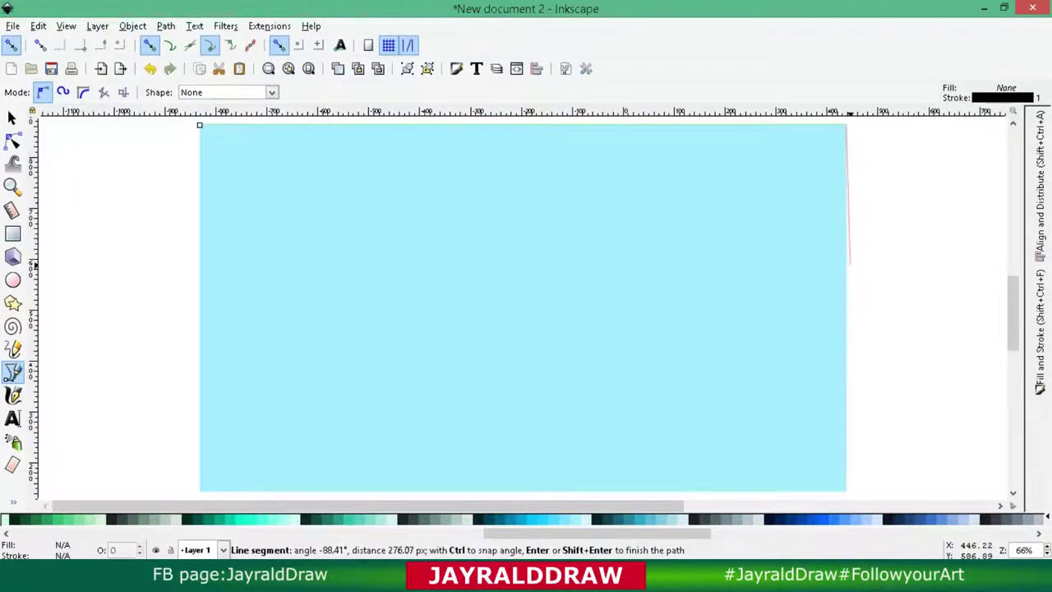
key("Escape")
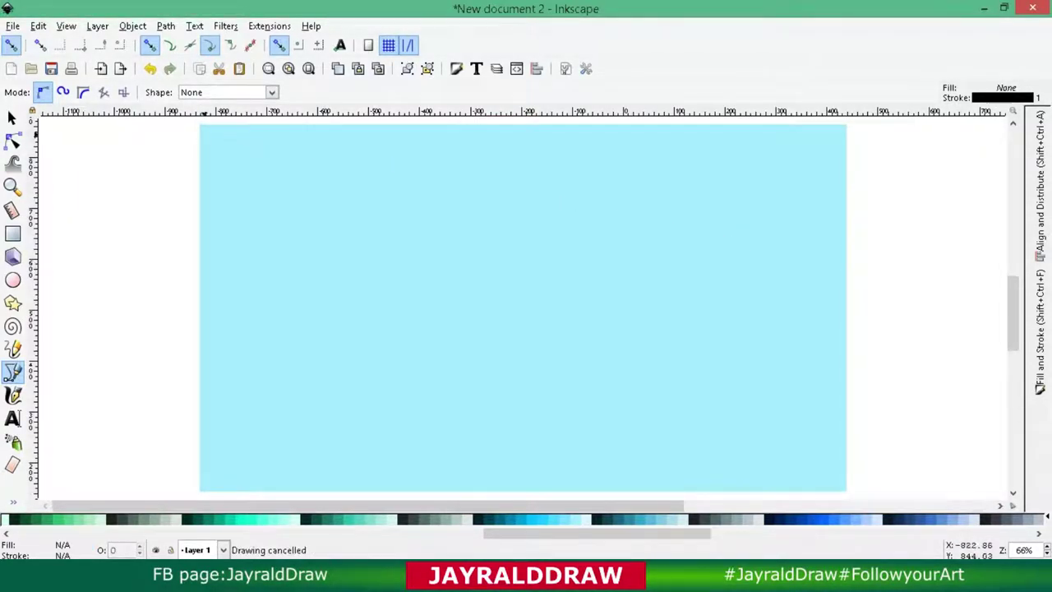
left_click(11, 117)
Add guides on the rectangle's left, right and top edges, plus two horizontal guides across it.
left_click_drag(35, 282, 187, 134)
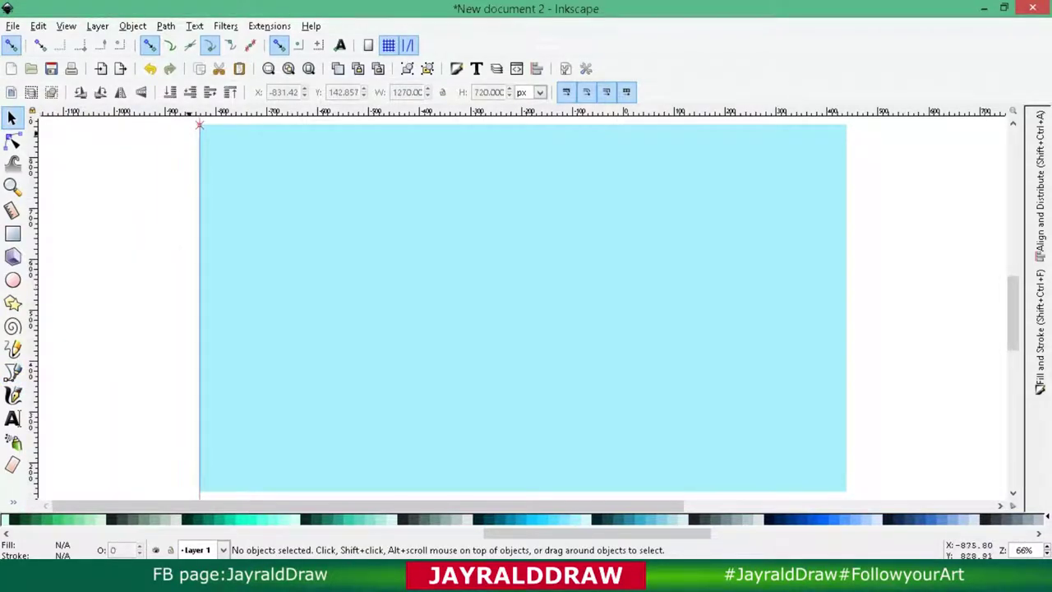
left_click_drag(780, 215, 846, 491)
left_click_drag(493, 113, 199, 238)
left_click_drag(421, 113, 846, 365)
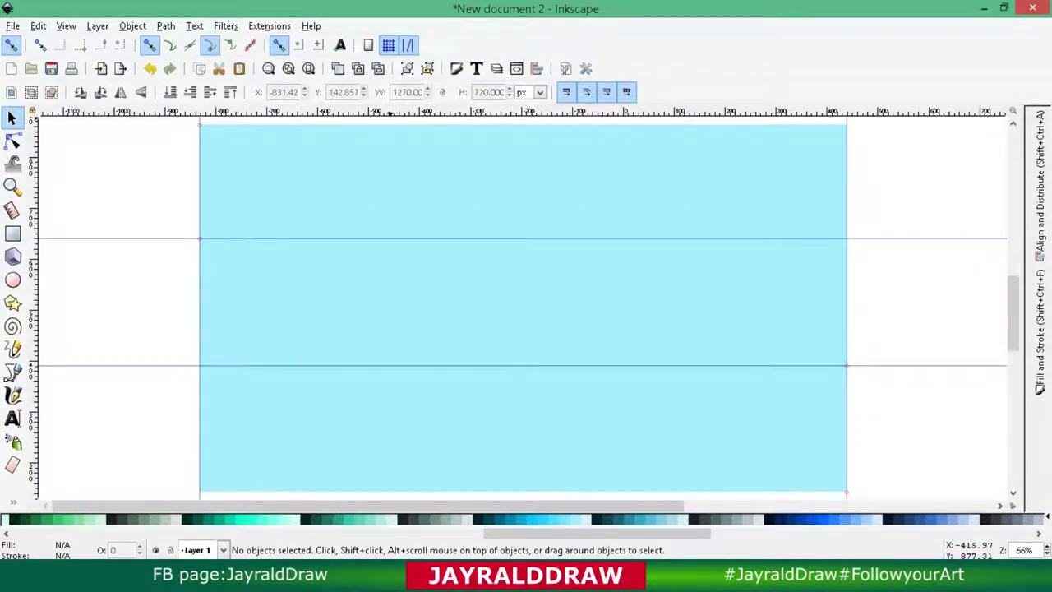
left_click_drag(406, 115, 846, 125)
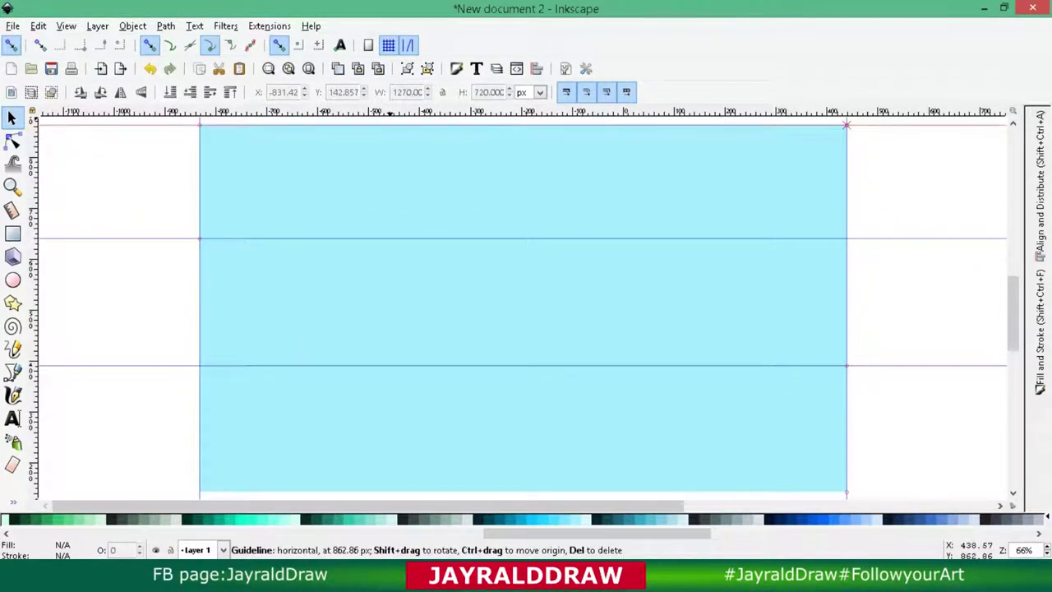
Draw a triangle in the top-left corner and fill it dark #0B2228.
left_click(12, 372)
left_click(200, 125)
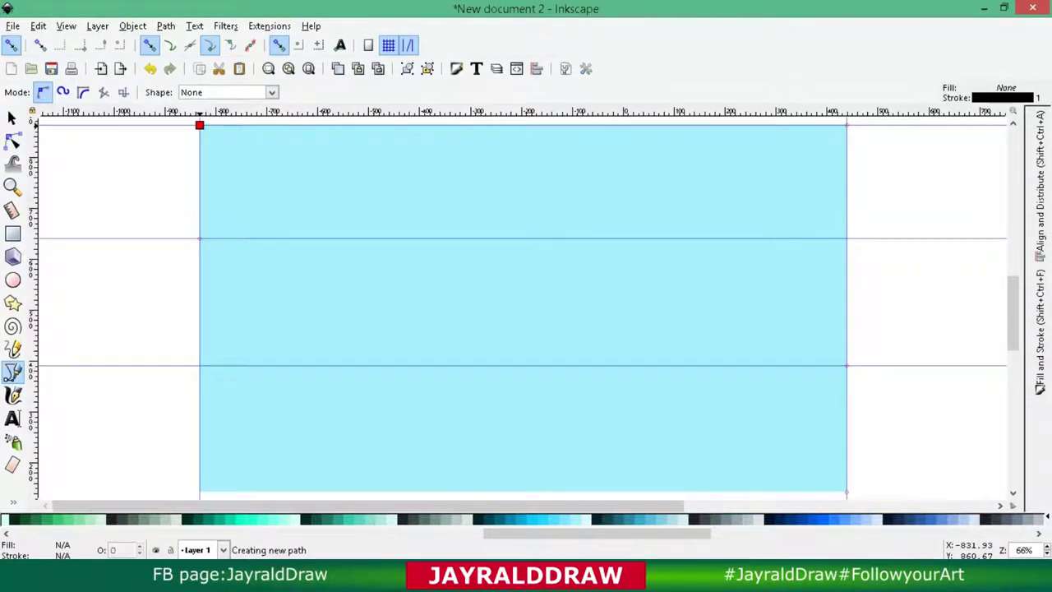
left_click(199, 238)
left_click(564, 125)
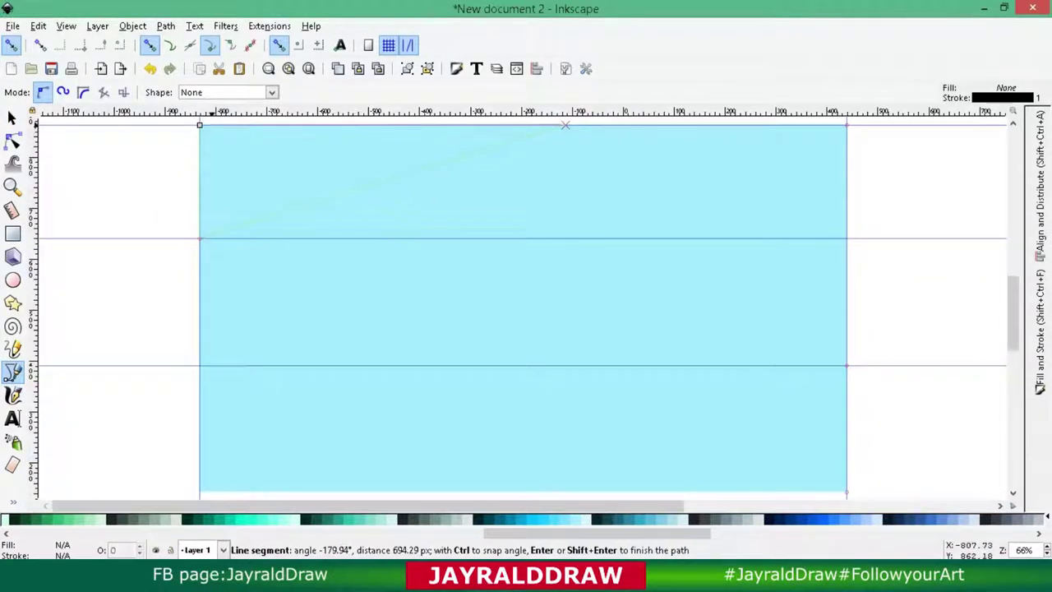
left_click(200, 125)
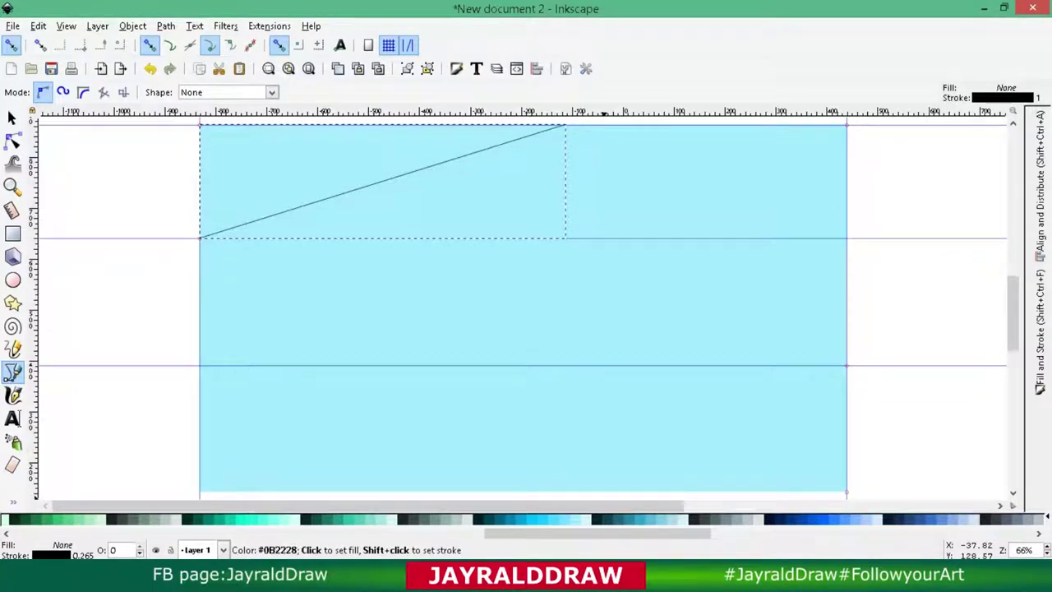
left_click(618, 519)
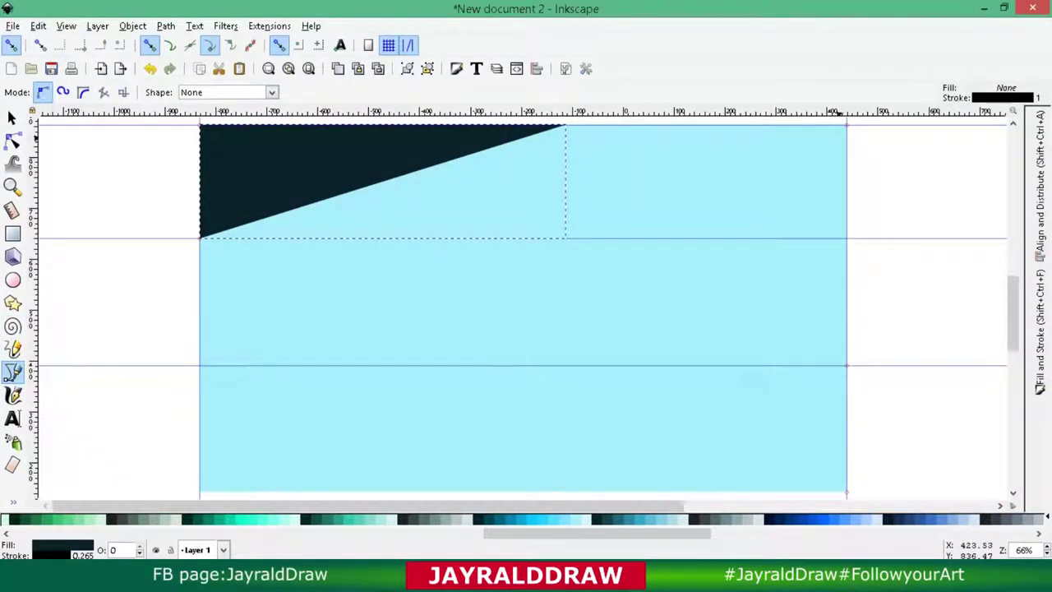
Draw a facet toward the top-right corner and fill it dark teal #164450.
left_click(423, 169)
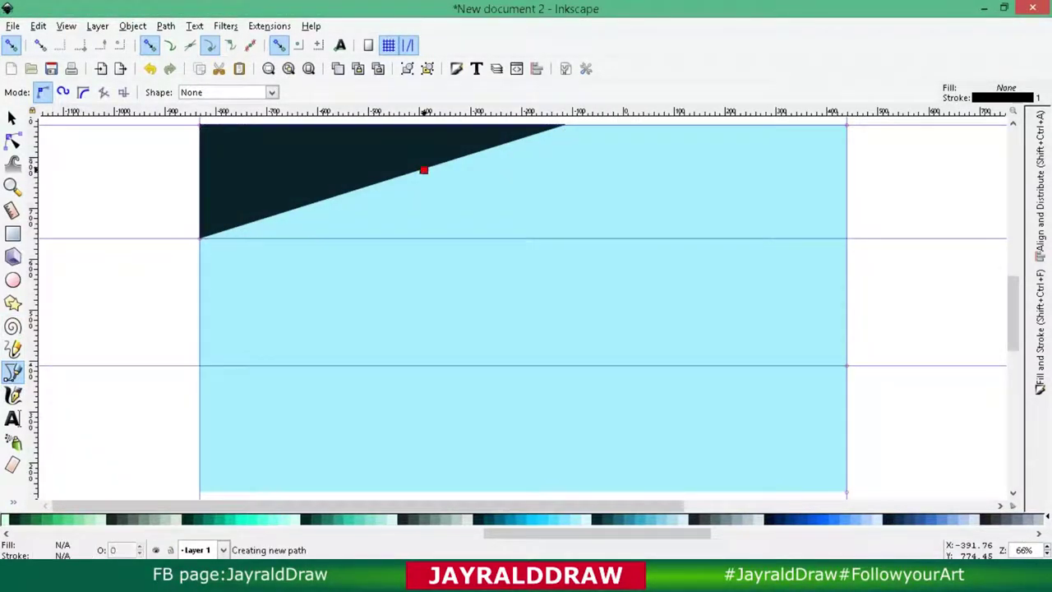
left_click(847, 125)
left_click(846, 238)
left_click(423, 170)
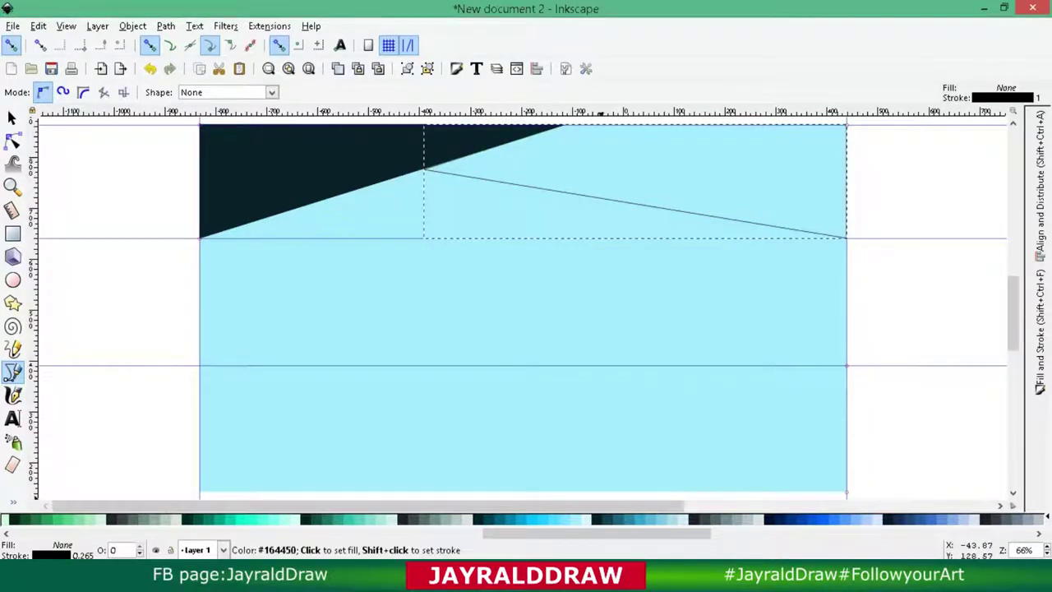
left_click(633, 520)
Draw a facet from the left edge up to the top edge and fill it teal #276178.
left_click(199, 238)
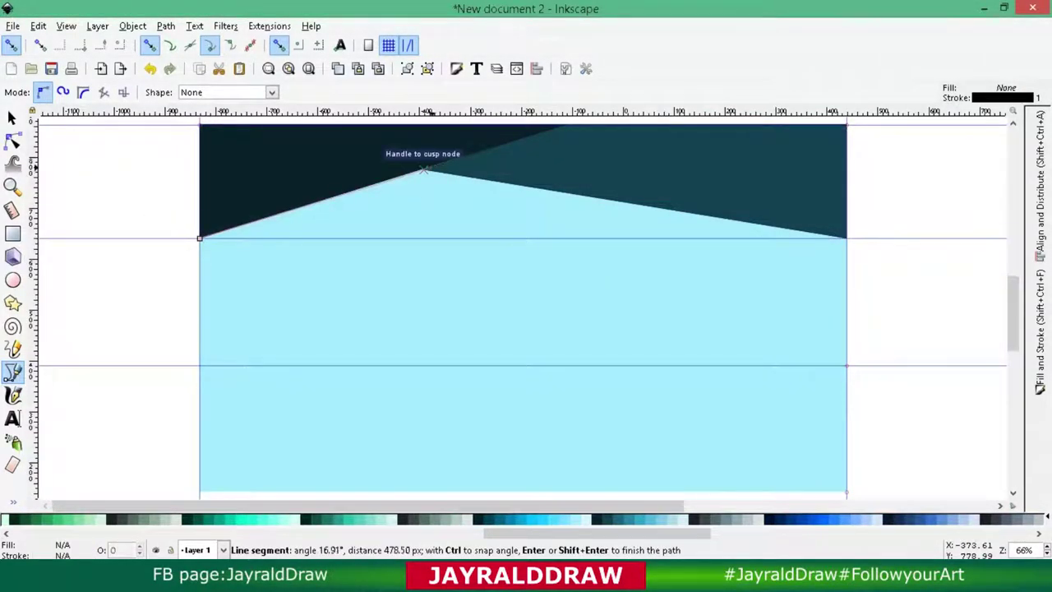
left_click(423, 169)
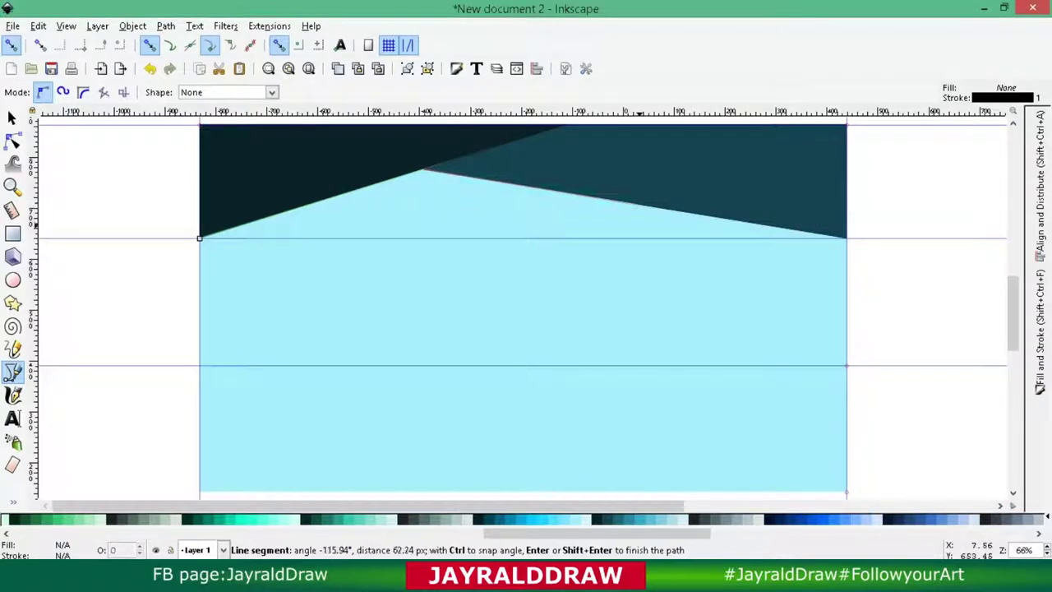
left_click(715, 124)
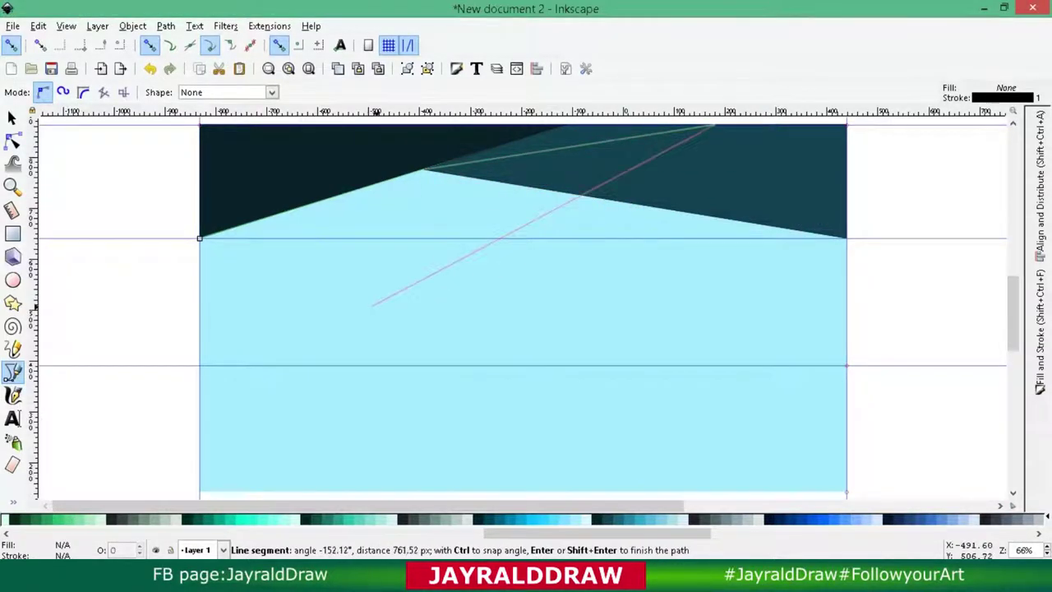
left_click(199, 365)
left_click(199, 238)
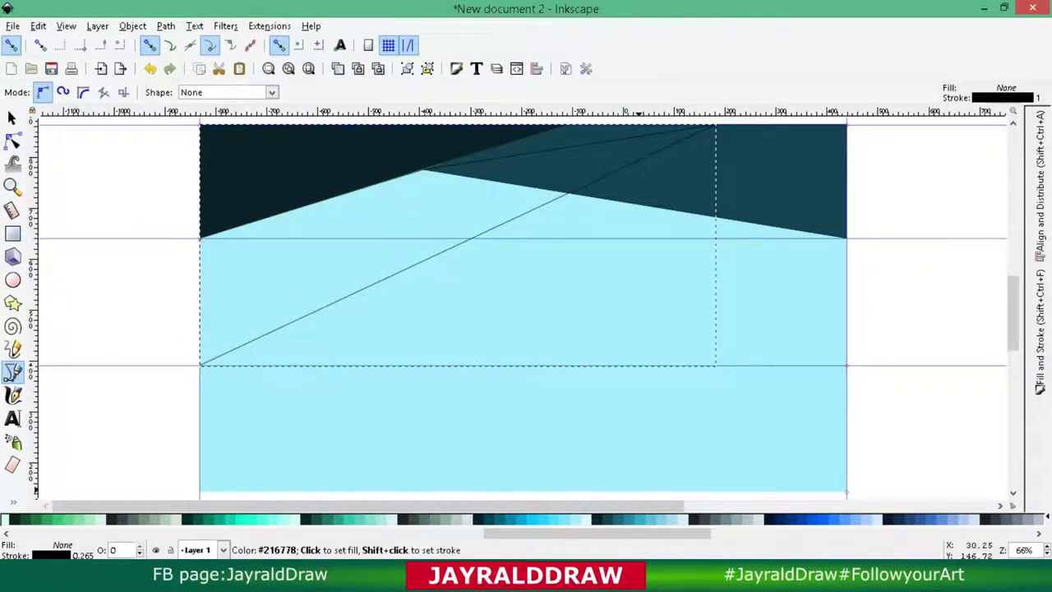
left_click(649, 518)
left_click(12, 117)
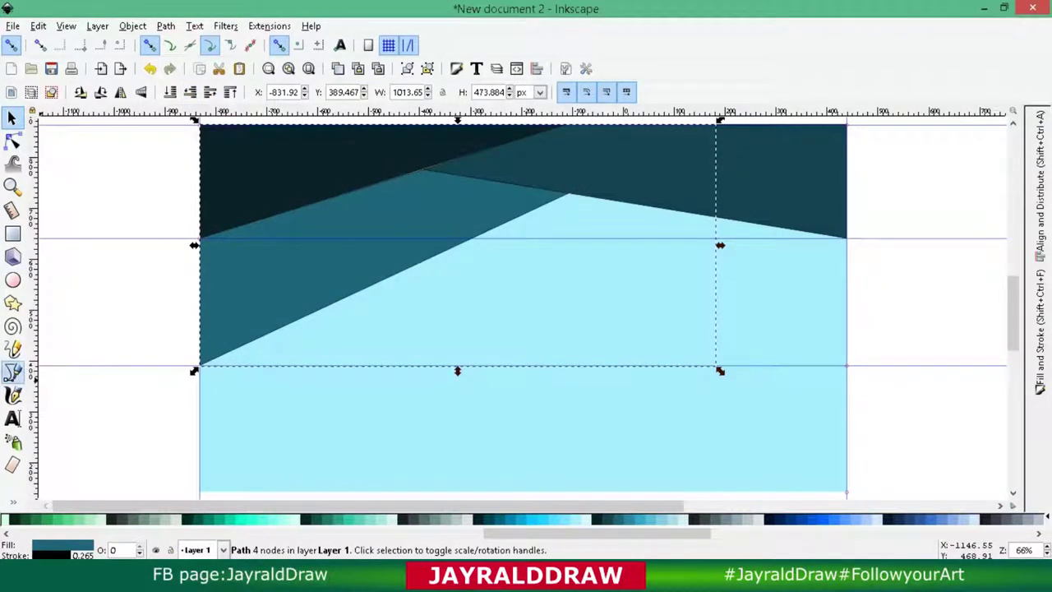
Draw a wide triangle across the upper page, fill it medium teal, and lower it two steps.
left_click(11, 371)
left_click(199, 125)
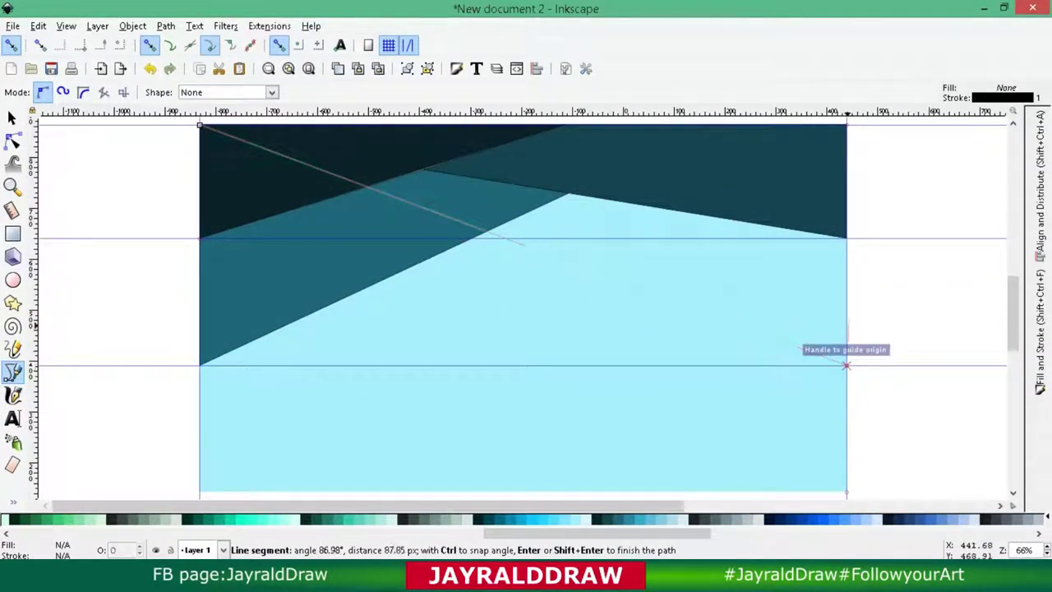
left_click(847, 365)
left_click(846, 238)
left_click(198, 125)
left_click(12, 117)
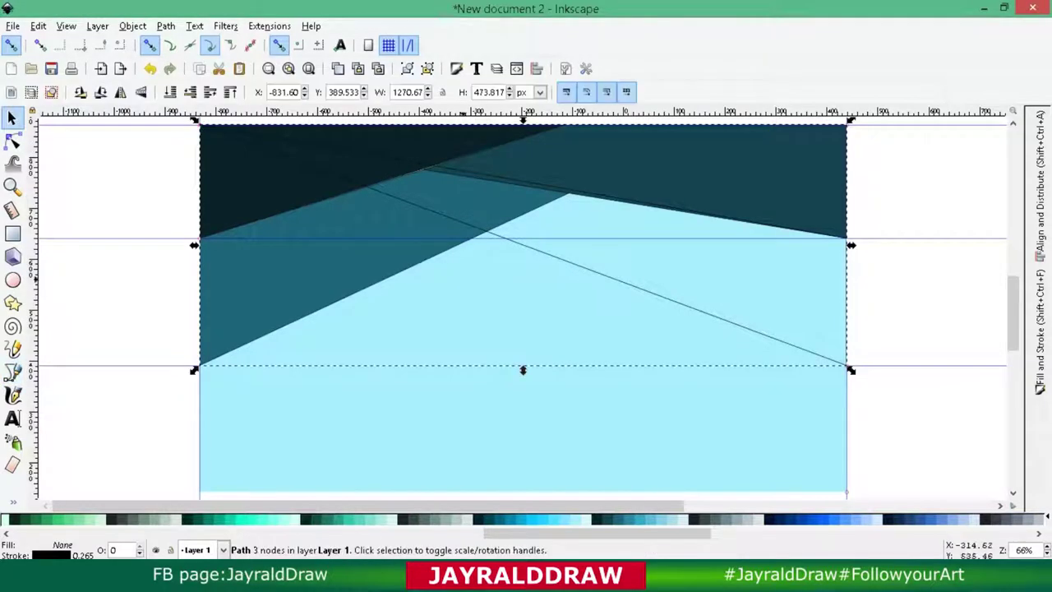
left_click(308, 516)
left_click(189, 92)
left_click(189, 91)
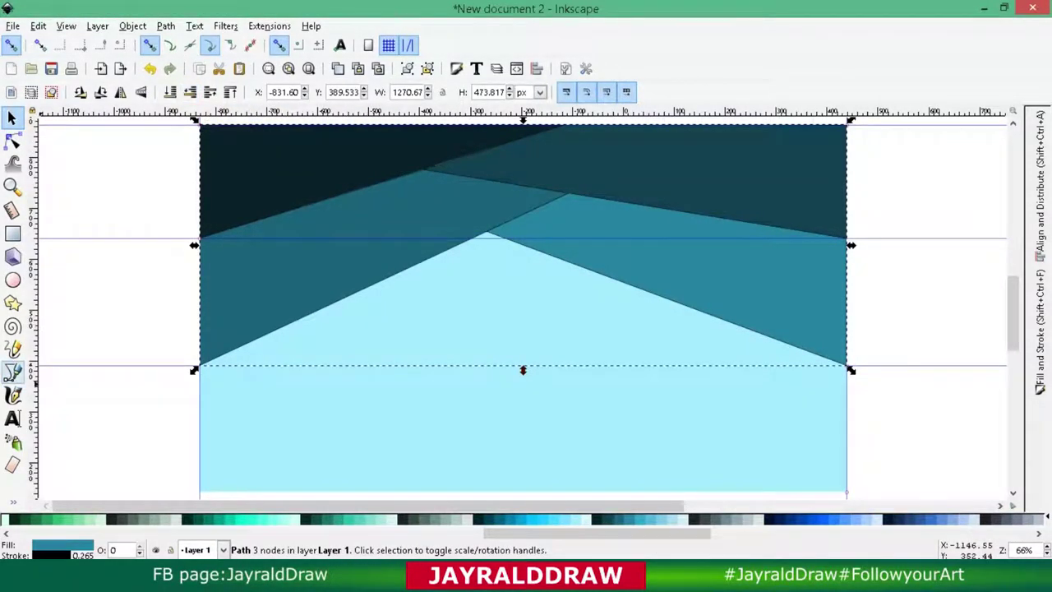
left_click(12, 371)
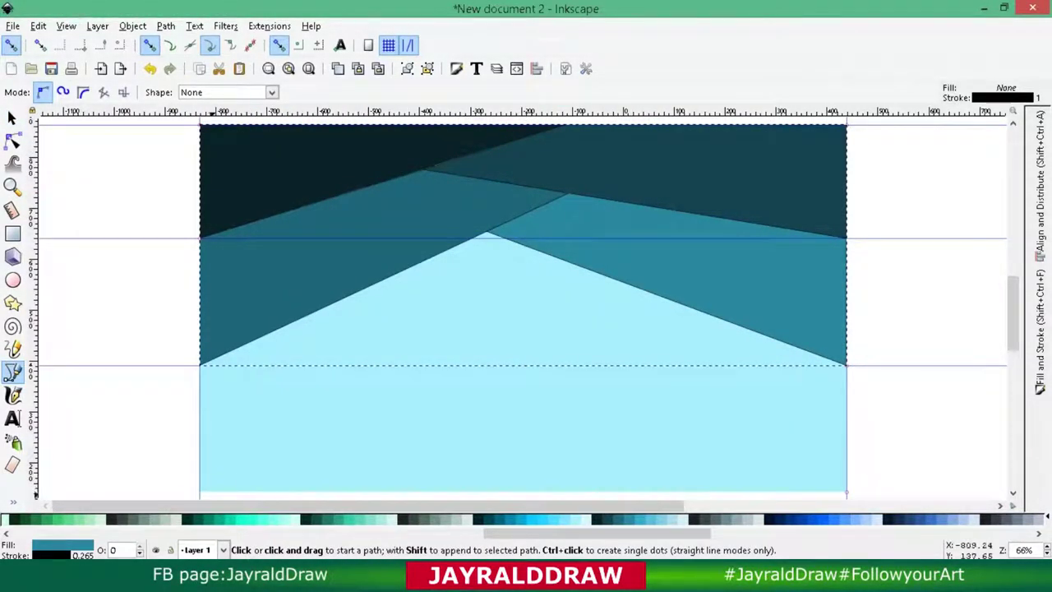
Draw a trial facet at the page bottom, delete it, and abandon a corner-to-corner diagonal.
left_click(381, 493)
left_click(493, 364)
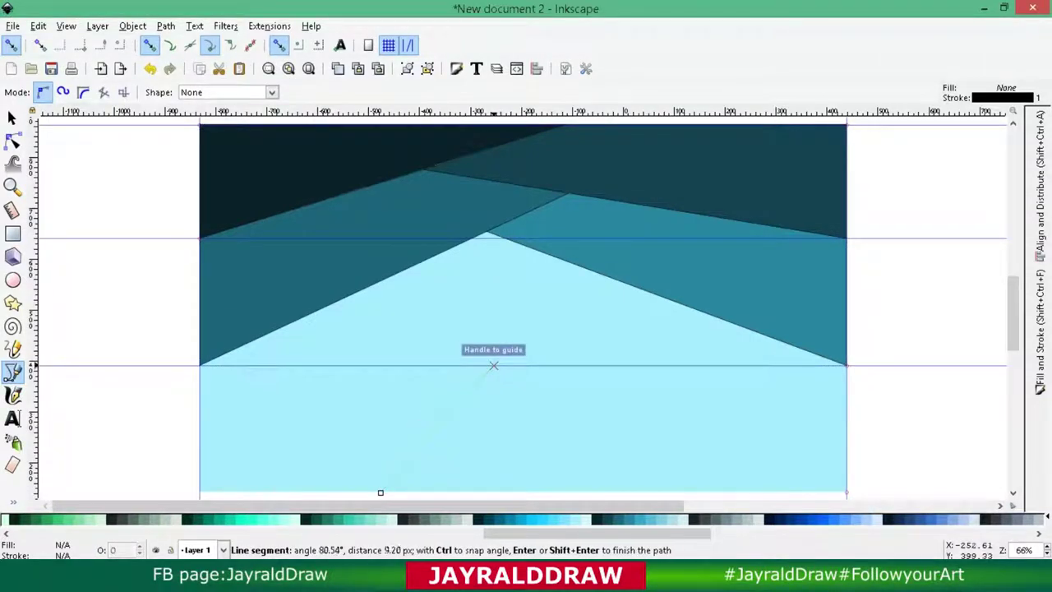
left_click(505, 239)
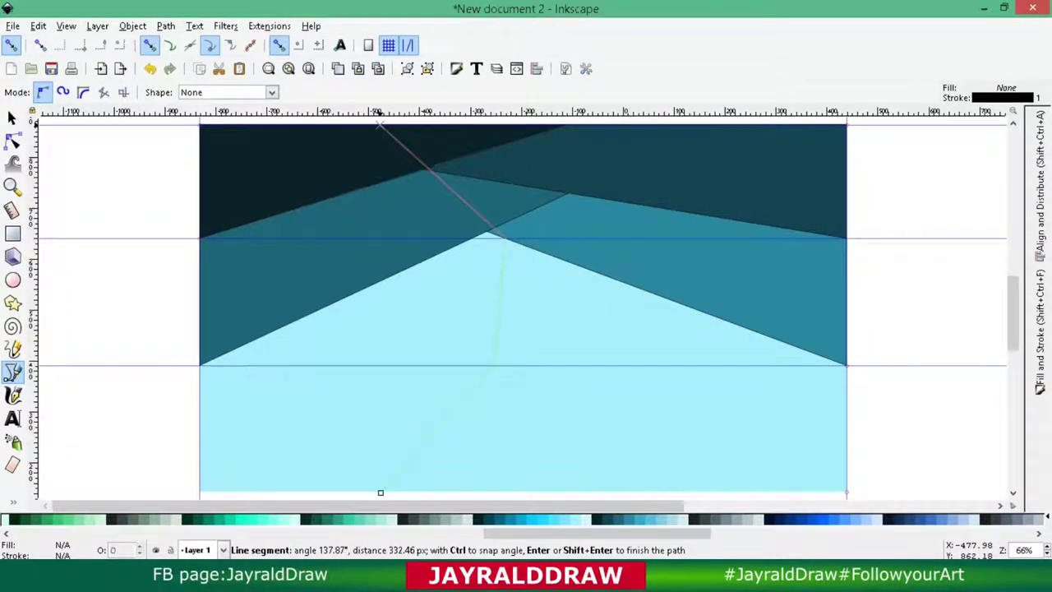
left_click(379, 124)
left_click(199, 365)
left_click(200, 493)
left_click(381, 493)
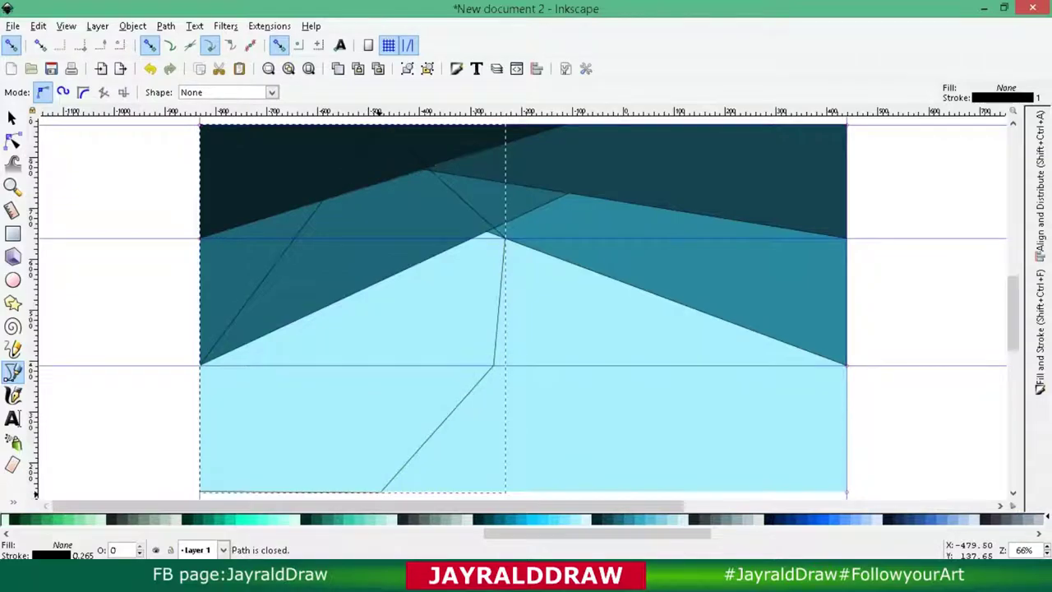
key("Delete")
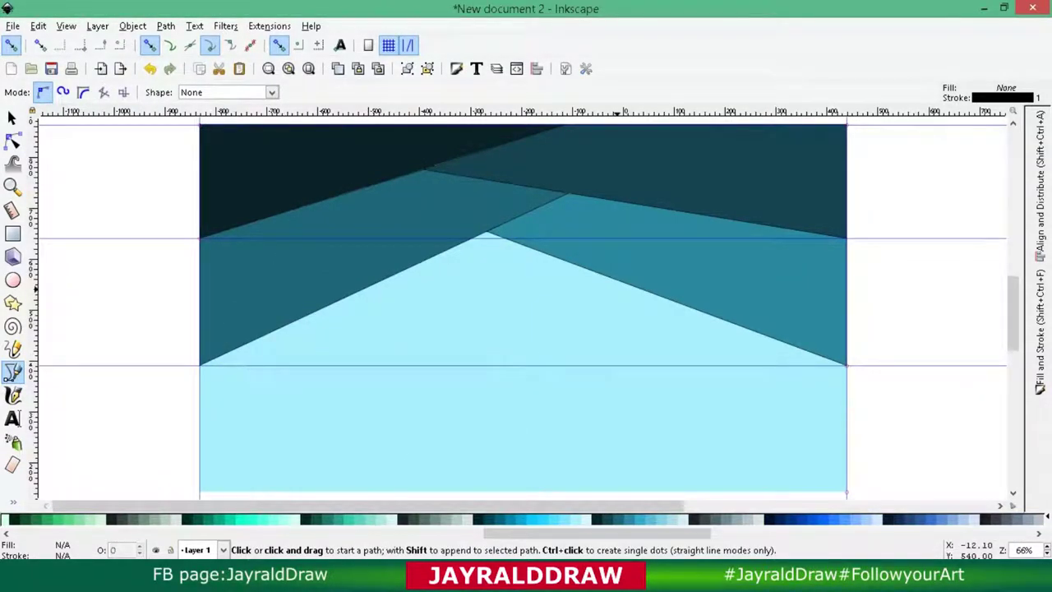
left_click(200, 124)
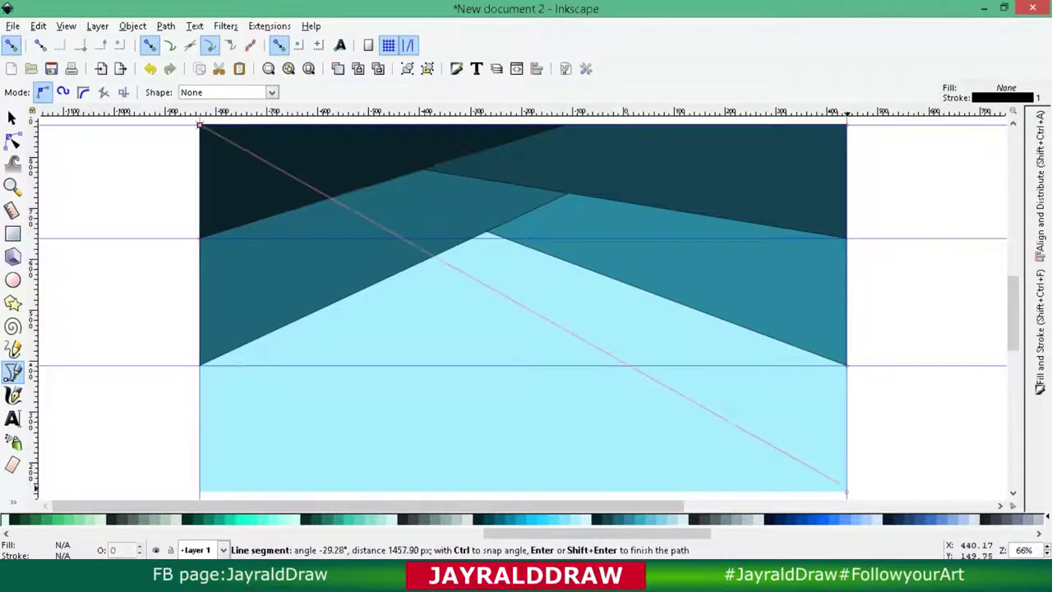
left_click(846, 492)
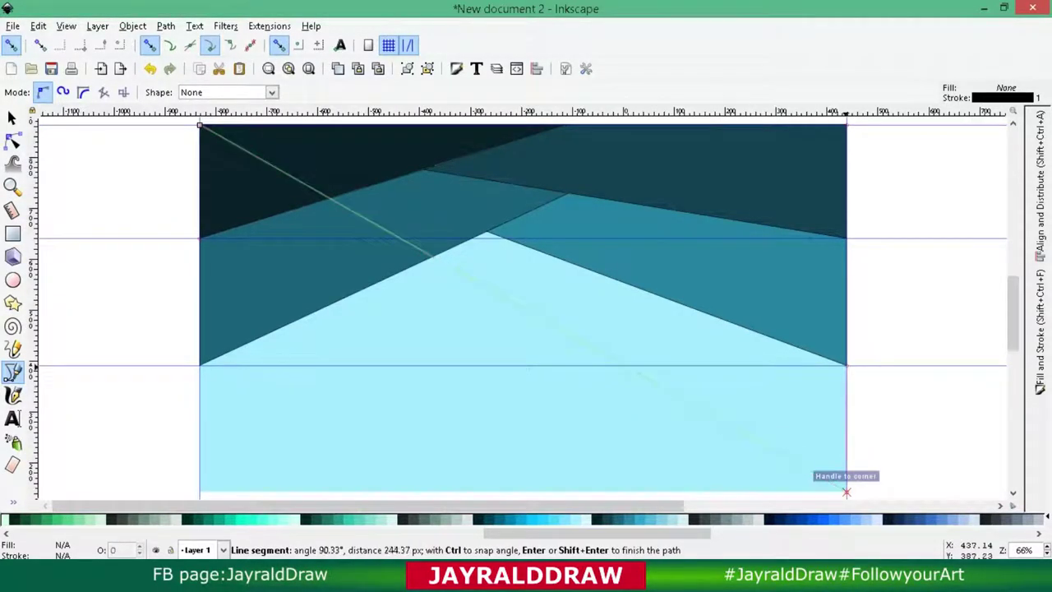
key("Escape")
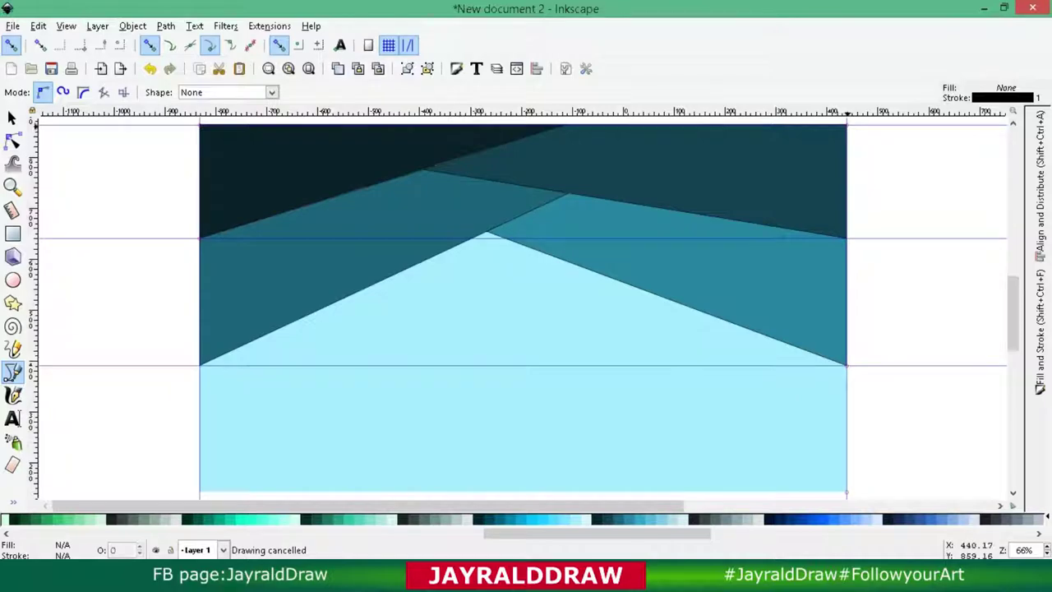
Start and cancel several paths from the top-right corner while adjusting the view.
left_click(845, 124)
scroll(298, 468, "down", 2)
key("Escape")
scroll(297, 469, "up", 2)
scroll(271, 476, "down", 2)
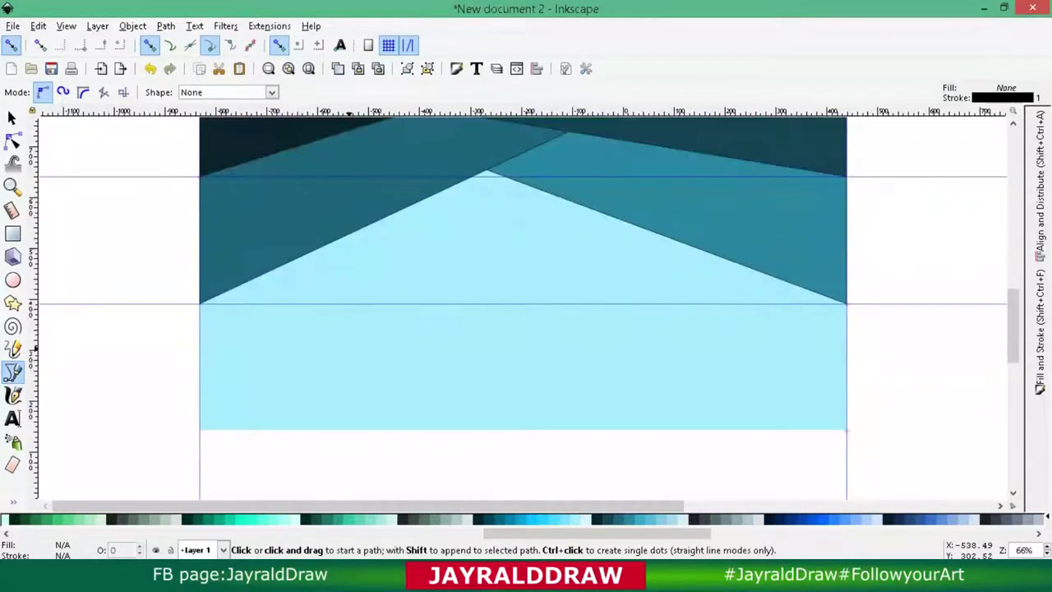
scroll(246, 485, "up", 2)
left_click(846, 124)
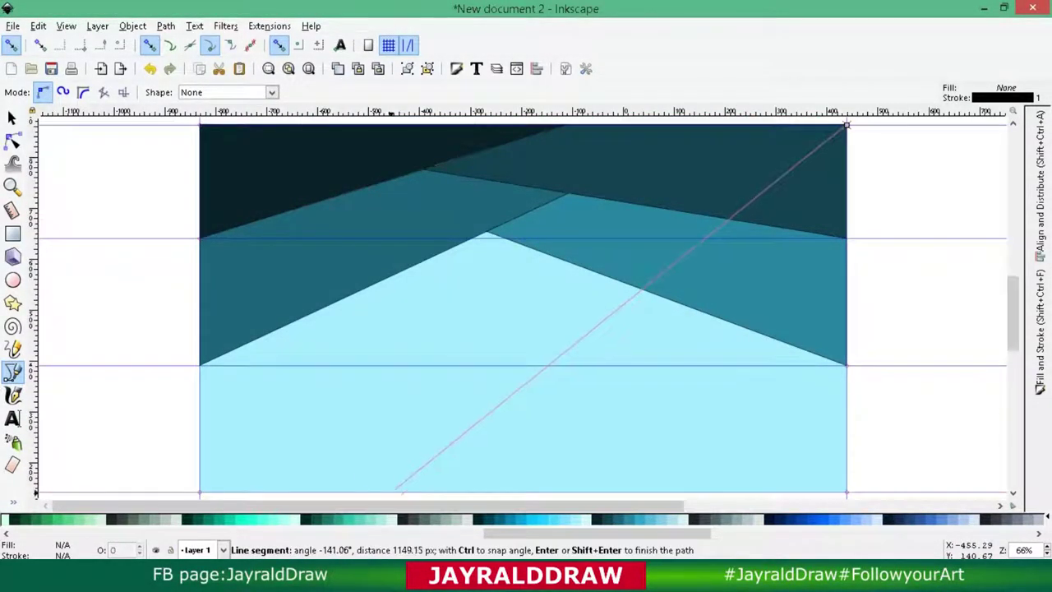
scroll(394, 484, "up", 4)
key("Escape")
scroll(395, 242, "down", 8)
scroll(394, 242, "up", 2)
scroll(394, 241, "up", 2)
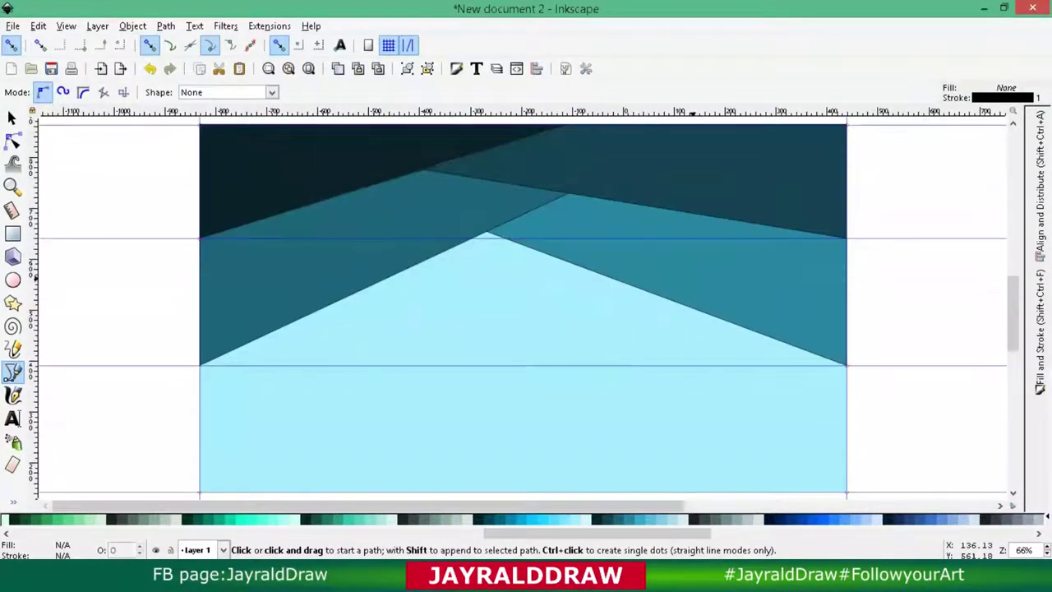
Draw a band facet from the top-right to bottom-left corner, fill it medium blue, and lower it.
left_click(846, 124)
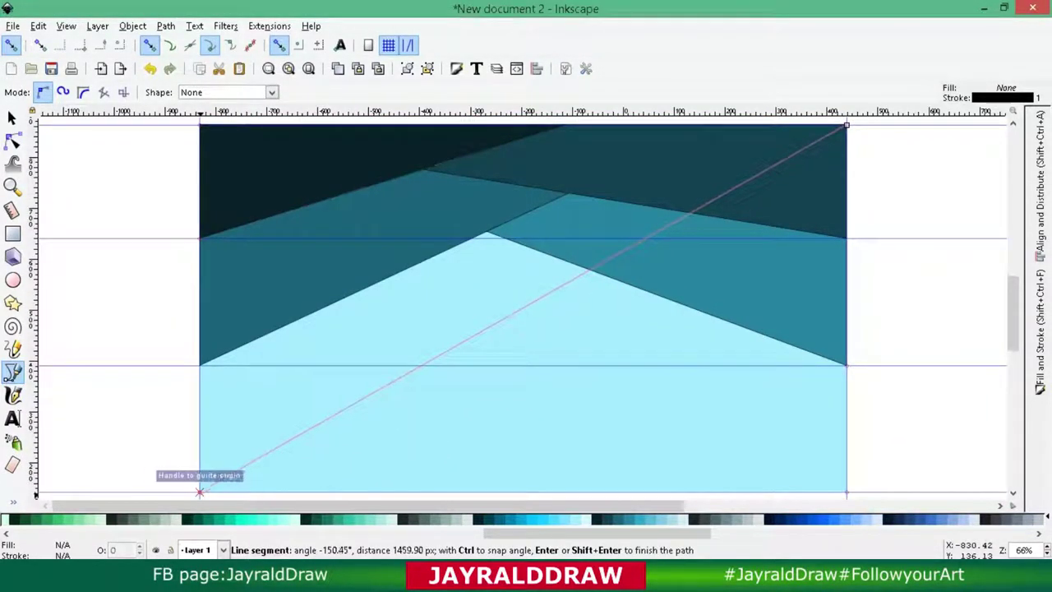
left_click(199, 492)
left_click(200, 364)
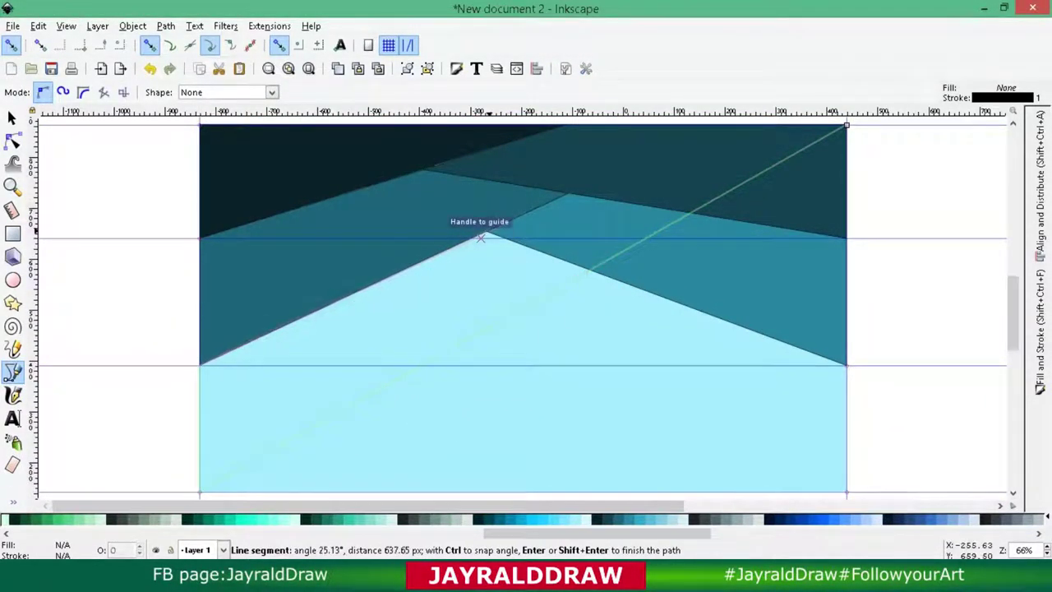
left_click(652, 125)
left_click(846, 124)
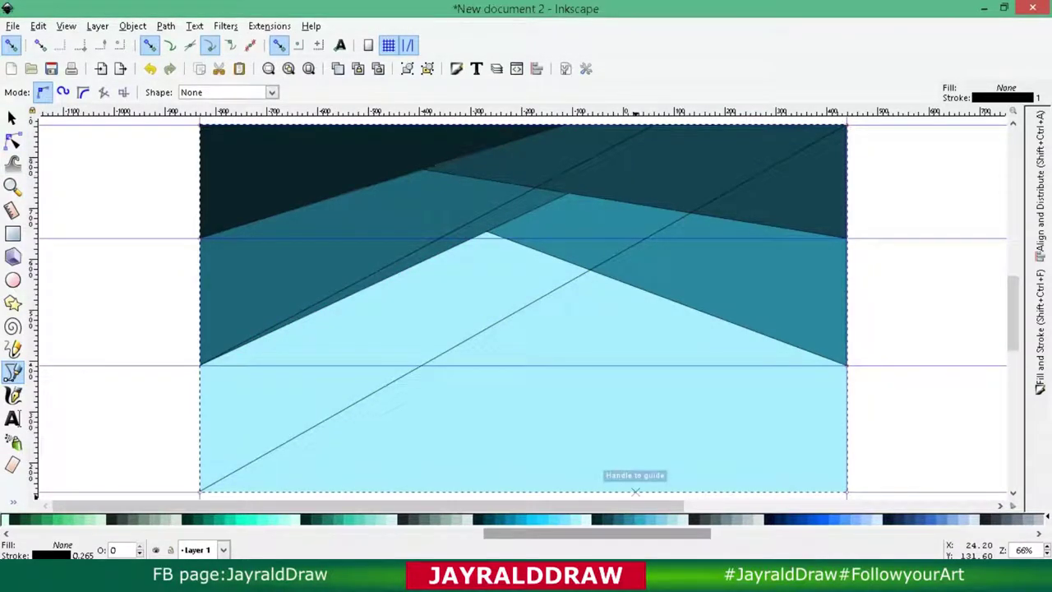
left_click(644, 526)
key("s")
left_click(189, 92)
left_click(190, 92)
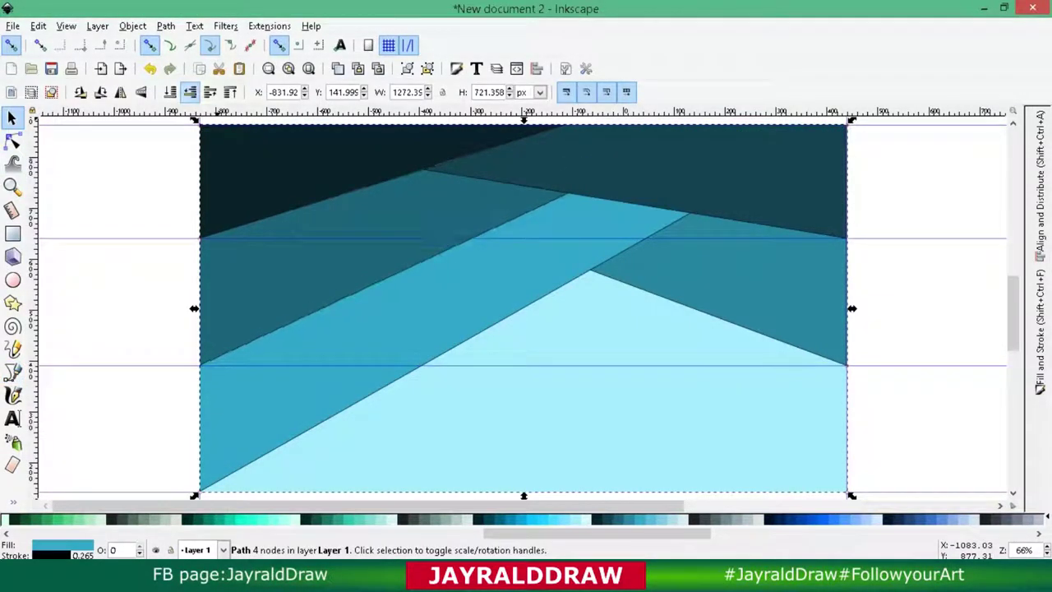
left_click(190, 92)
Draw a triangle from the bottom-right corner to the upper guides, fill it lighter blue, lower it twice.
left_click(13, 371)
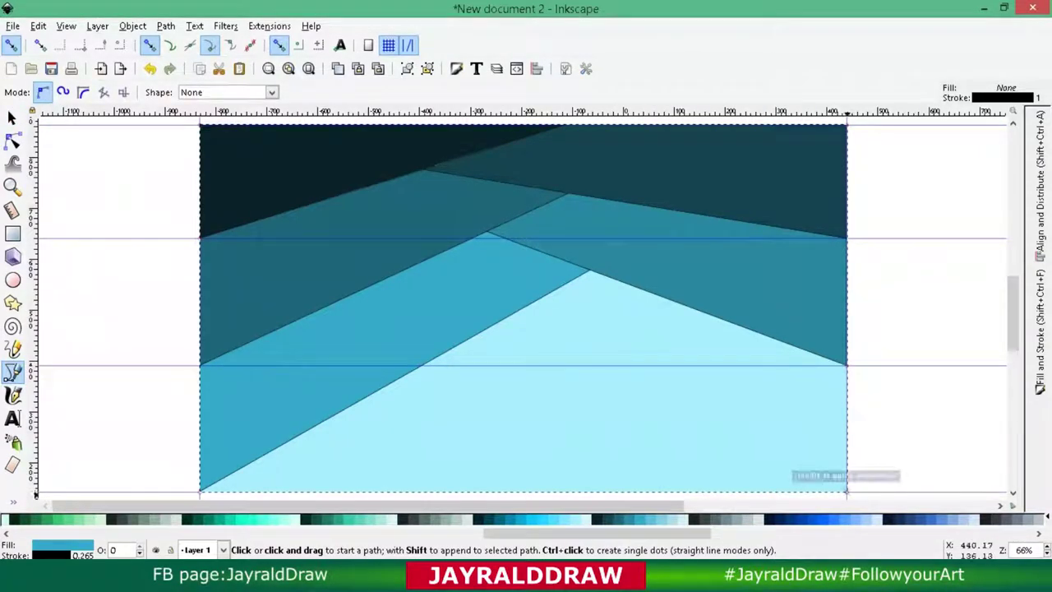
left_click(846, 492)
left_click(199, 239)
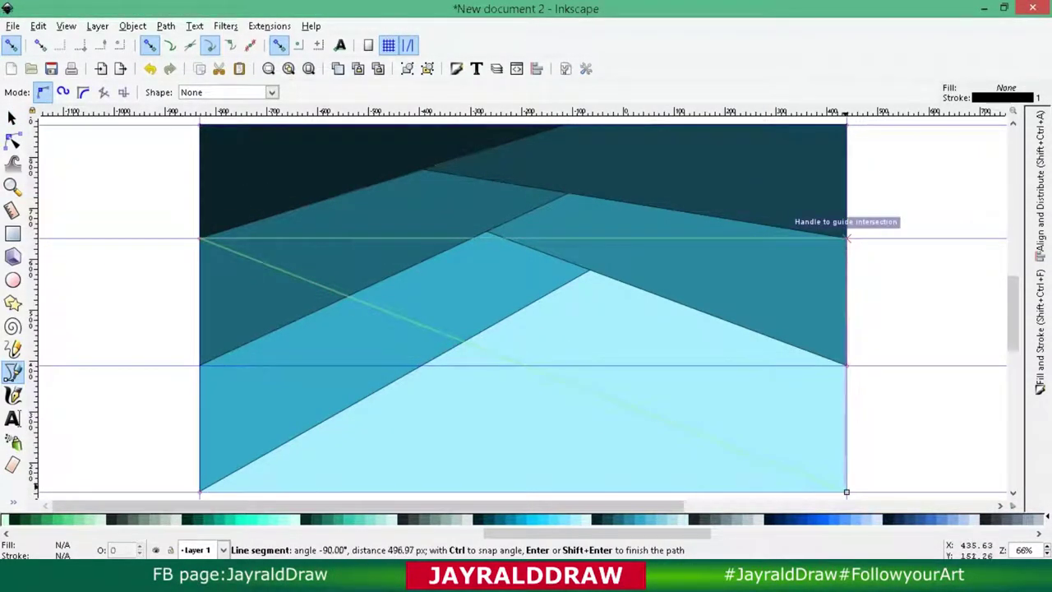
left_click(847, 239)
left_click(847, 491)
key("s")
left_click(654, 522)
left_click(661, 523)
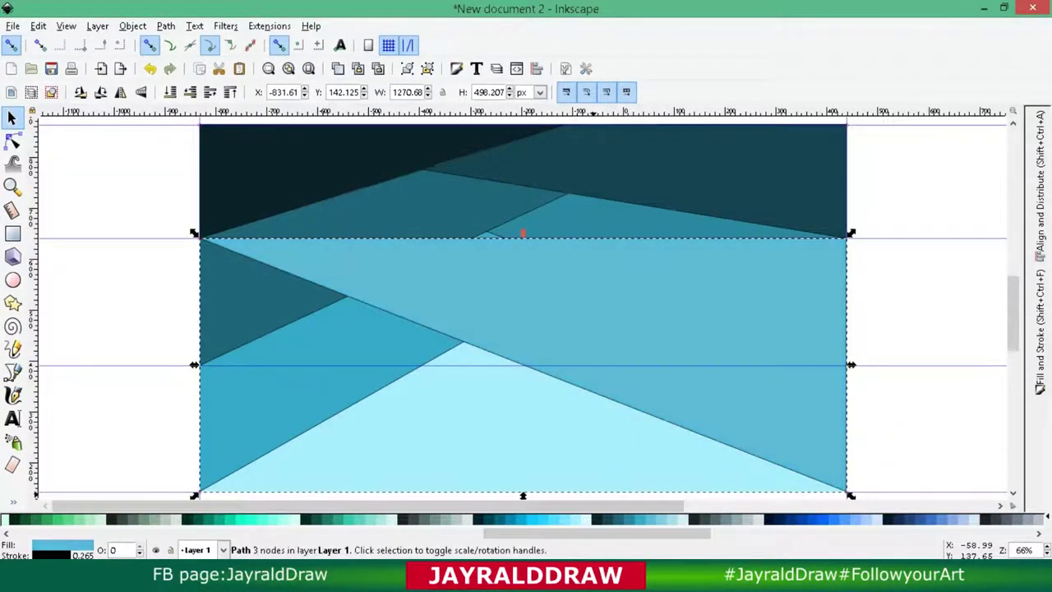
left_click(190, 92)
left_click(190, 92)
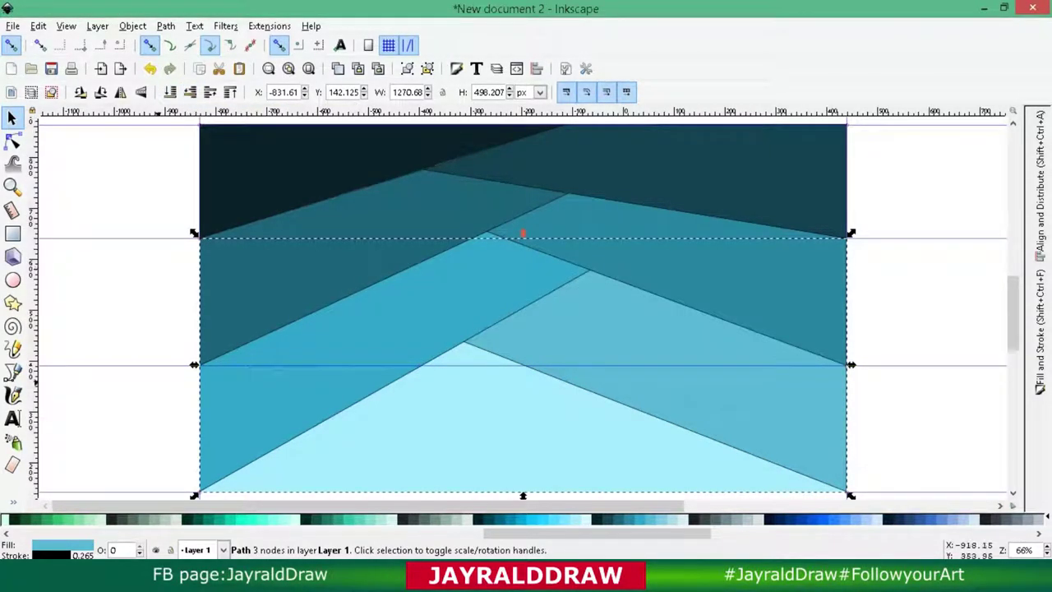
Draw the bottom triangle across the lower page and fill it pale blue #87CDDE.
left_click(12, 371)
left_click(200, 491)
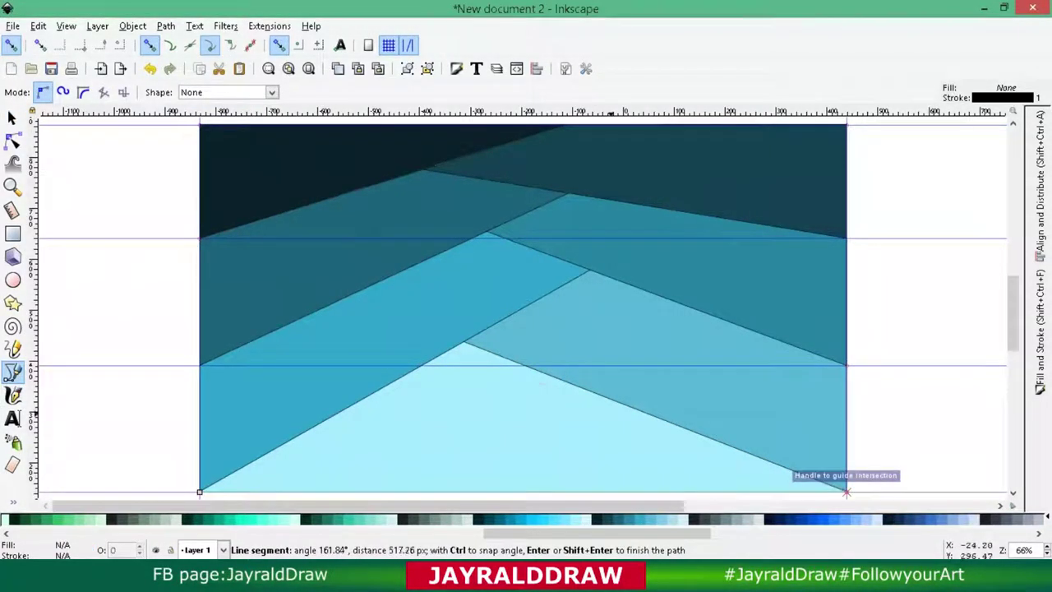
left_click(847, 491)
left_click(199, 125)
left_click(199, 492)
key("s")
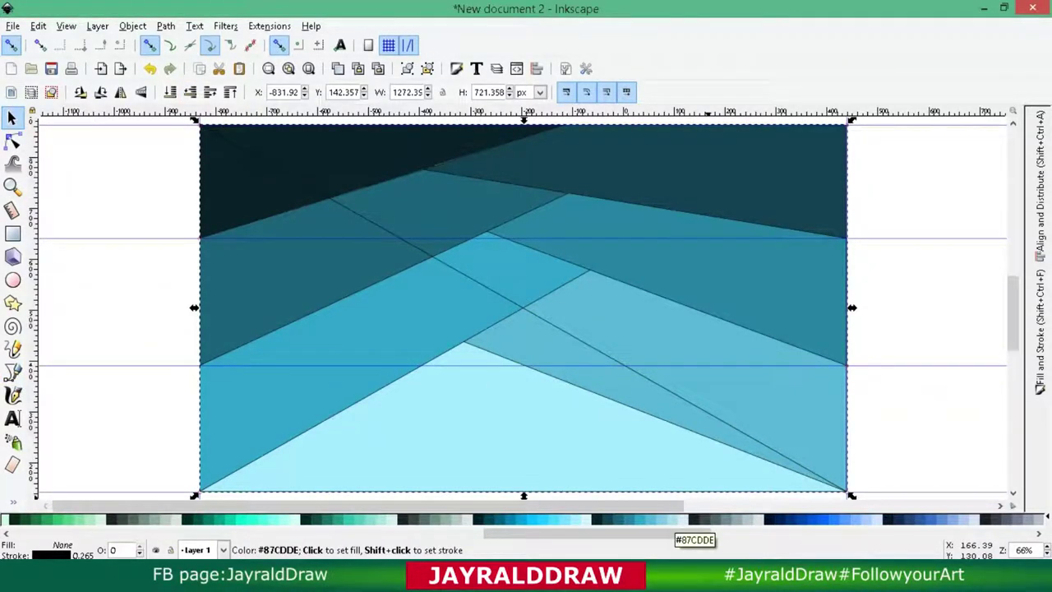
left_click(691, 519)
left_click(190, 92)
left_click(209, 92)
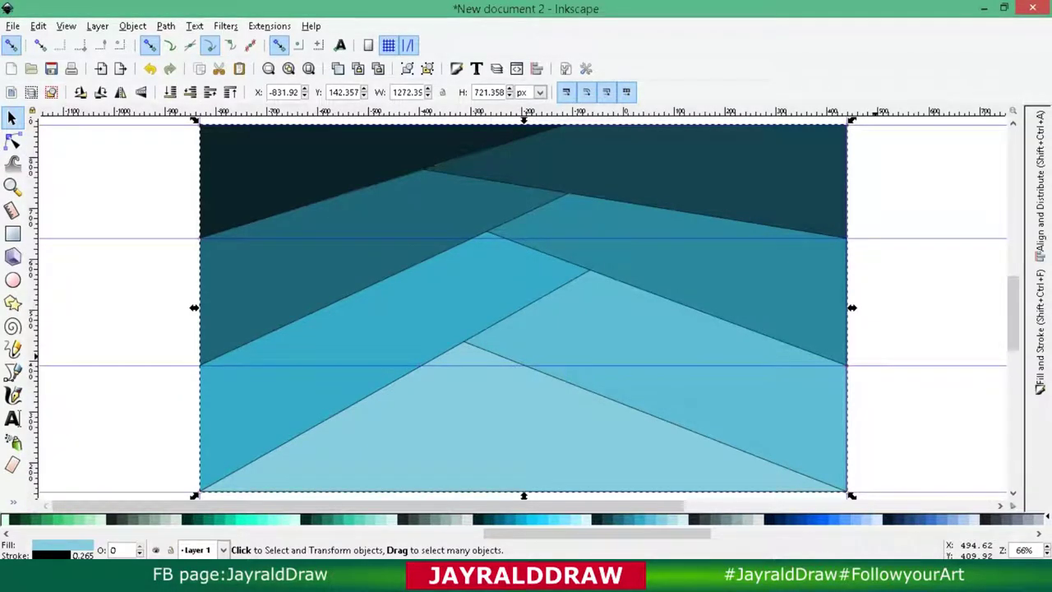
Move the top dark triangle's apex slightly to the right.
left_click(288, 156)
key("n")
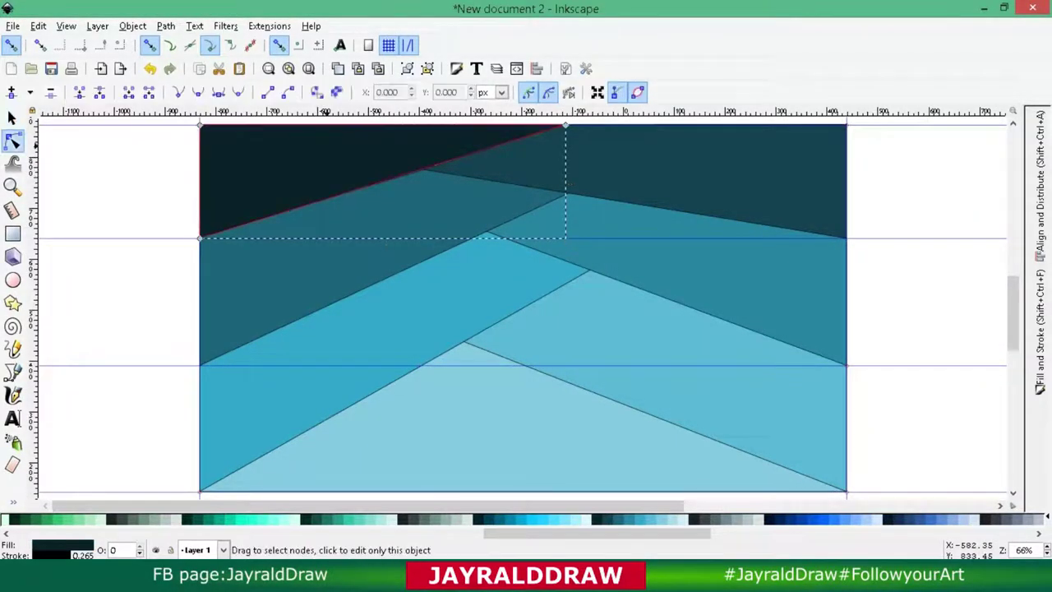
left_click_drag(563, 124, 585, 125)
key("s")
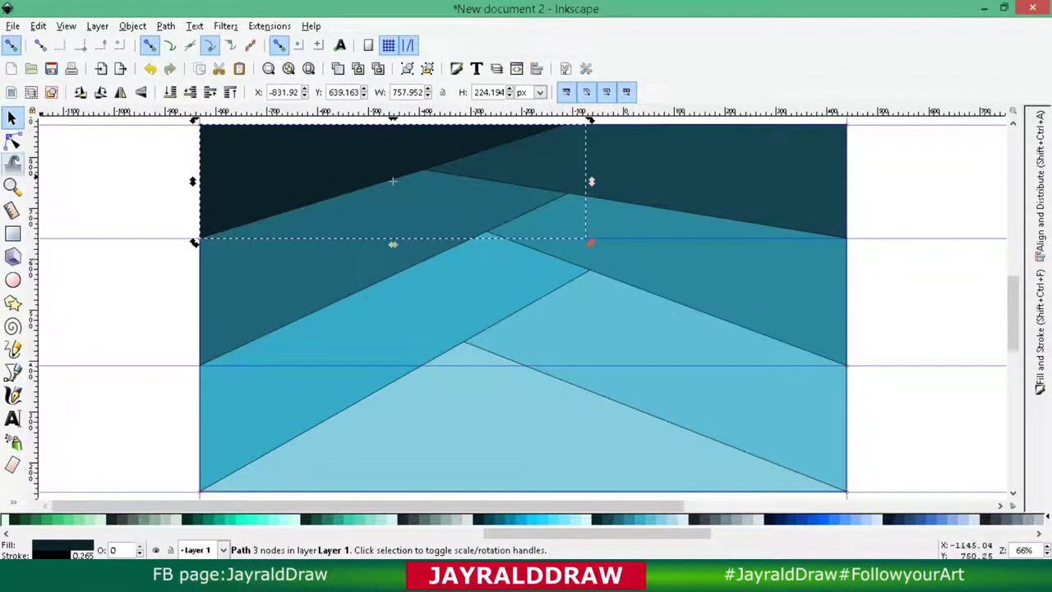
key("n")
key("s")
Lower the dark right-hand facet and the teal facet one step each.
left_click(740, 181)
left_click(190, 91)
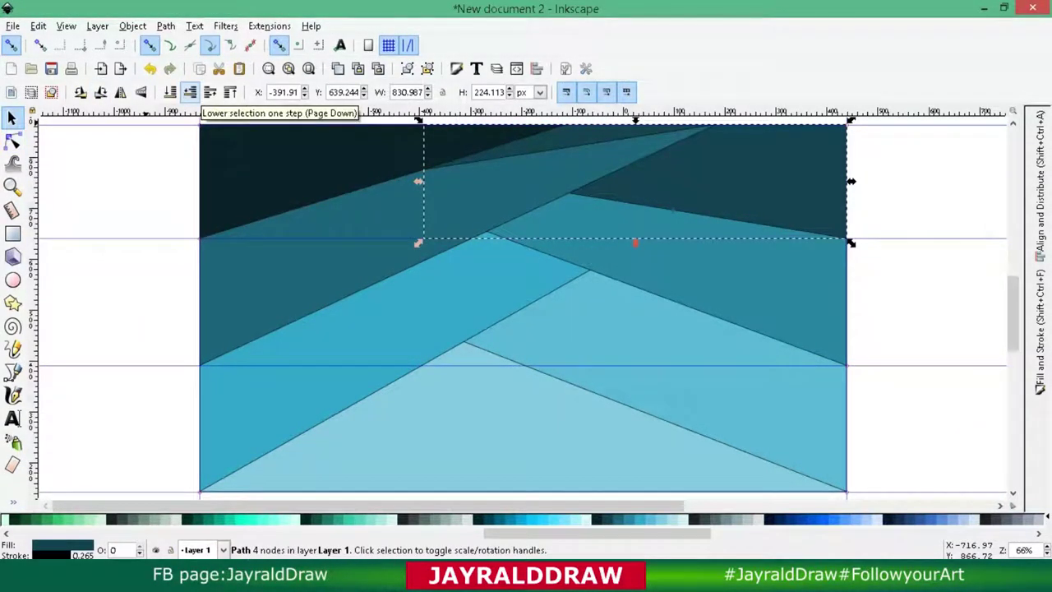
key("Tab")
left_click(190, 91)
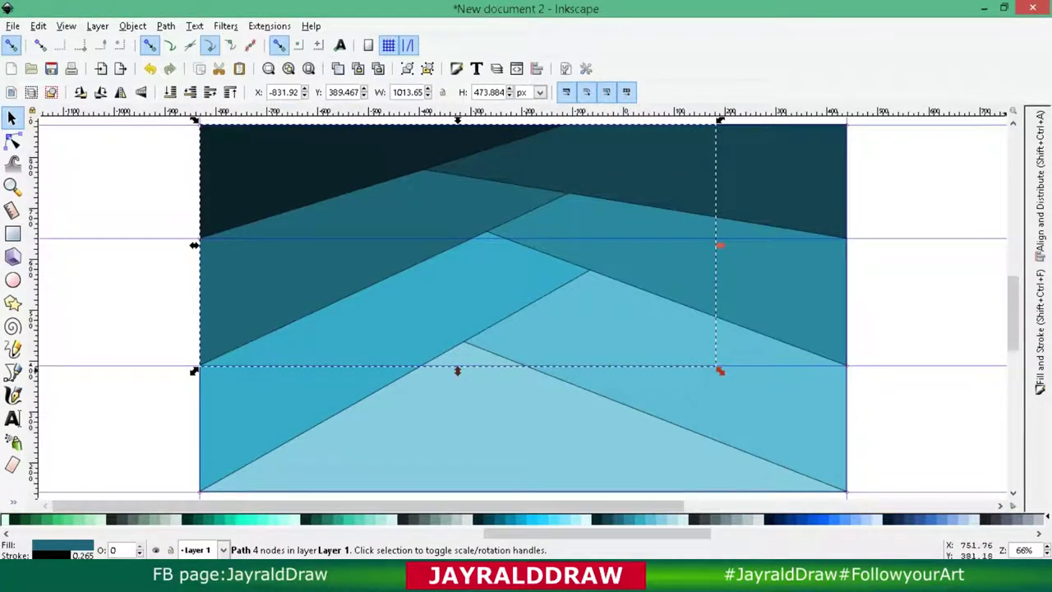
Hide the guides and give the top dark triangle a linear gradient fill.
left_click(38, 25)
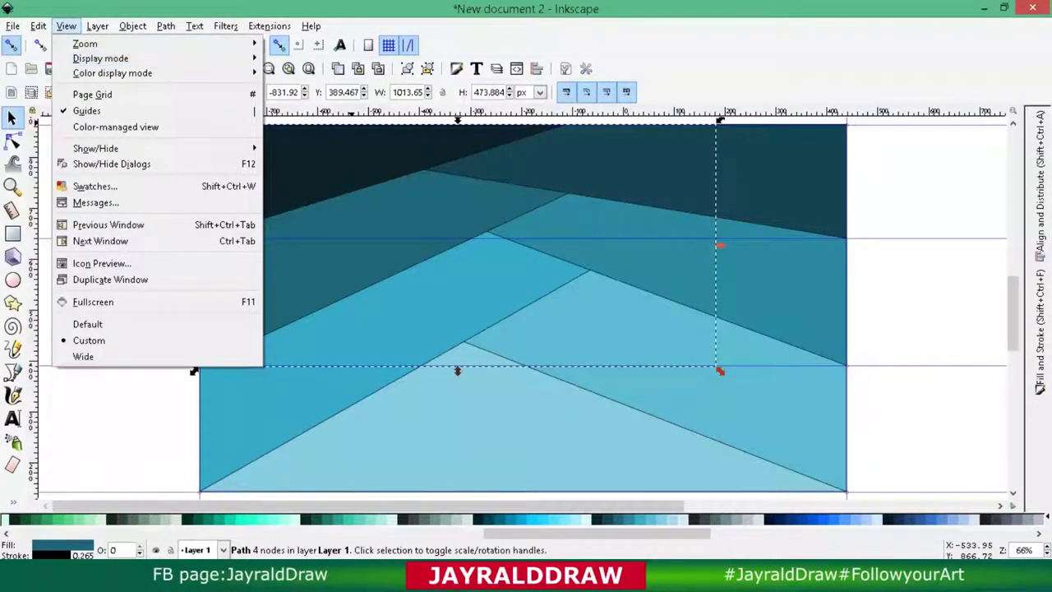
left_click(86, 110)
key("Tab")
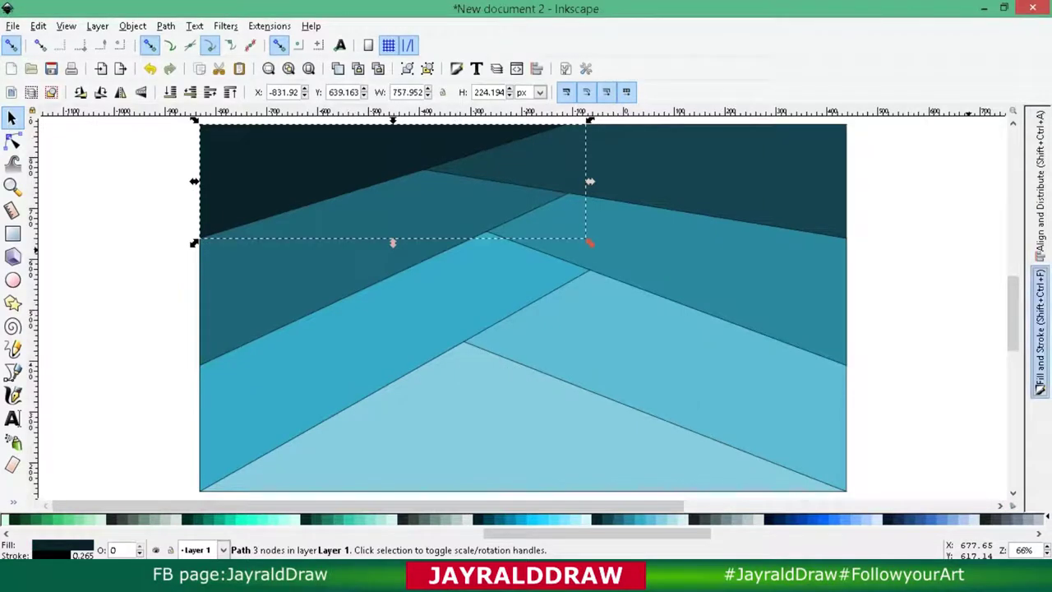
left_click(1040, 329)
Give the first upper triangle a diagonal linear gradient whose end stop is opaque dark teal.
left_click(850, 163)
key("g")
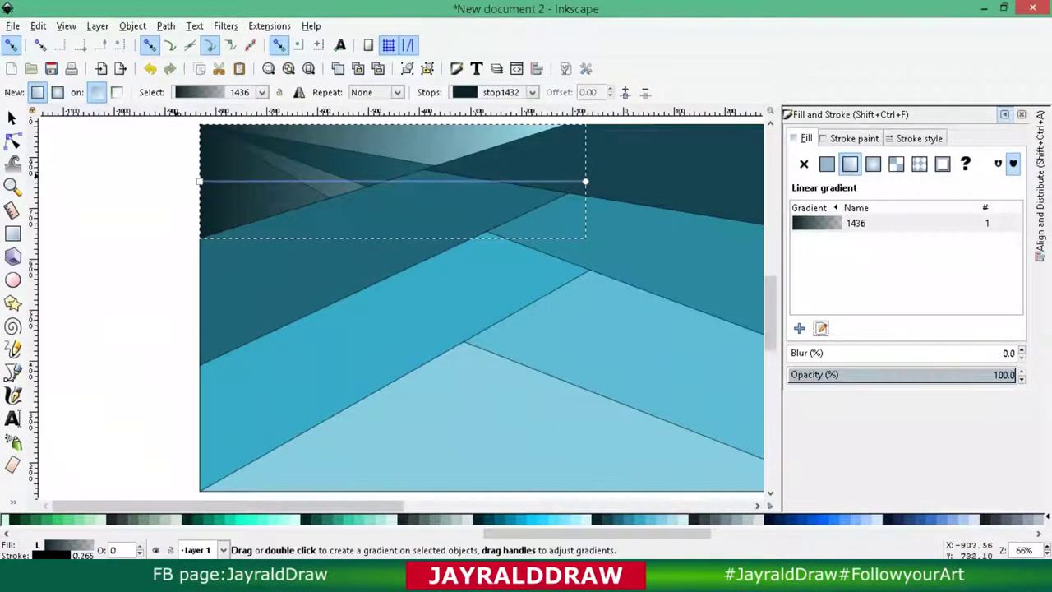
left_click_drag(200, 180, 199, 126)
left_click_drag(556, 280, 523, 292)
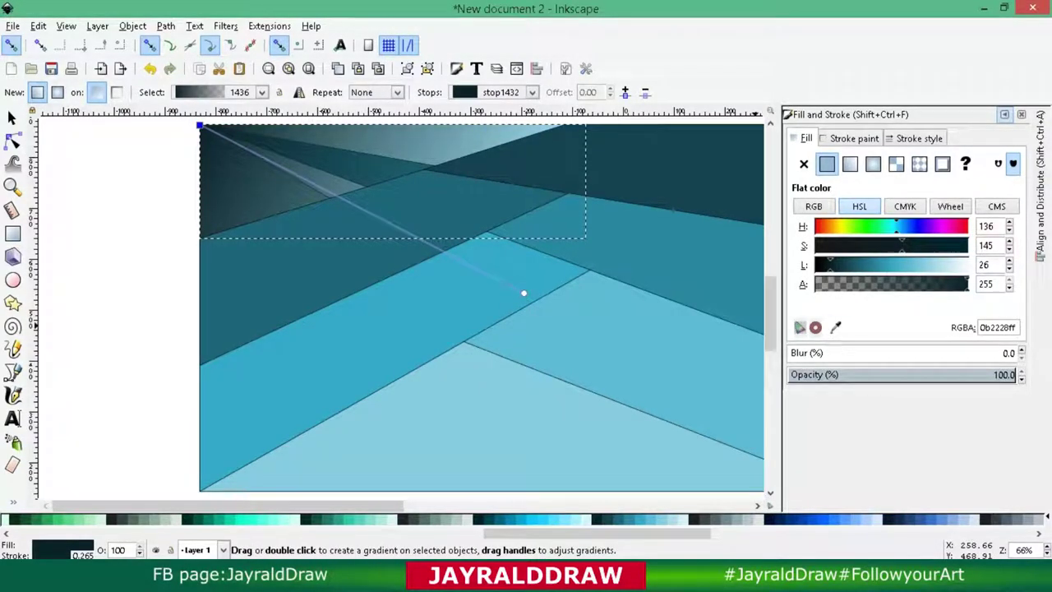
left_click(523, 292)
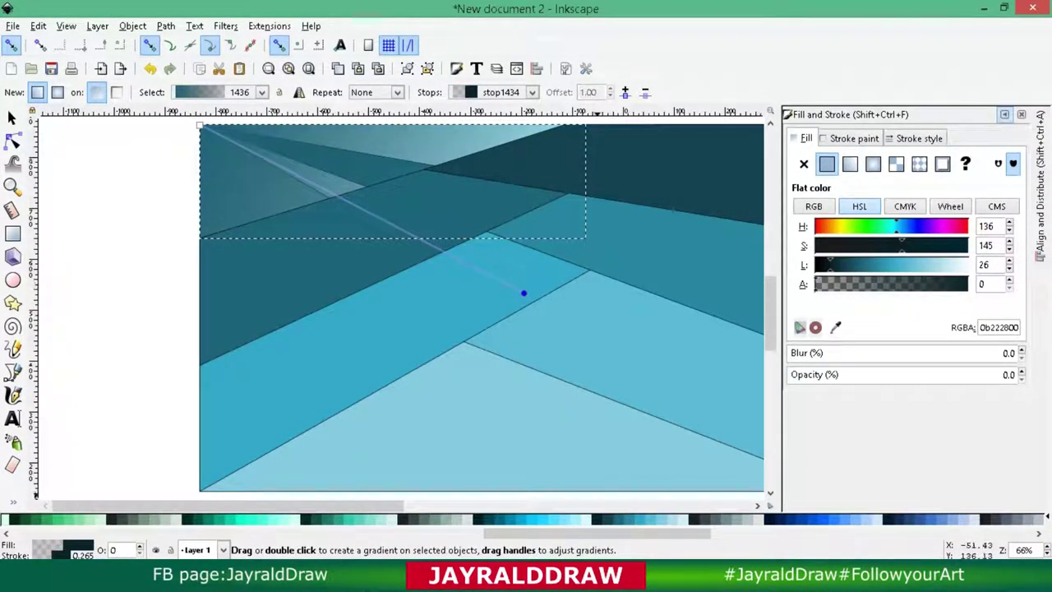
left_click(618, 518)
Apply a linear gradient to the top-right triangle and angle it diagonally.
key("s")
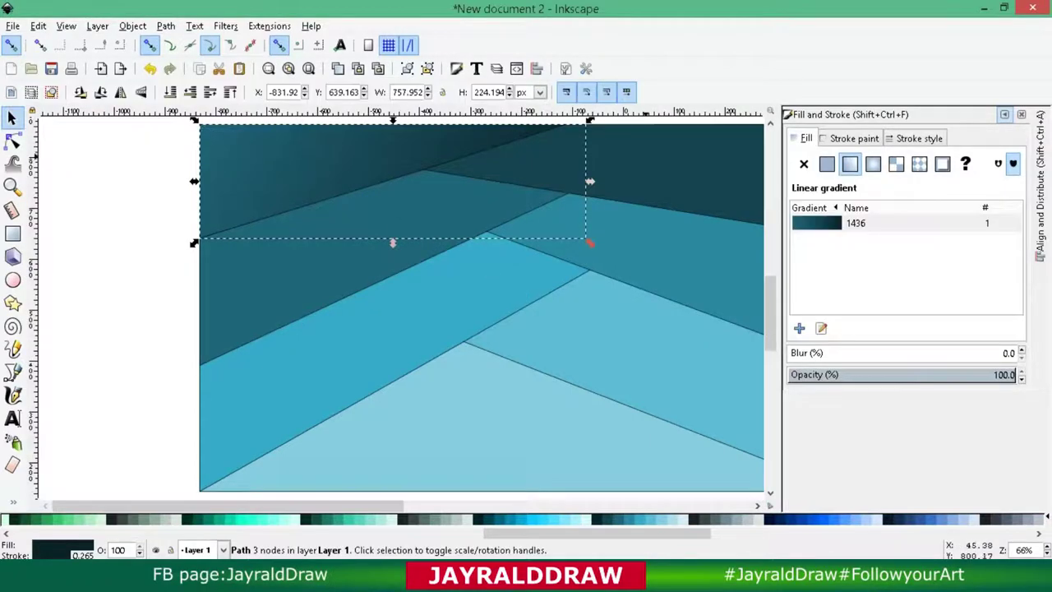
left_click(658, 181)
left_click(849, 163)
scroll(713, 126, "right", 4)
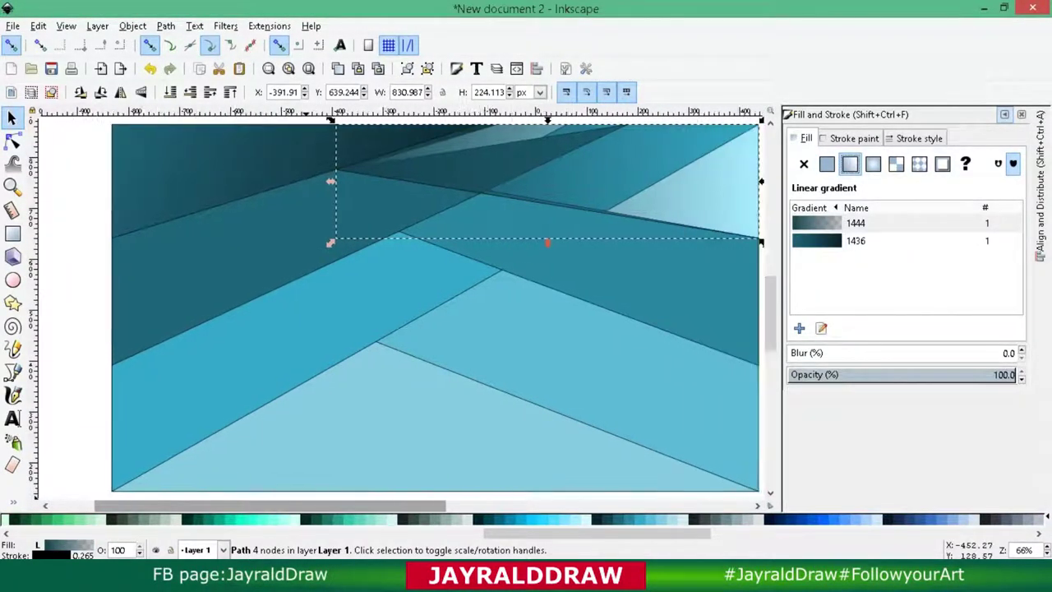
key("g")
mouse_move(290, 181)
left_mouse_down()
mouse_move(352, 305)
mouse_move(375, 304)
left_mouse_up()
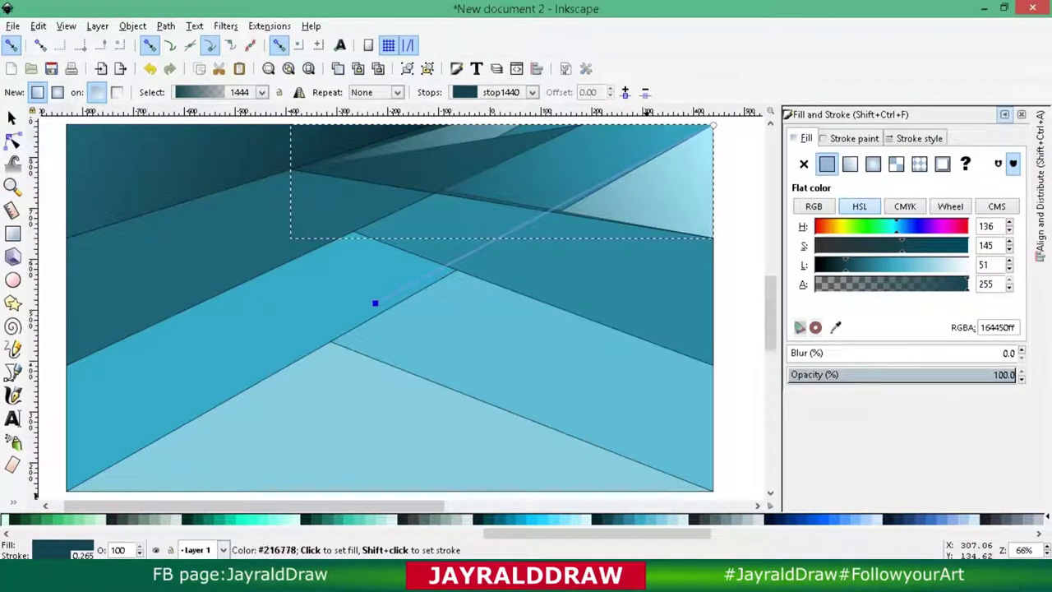
Colour the top-right gradient's stops from dark teal #164450 to lighter teal #2C89A0.
left_click(613, 519)
left_click(598, 518)
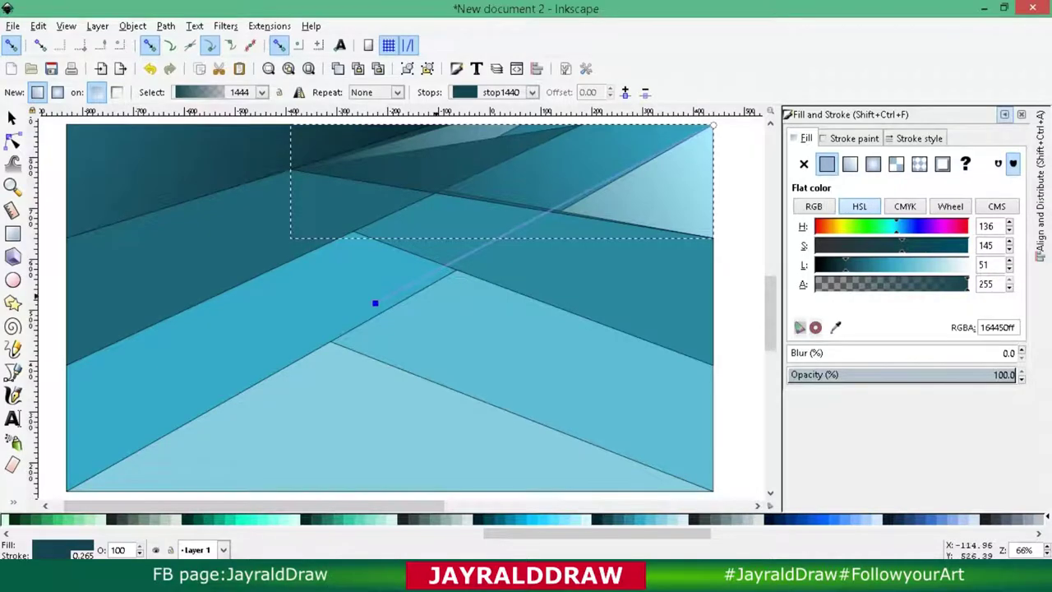
left_click(713, 125)
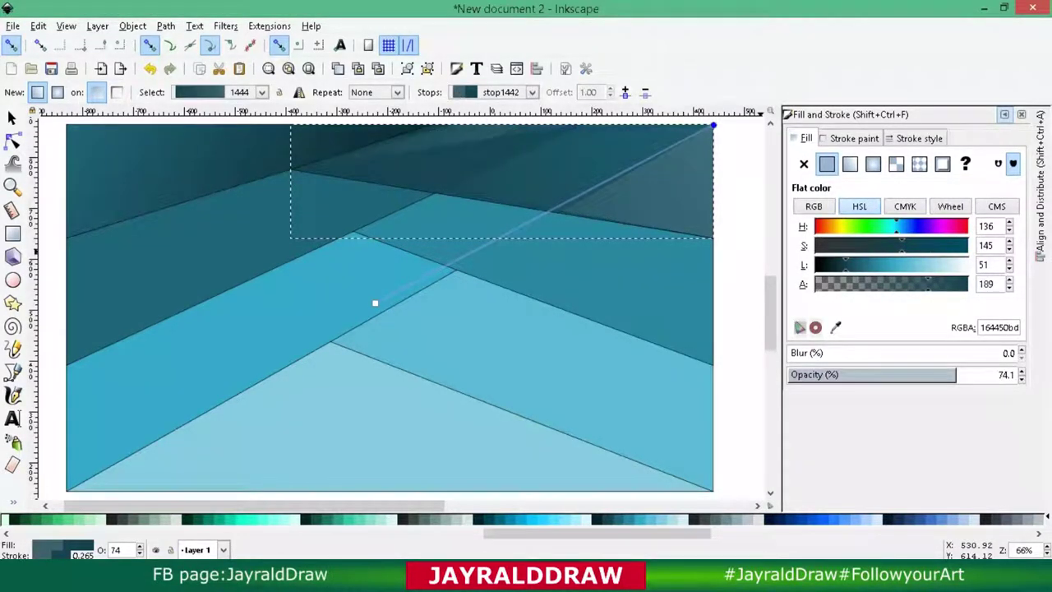
left_click(597, 518)
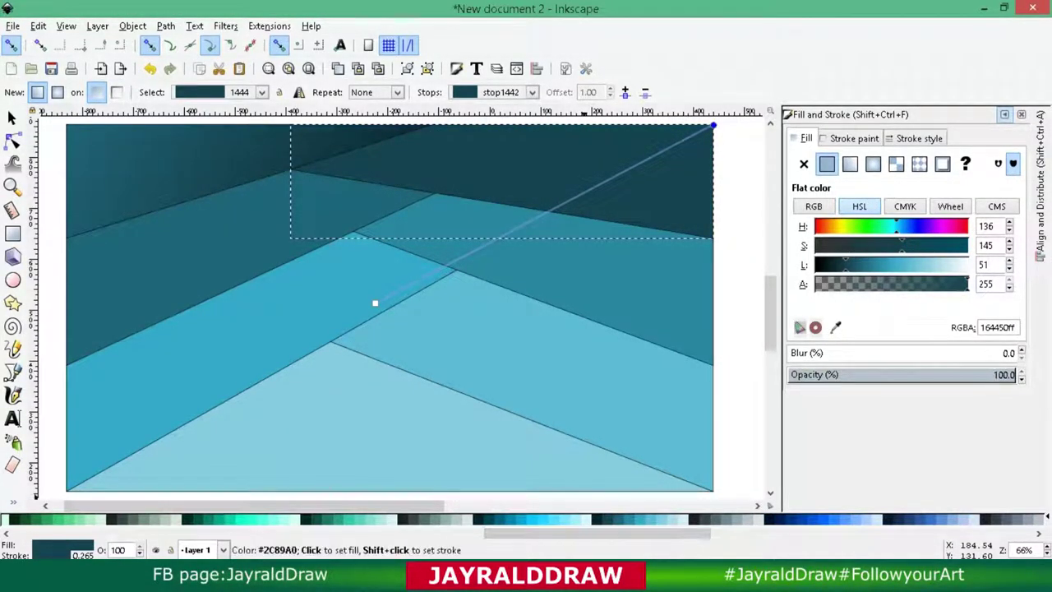
left_click(627, 518)
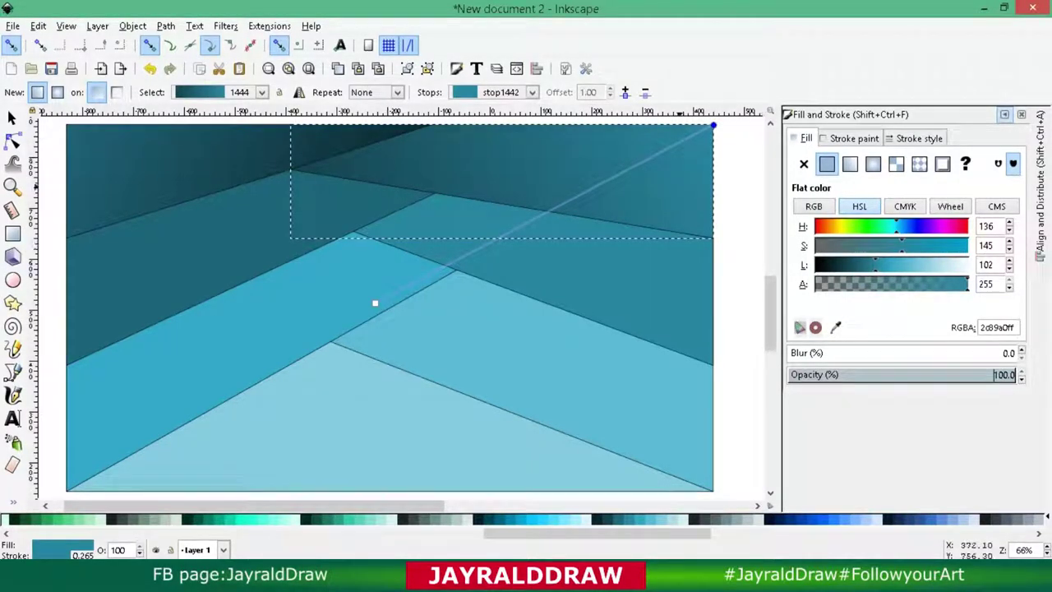
key("s")
left_click(323, 244)
Give the facet a diagonal linear gradient ending in teal #216778.
left_click(850, 163)
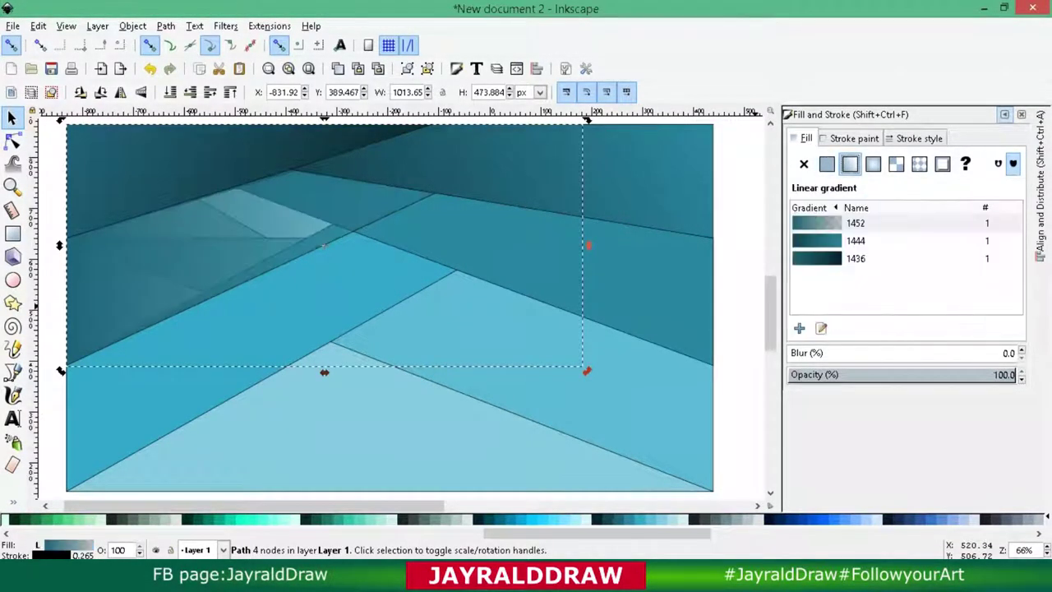
key("g")
left_click_drag(66, 245, 66, 238)
left_click_drag(582, 244, 429, 364)
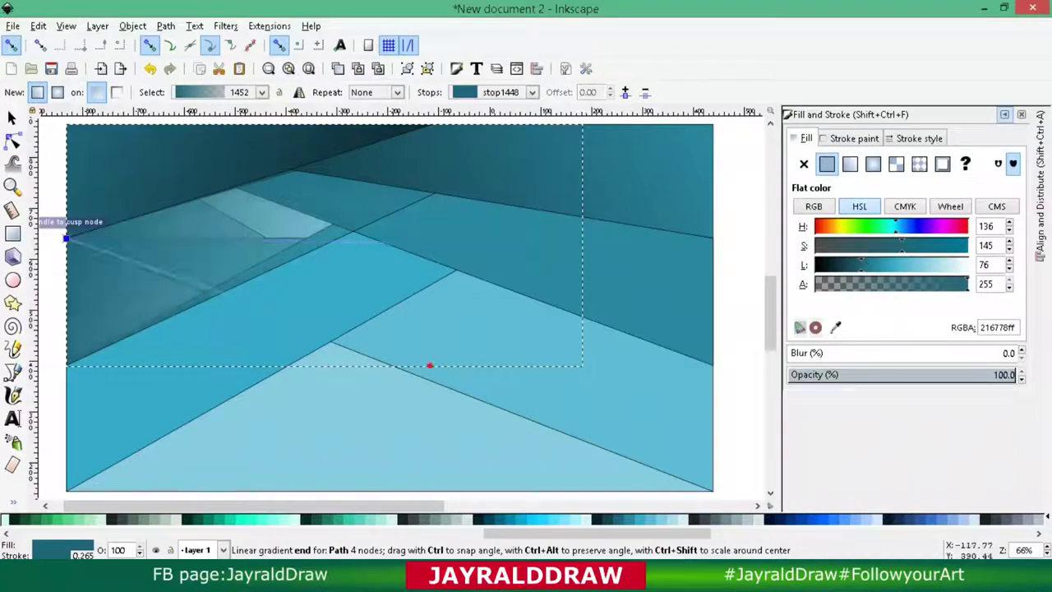
left_click(429, 365)
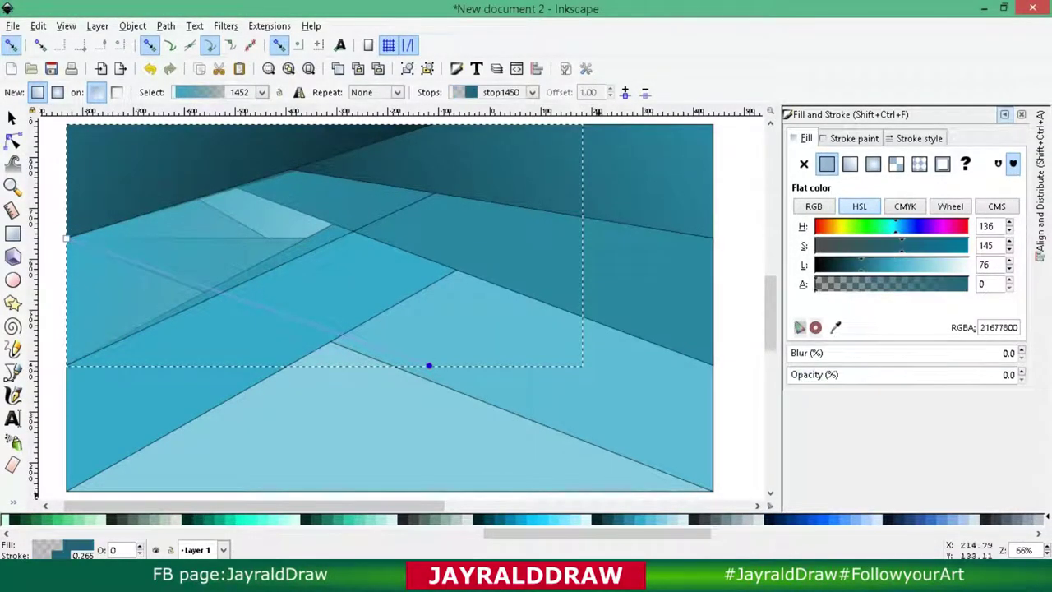
left_click(576, 518)
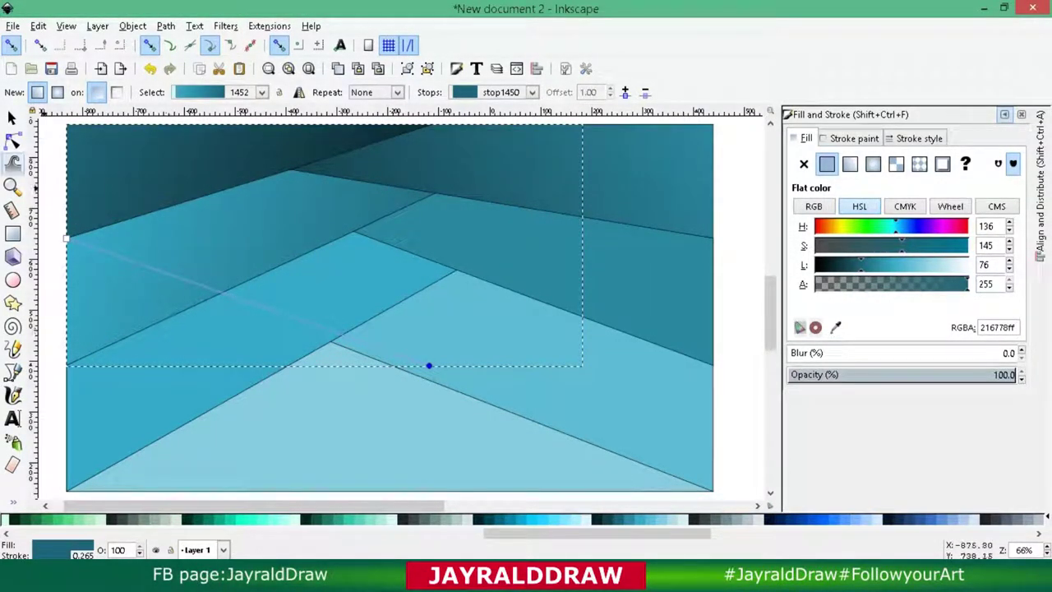
Give another facet a diagonal gradient ending in light blue #5FBCD3.
key("s")
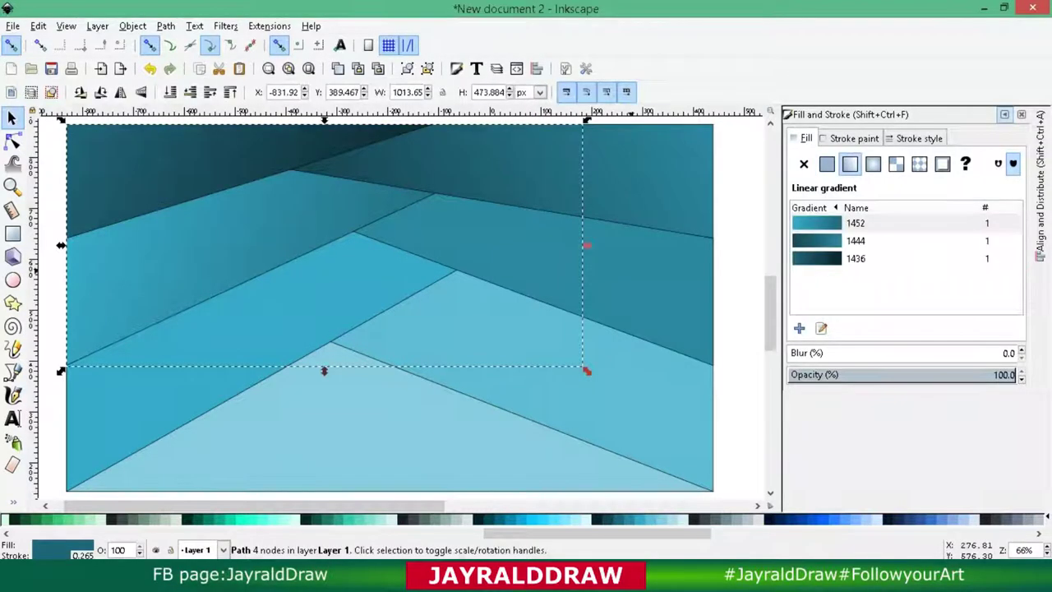
left_click(649, 296)
key("d")
left_click(850, 163)
key("g")
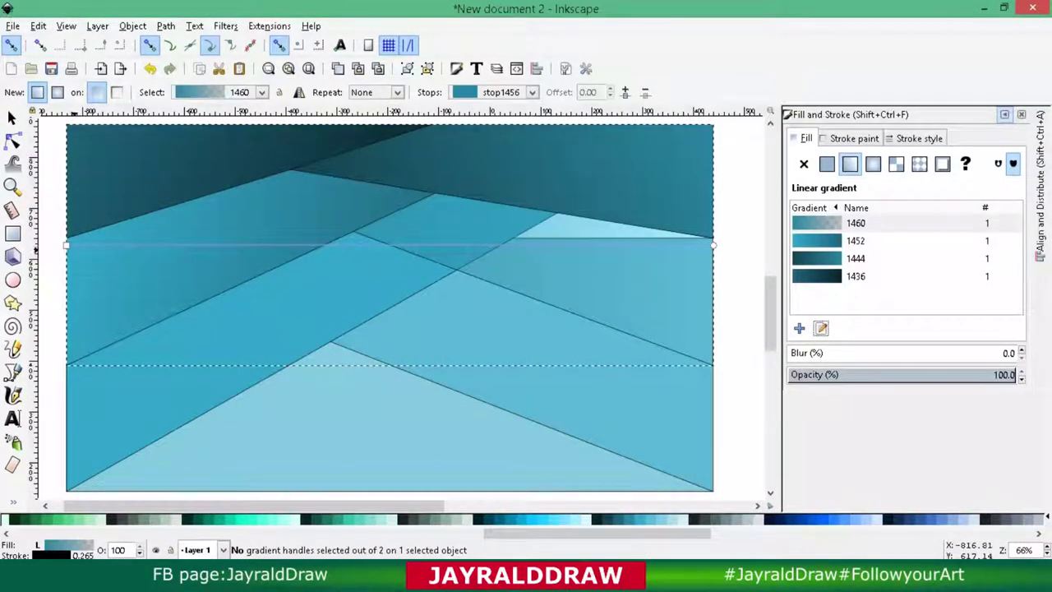
left_click_drag(65, 245, 363, 338)
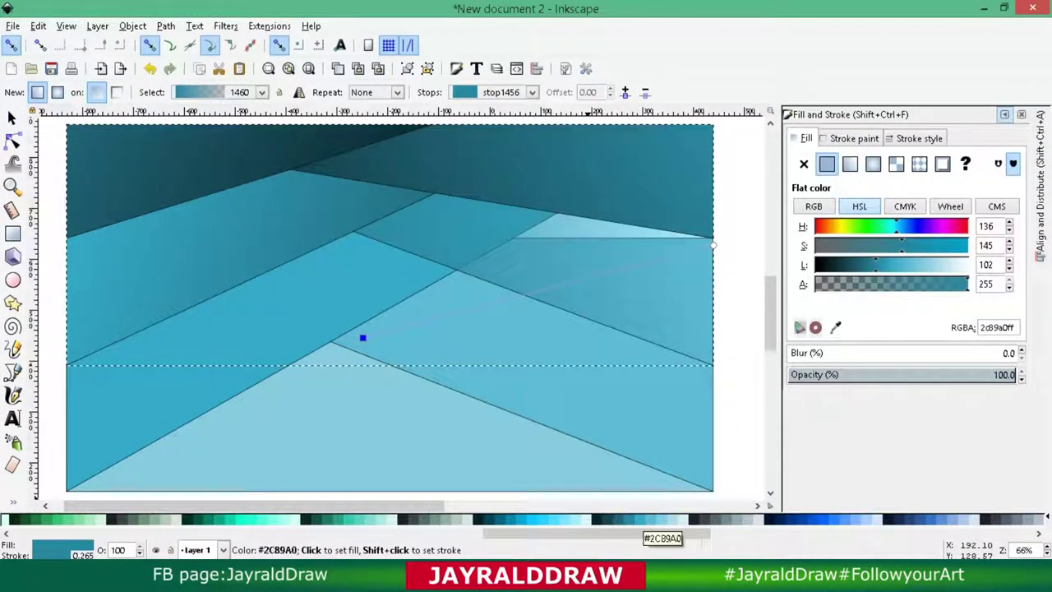
left_click(714, 245)
left_click(534, 518)
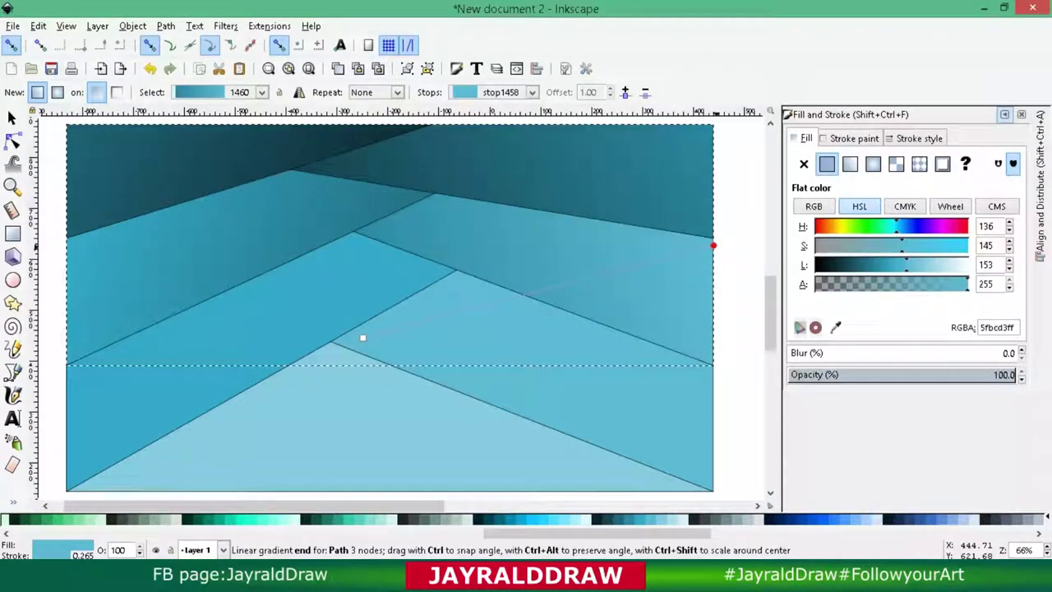
left_click_drag(363, 338, 403, 326)
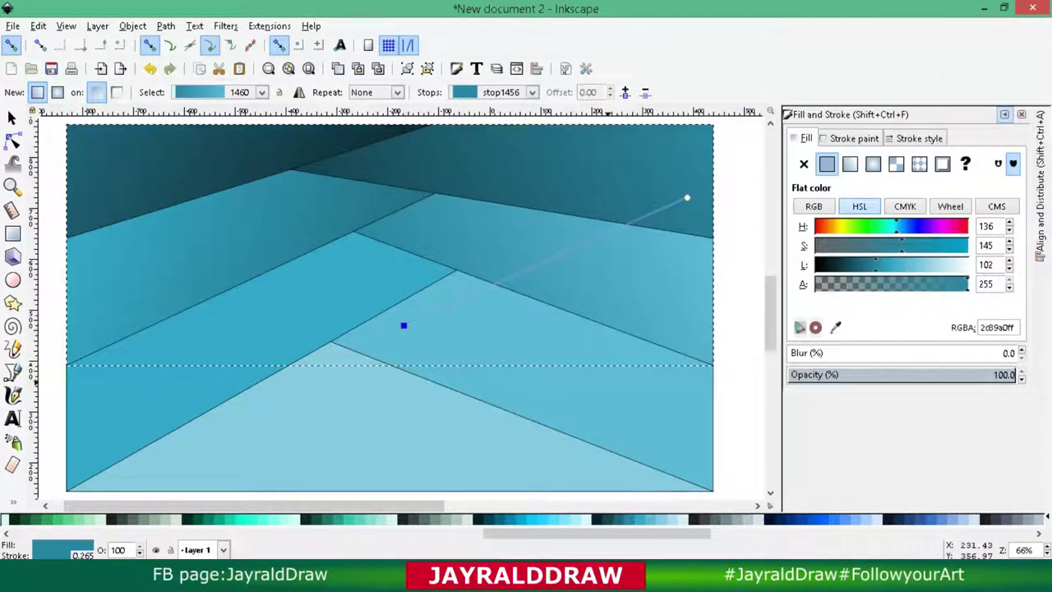
Give the page-sized background shape a linear gradient ending in light blue #5FBCD3.
left_click(12, 117)
left_click(292, 335)
left_click(849, 164)
key("g")
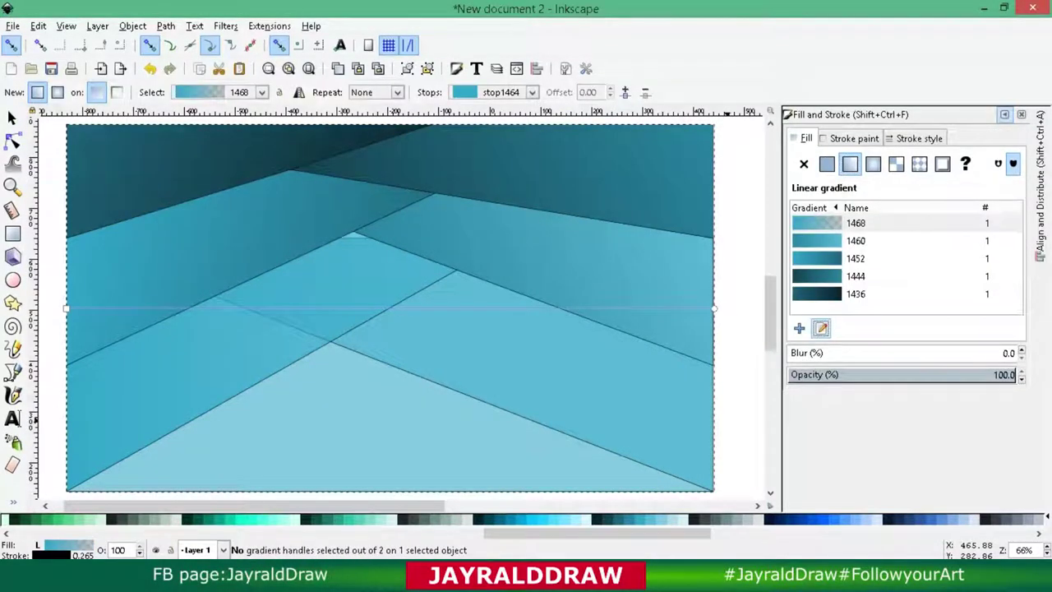
left_click_drag(714, 307, 408, 293)
left_click(66, 483)
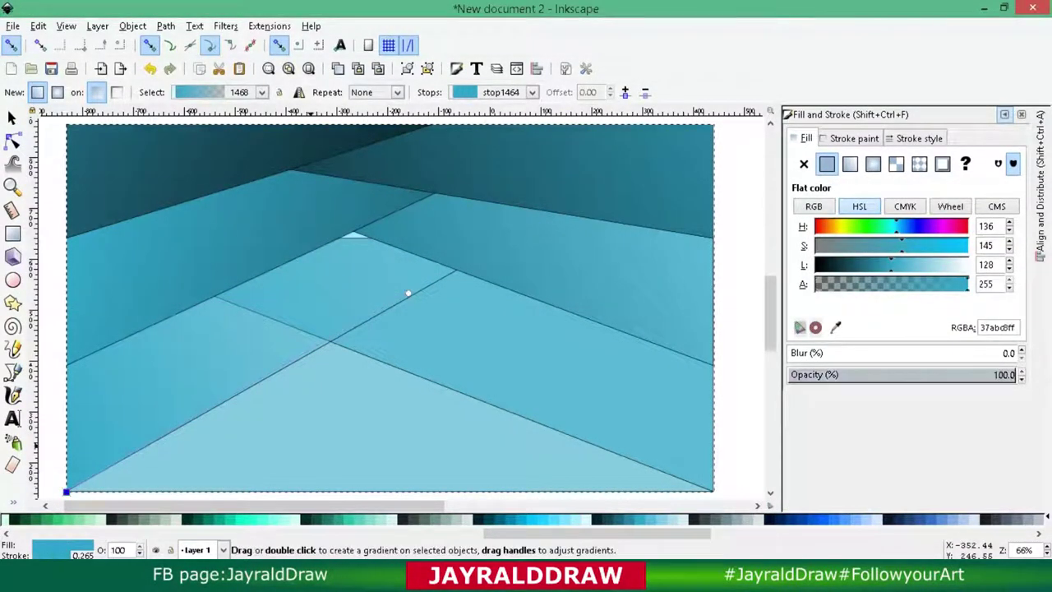
left_click(409, 293)
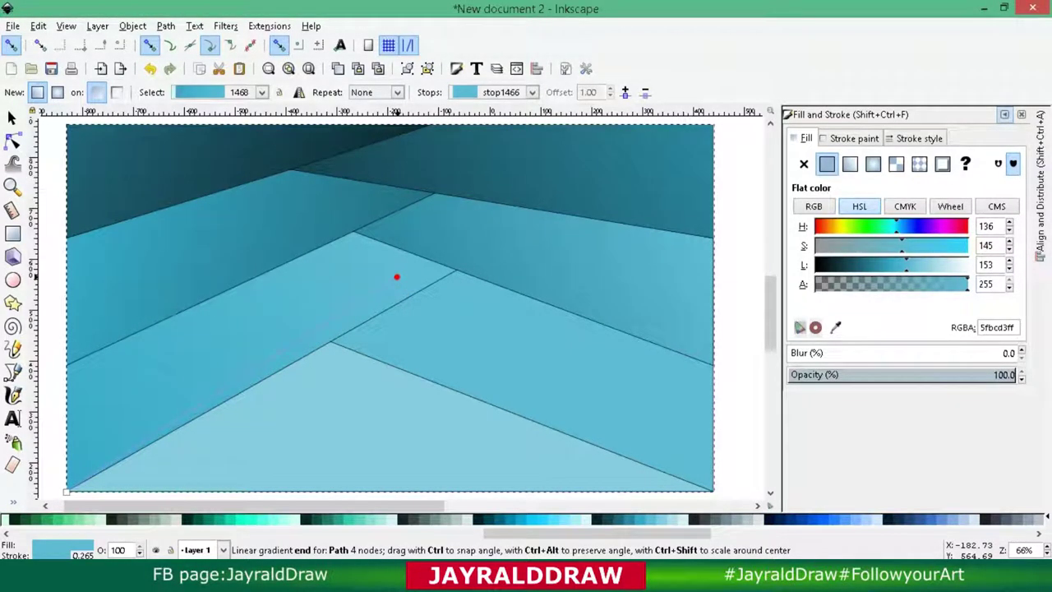
Give the lower-right facet a gradient toward the page's bottom-right corner, ending in #87CDDE.
left_click(11, 118)
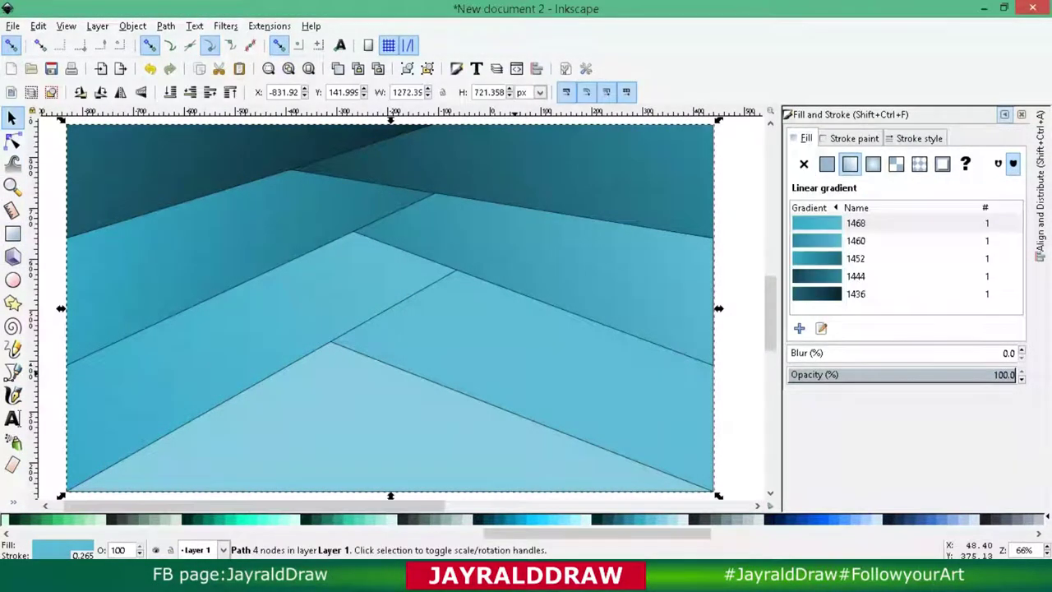
left_click(624, 329)
left_click(850, 164)
key("g")
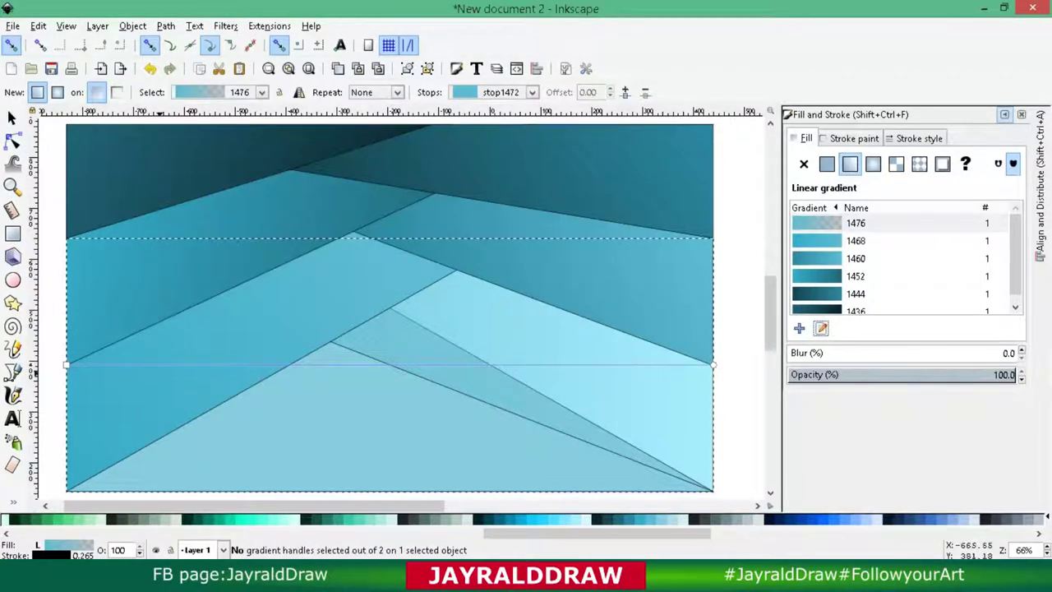
left_click_drag(66, 364, 382, 299)
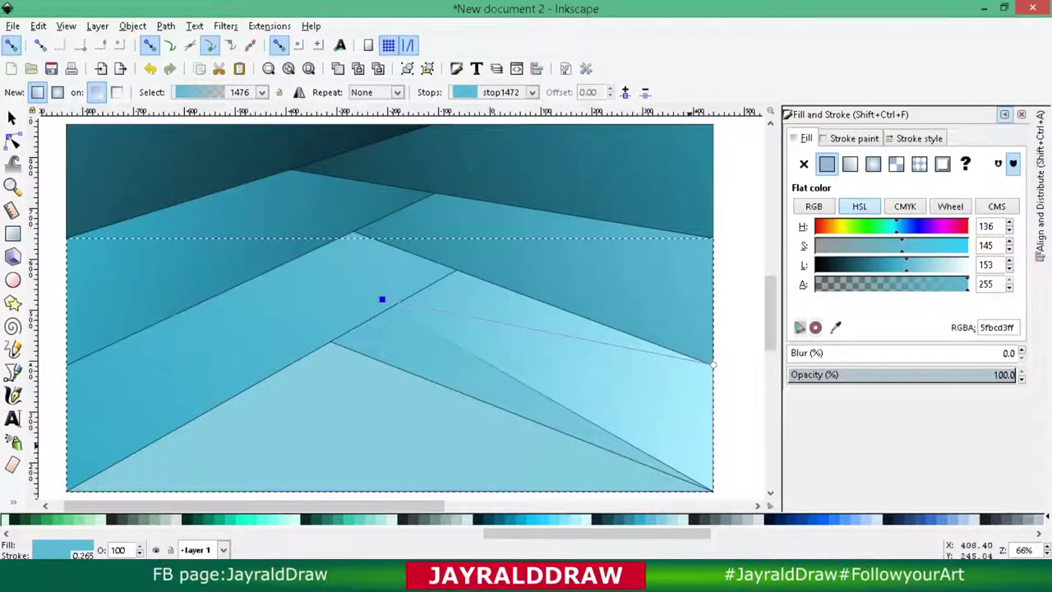
left_click_drag(701, 445, 713, 490)
left_click(680, 520)
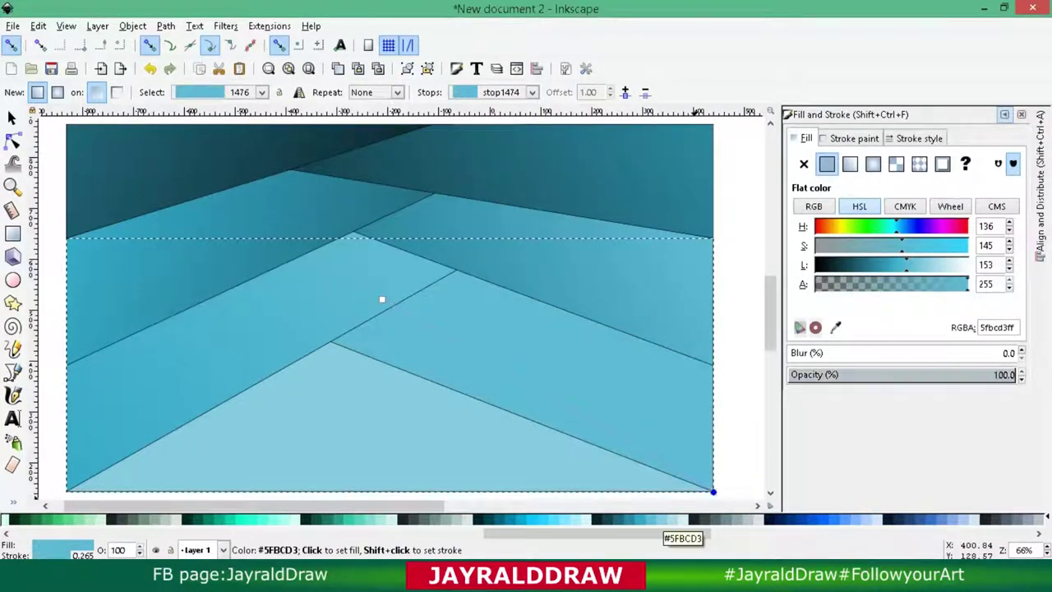
left_click(671, 519)
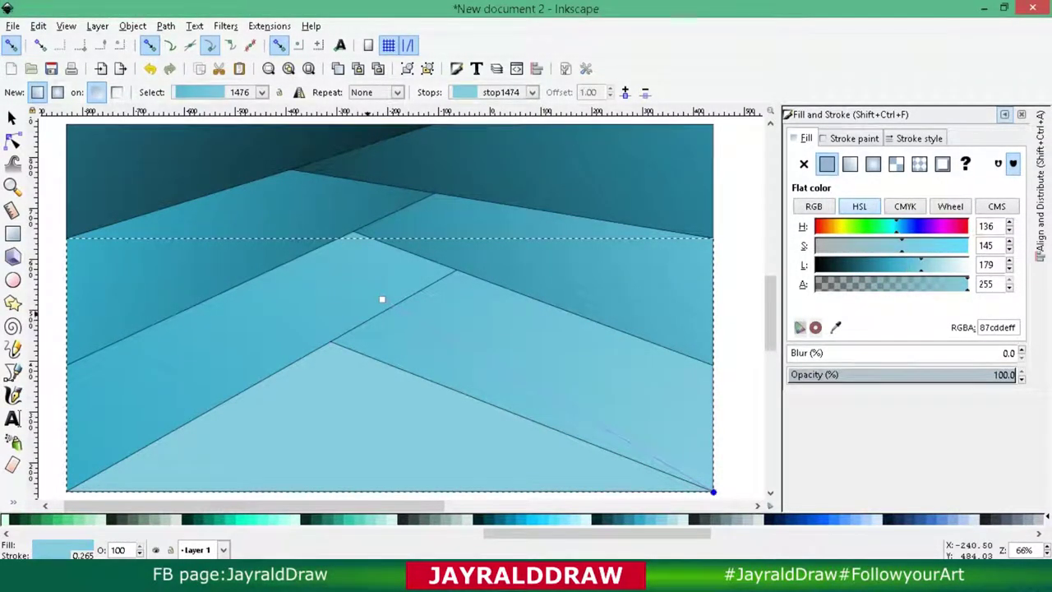
Give the bottom facet a vertical gradient from its bottom edge and lighten the end stop.
left_click(394, 428)
left_click(850, 164)
key("g")
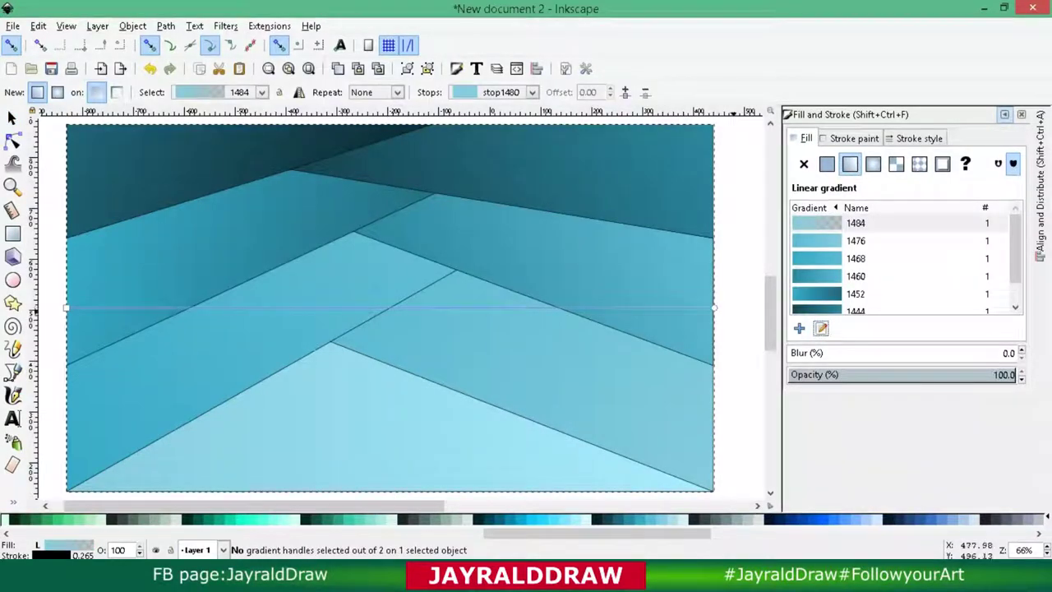
left_click_drag(713, 307, 396, 305)
left_click_drag(373, 488, 376, 297)
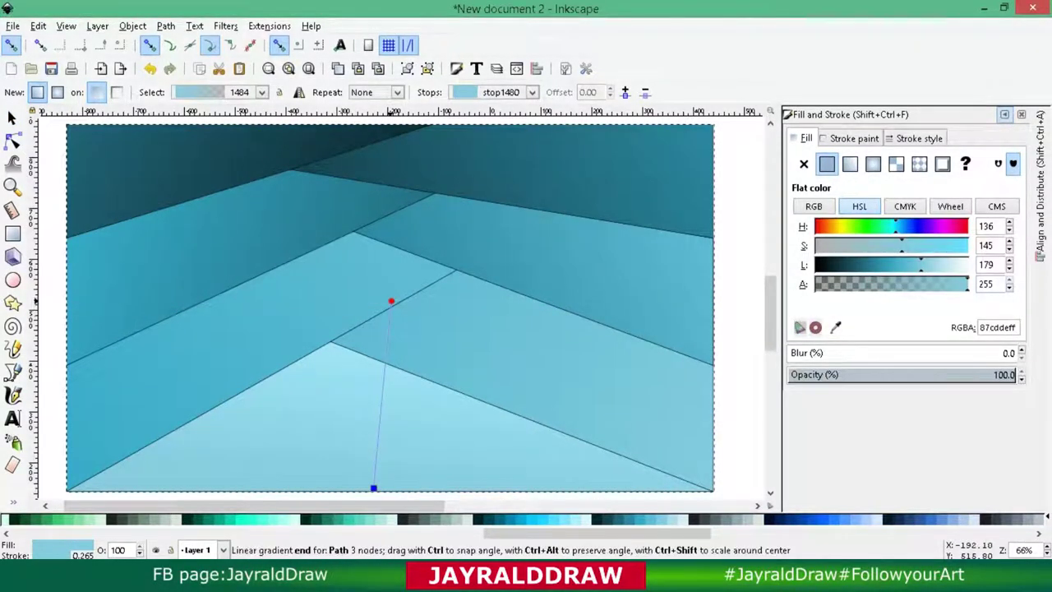
left_click(373, 489)
left_click(373, 488)
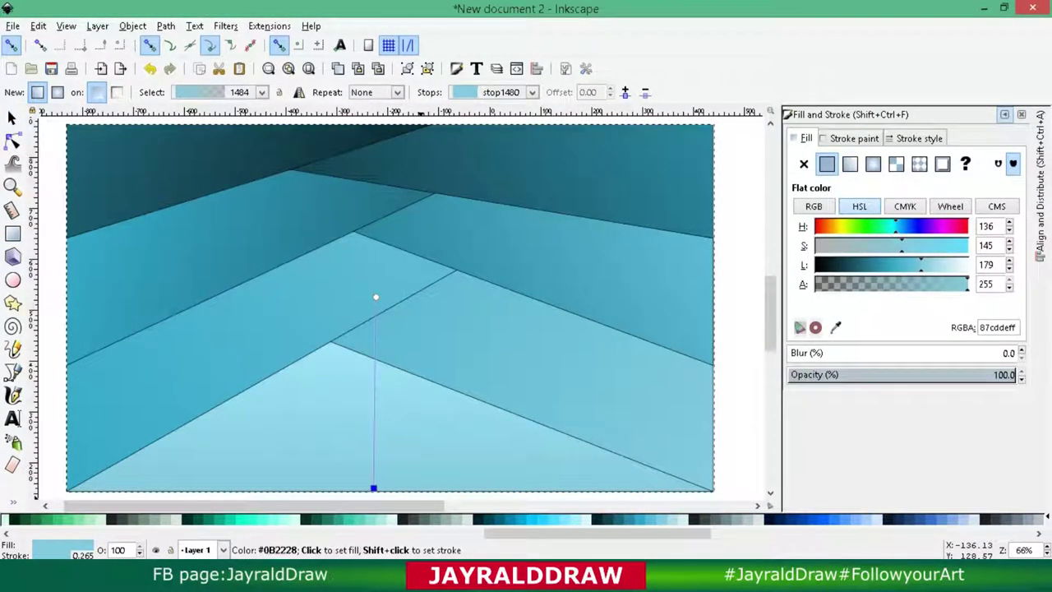
left_click(375, 297)
left_click(534, 518)
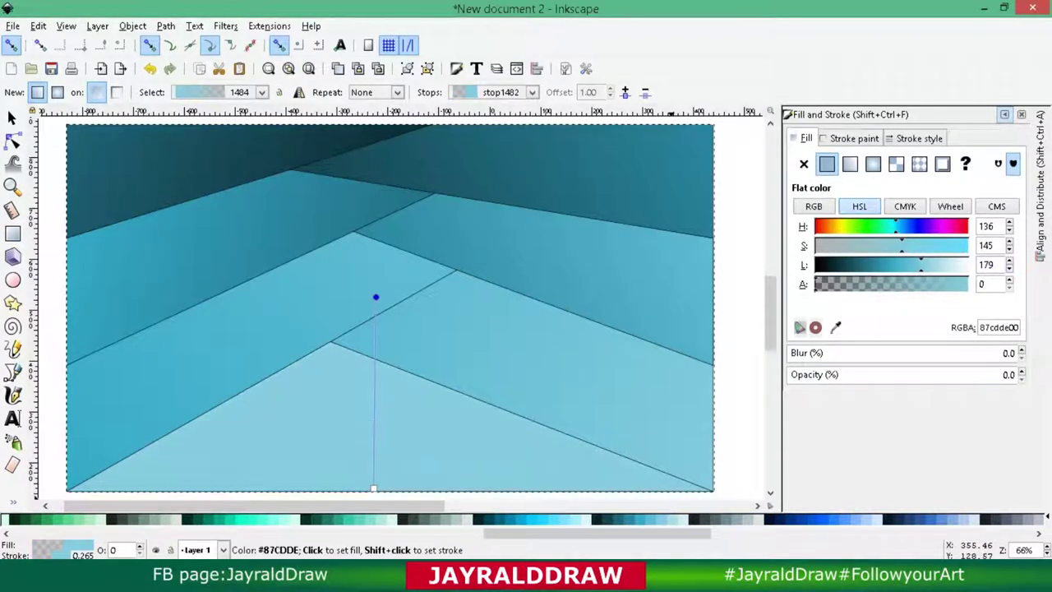
left_click_drag(361, 393, 374, 354)
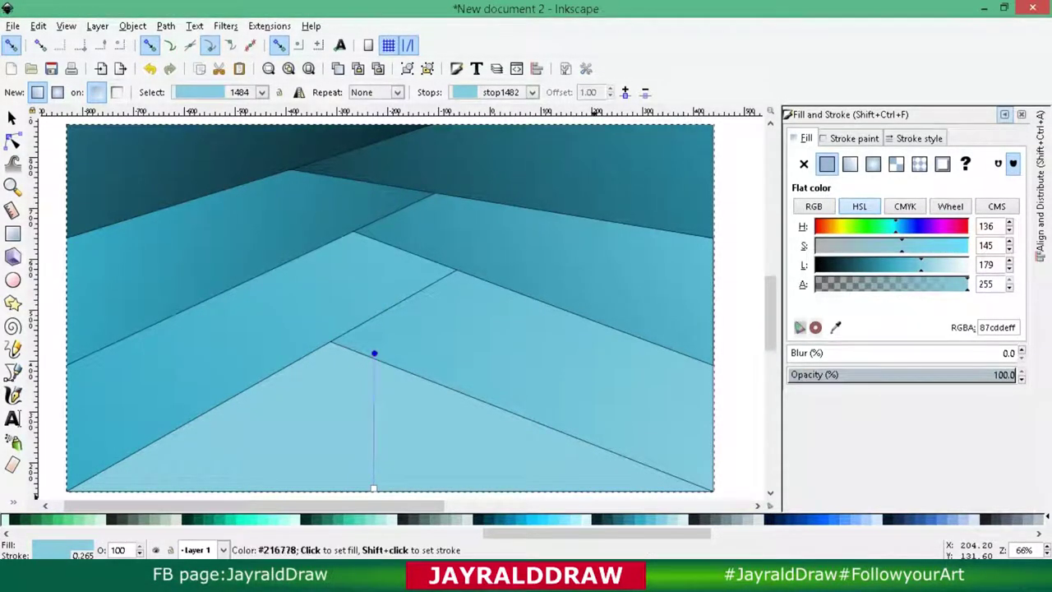
left_click(691, 519)
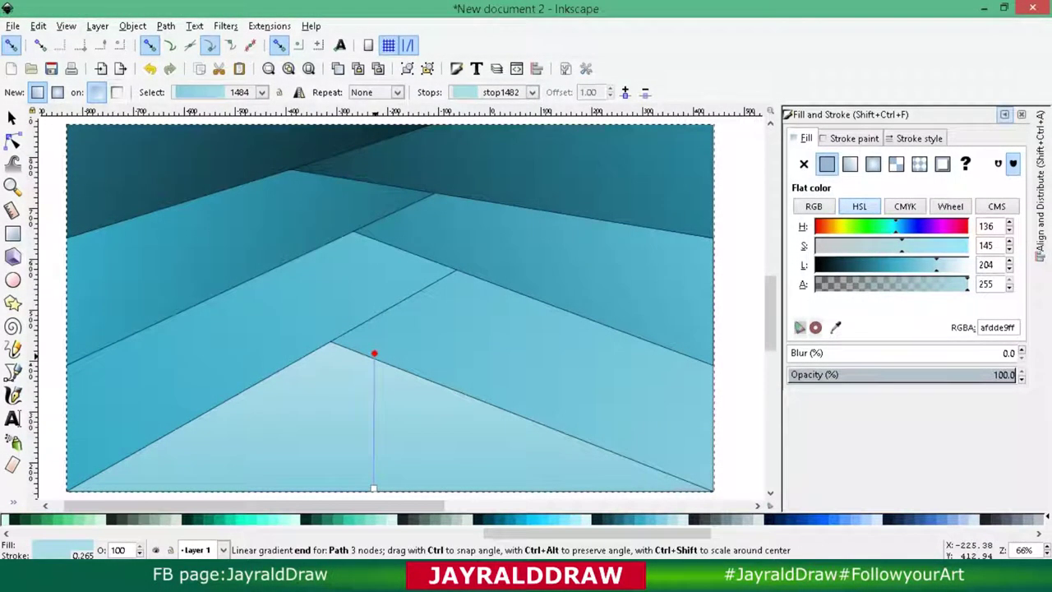
Retune the bottom facet's gradient from #9CDDEF near the peak to #51BDDF at the bottom.
mouse_move(352, 376)
left_mouse_down()
mouse_move(351, 485)
mouse_move(366, 373)
left_mouse_up()
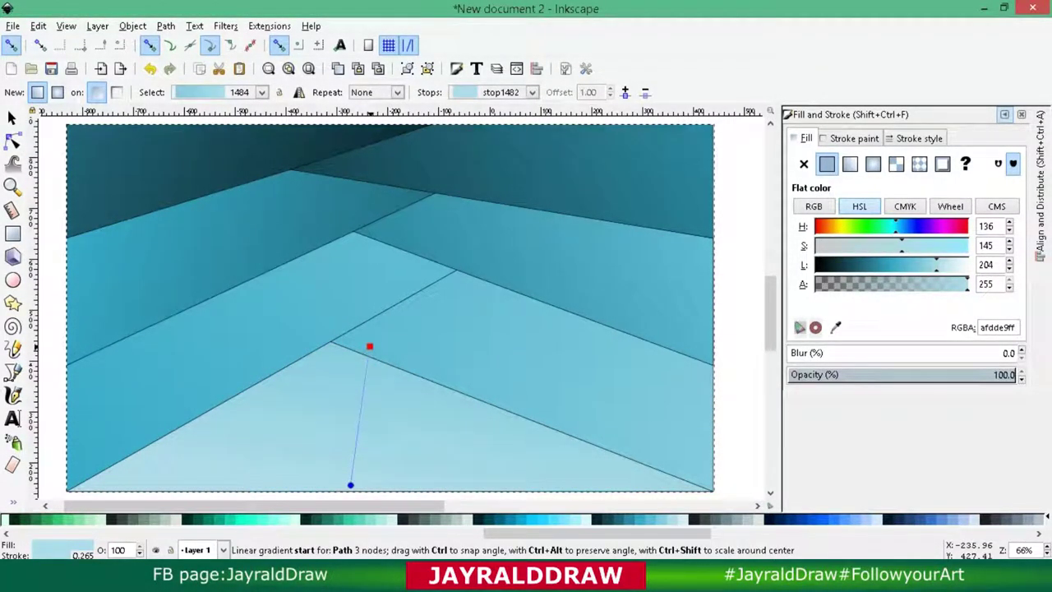
left_click(358, 379)
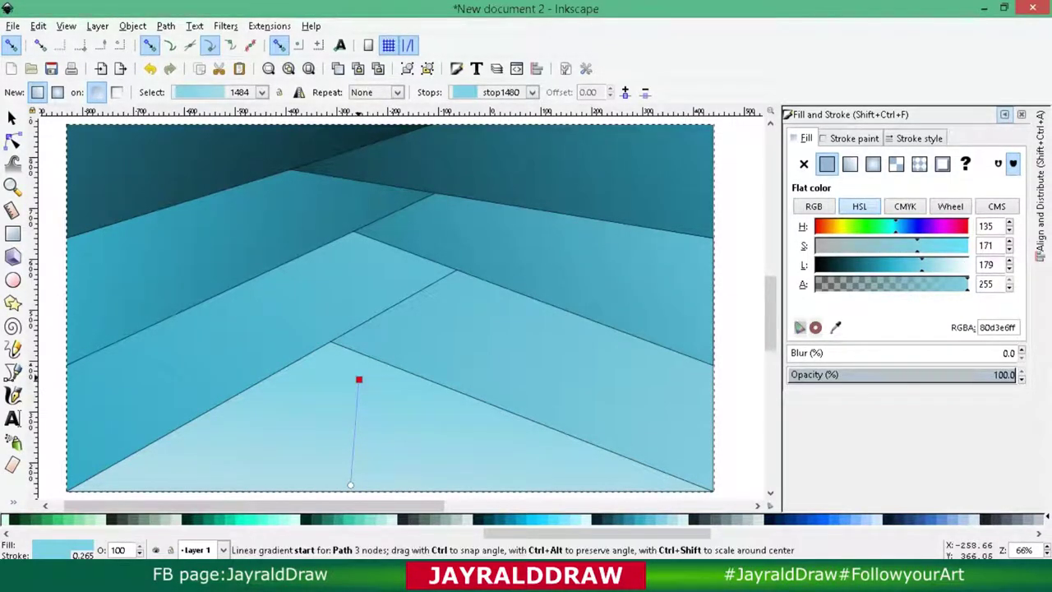
left_click(350, 484)
left_click_drag(936, 265, 905, 265)
left_click_drag(358, 380, 360, 361)
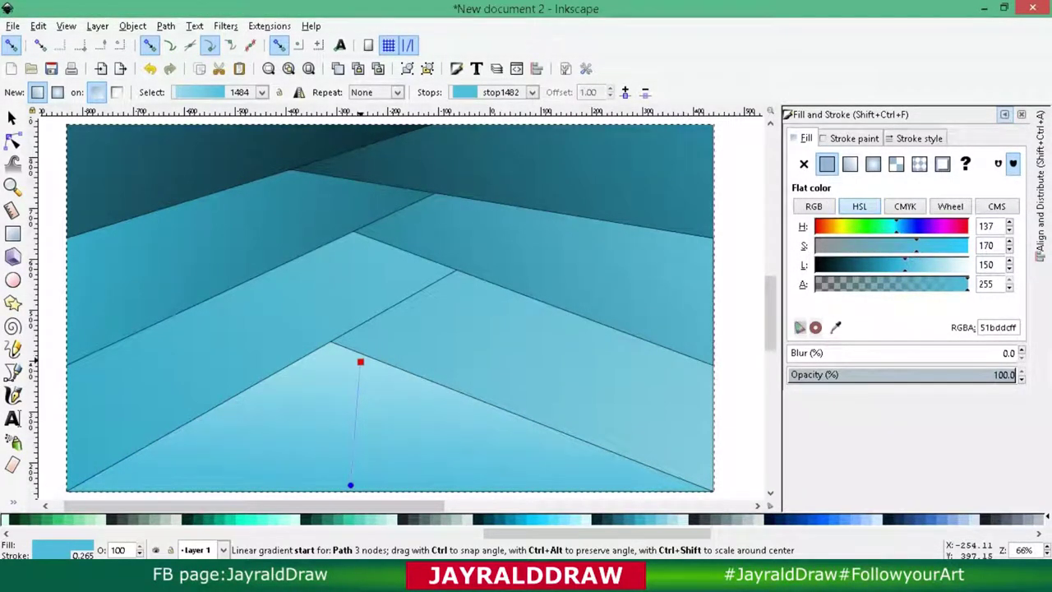
mouse_move(351, 484)
left_mouse_down()
mouse_move(348, 430)
mouse_move(404, 336)
left_mouse_up()
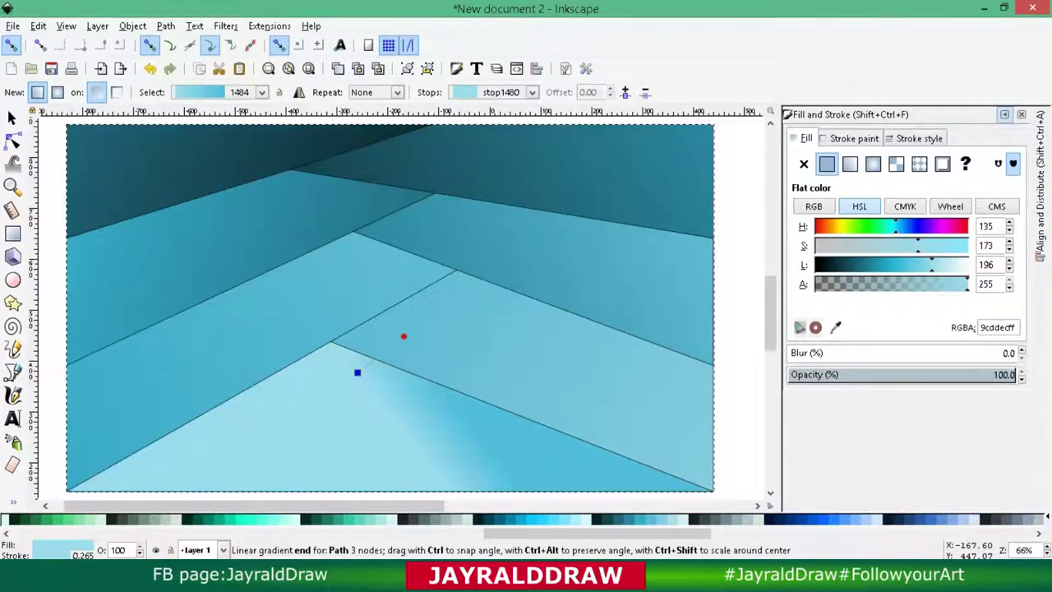
left_click_drag(357, 371, 383, 477)
left_click_drag(404, 337, 378, 380)
left_click_drag(384, 477, 382, 487)
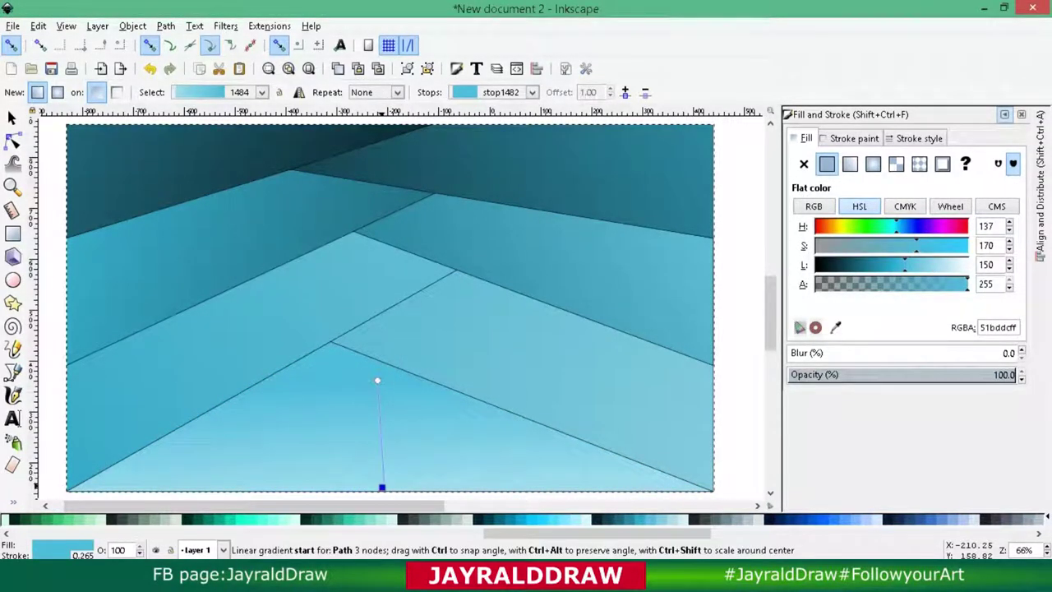
Hide the Fill and Stroke panel and select every object in the drawing.
key("F12")
key("F1")
key("ctrl+a")
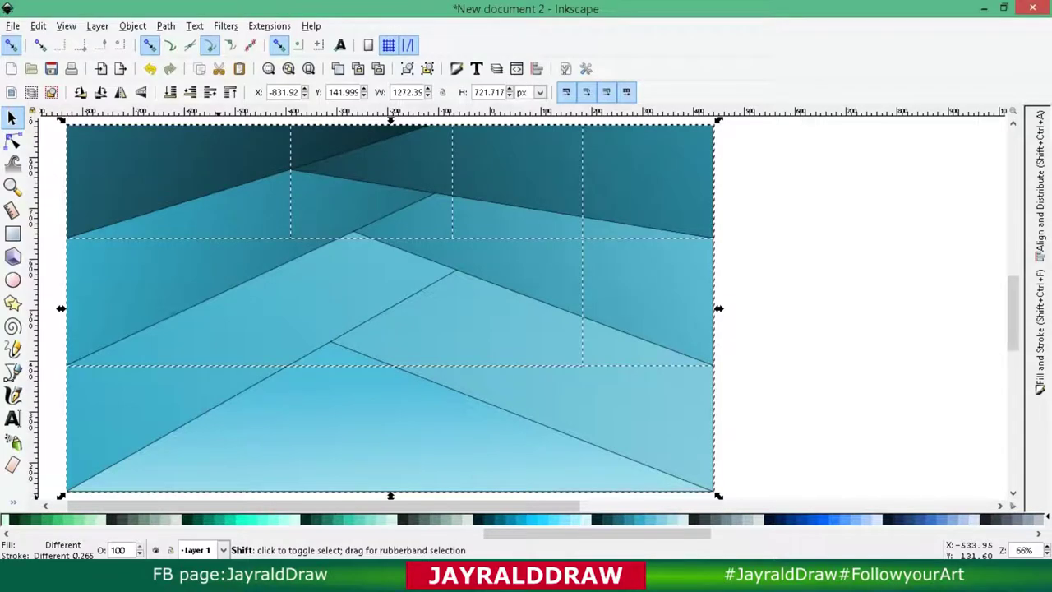
Remove the outlines from all facets and break the group into separate facets.
left_click(5, 519, "shift")
left_click(877, 208)
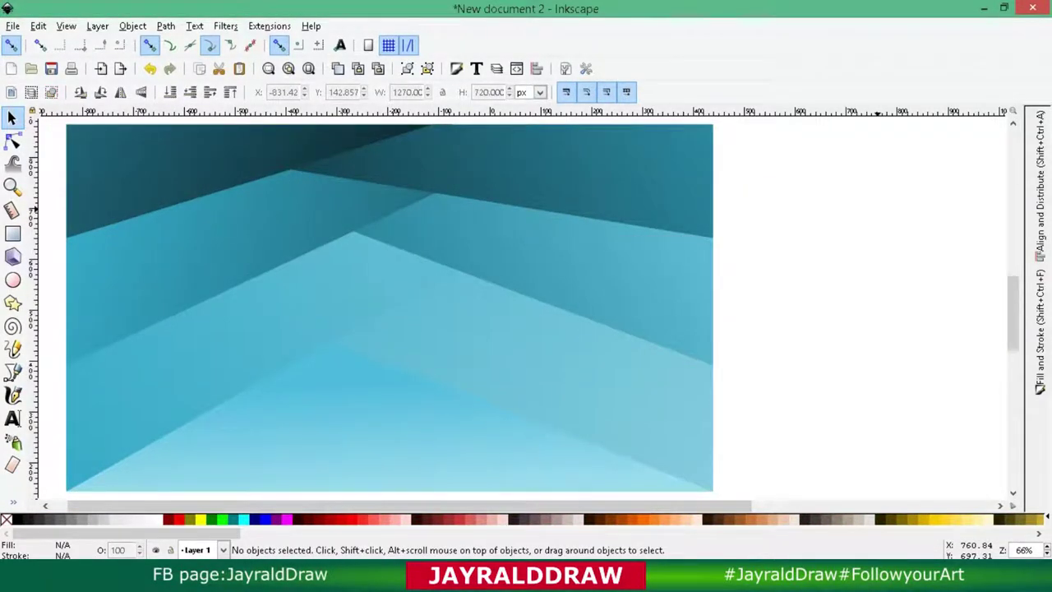
scroll(457, 309, "left", 4)
key("Tab")
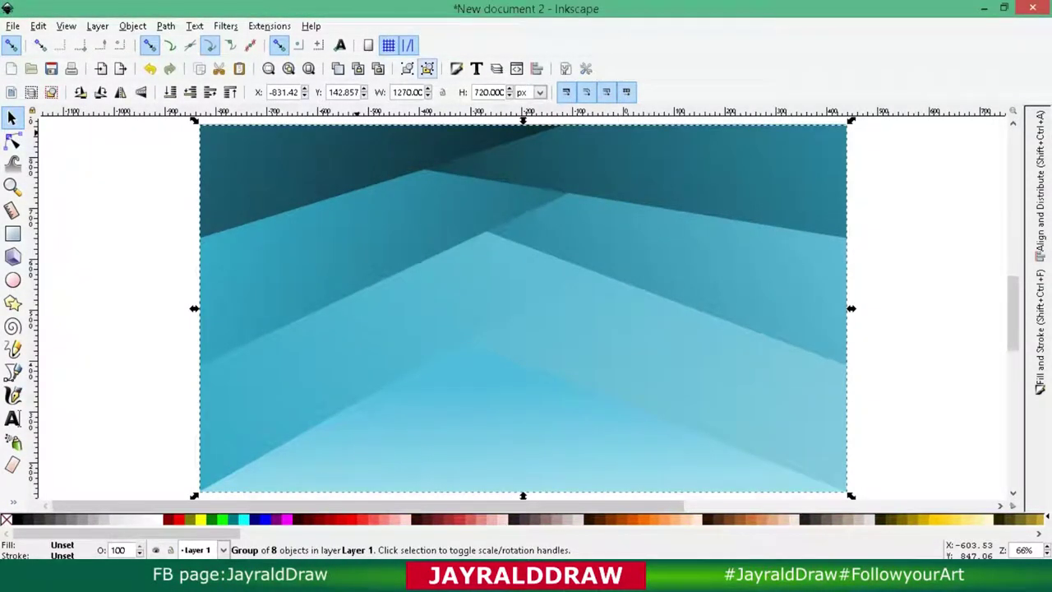
left_click(426, 68)
key("Escape")
Select the bottom triangular facet and show its fill and stroke settings.
left_click(452, 466)
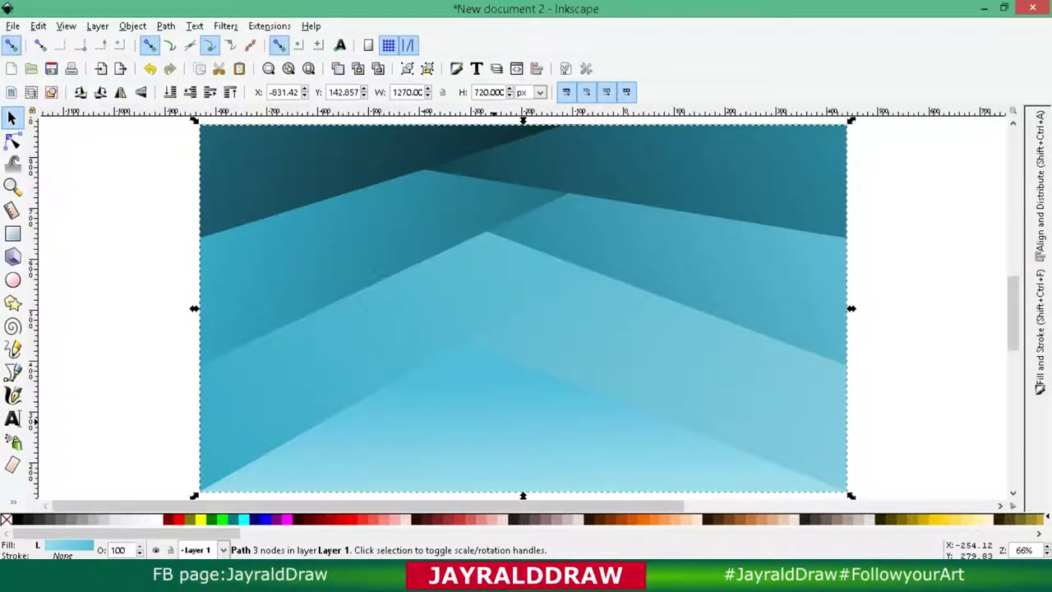
left_click_drag(493, 423, 727, 456)
left_click(1040, 328)
Edit the bottom facet's gradient on canvas and give its bottom stop a pink swatch.
left_click(821, 328)
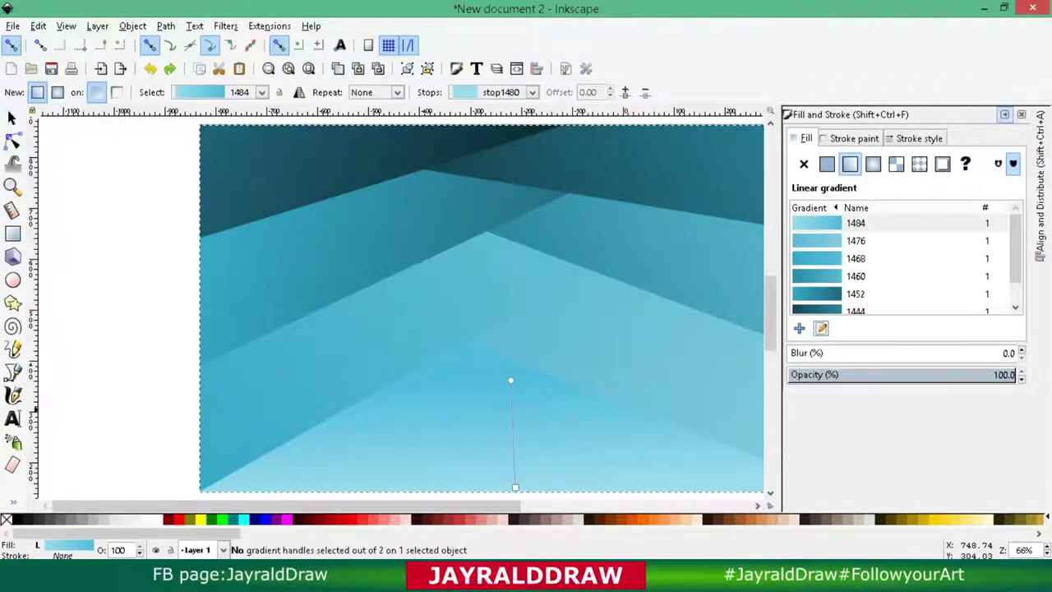
left_click(516, 488)
scroll(526, 518, "down", 3)
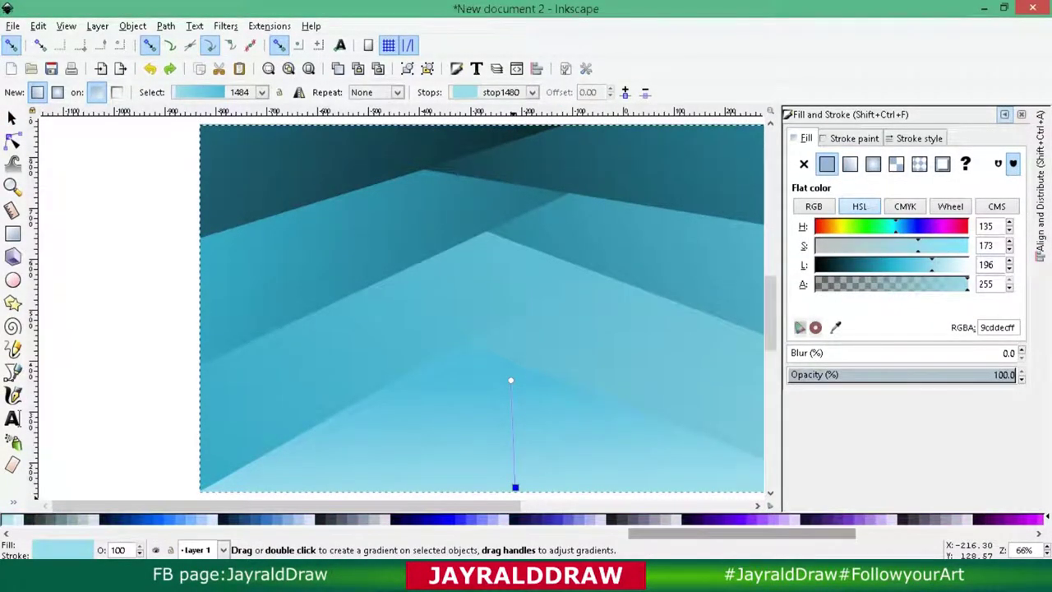
scroll(526, 519, "down", 3)
scroll(526, 519, "down", 3)
scroll(526, 519, "down", 3)
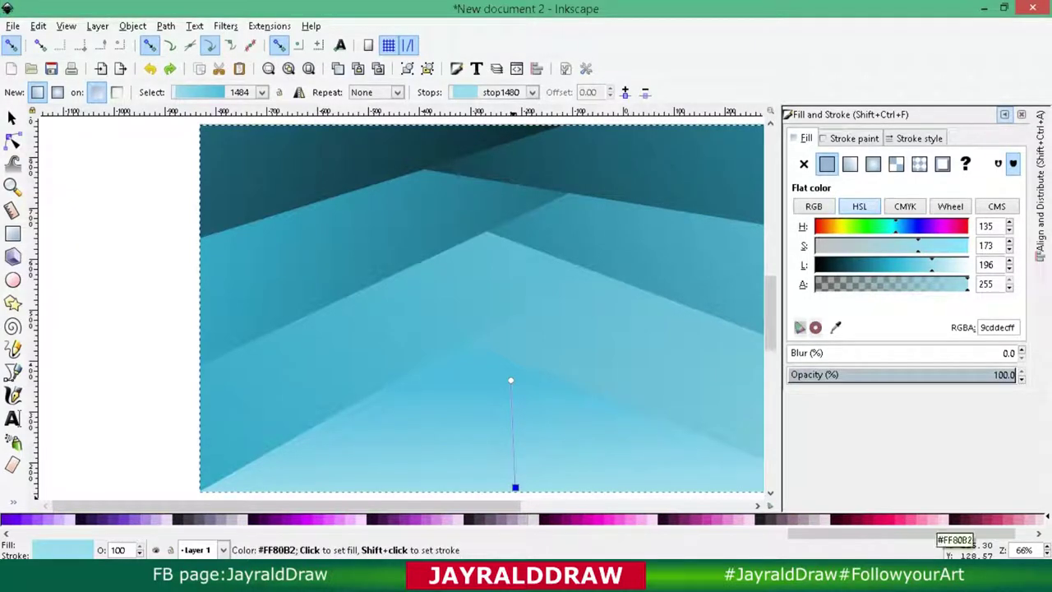
left_click(674, 519)
Set the gradient's top stop to light cyan #80E5FF.
left_click(511, 380)
scroll(526, 519, "up", 2)
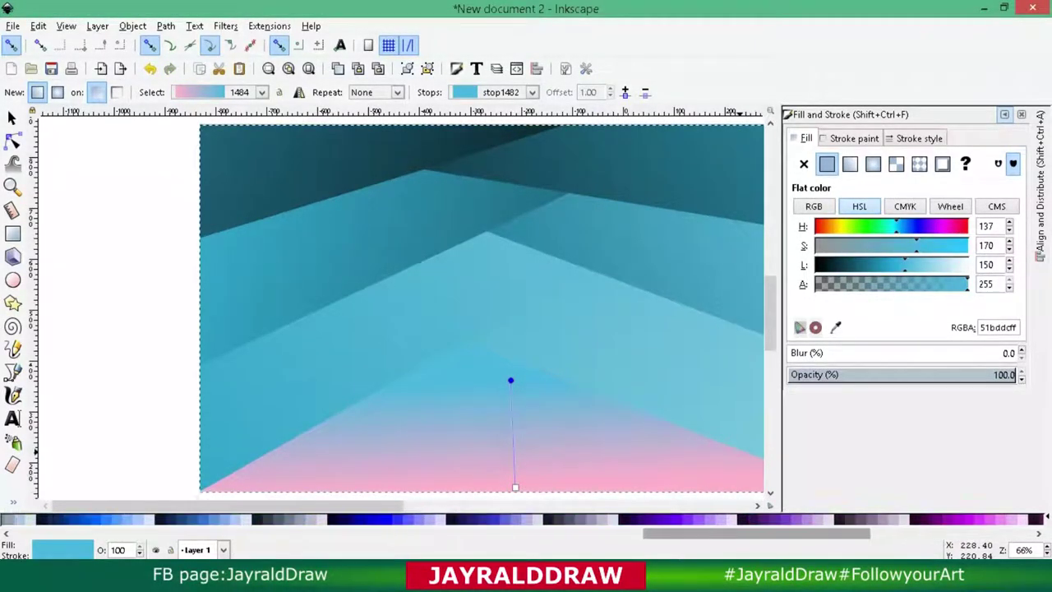
scroll(526, 519, "up", 2)
scroll(526, 518, "up", 2)
scroll(526, 519, "up", 2)
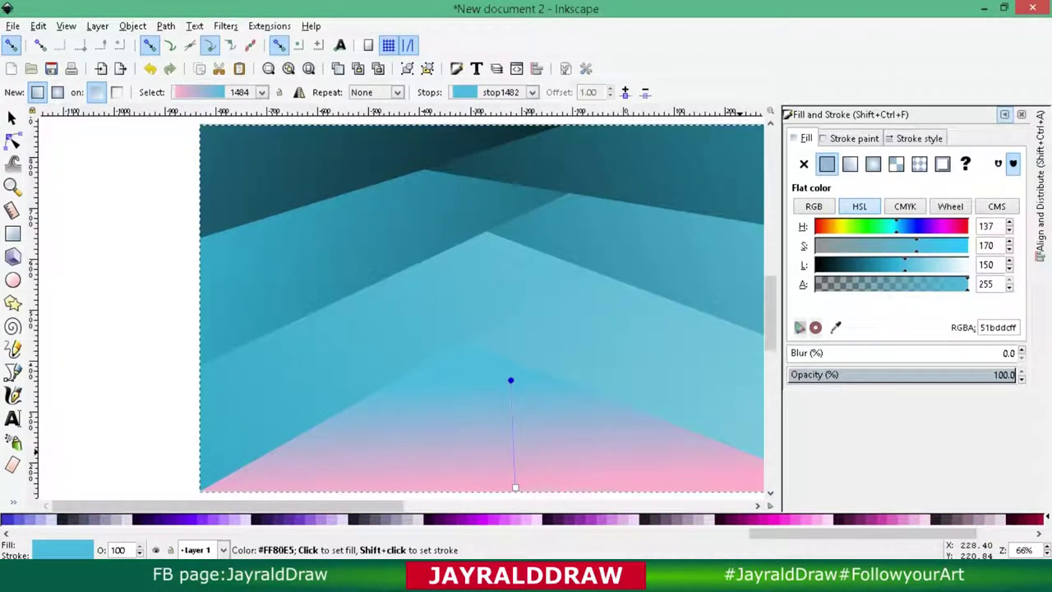
left_click(814, 519)
scroll(814, 519, "down", 2)
scroll(435, 519, "up", 2)
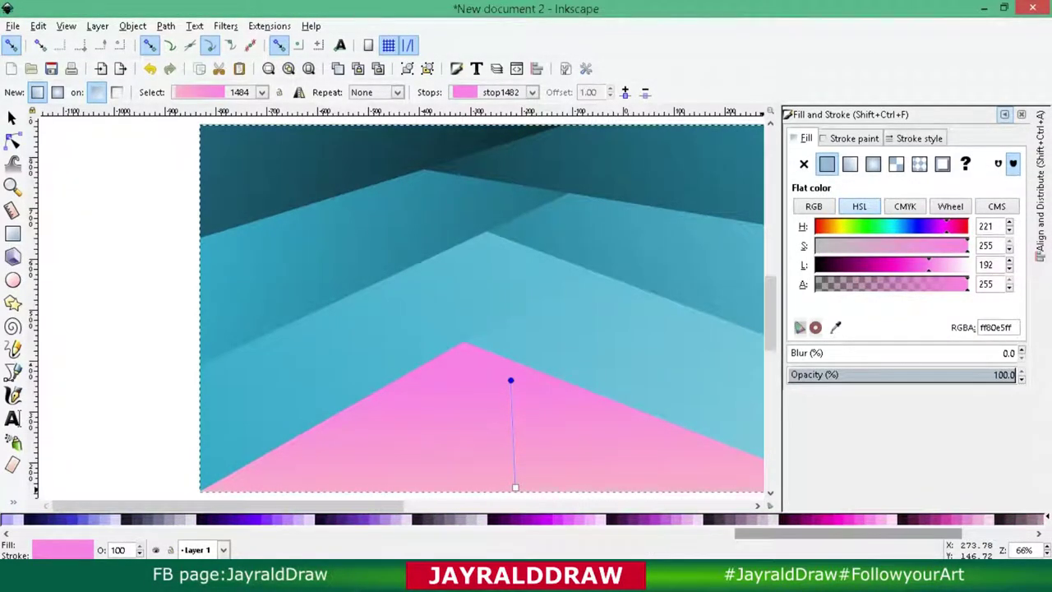
scroll(436, 519, "up", 2)
scroll(436, 519, "up", 2)
left_click(436, 519)
left_click(329, 519)
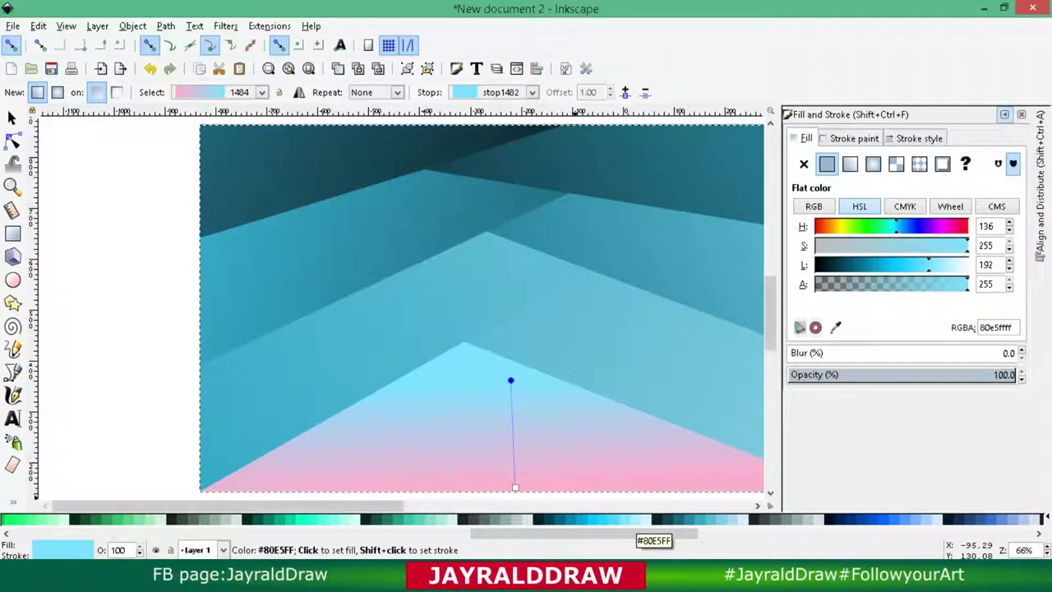
Set the bottom stop to hot pink #FF5599.
scroll(653, 519, "down", 2)
scroll(653, 518, "down", 2)
scroll(653, 519, "down", 2)
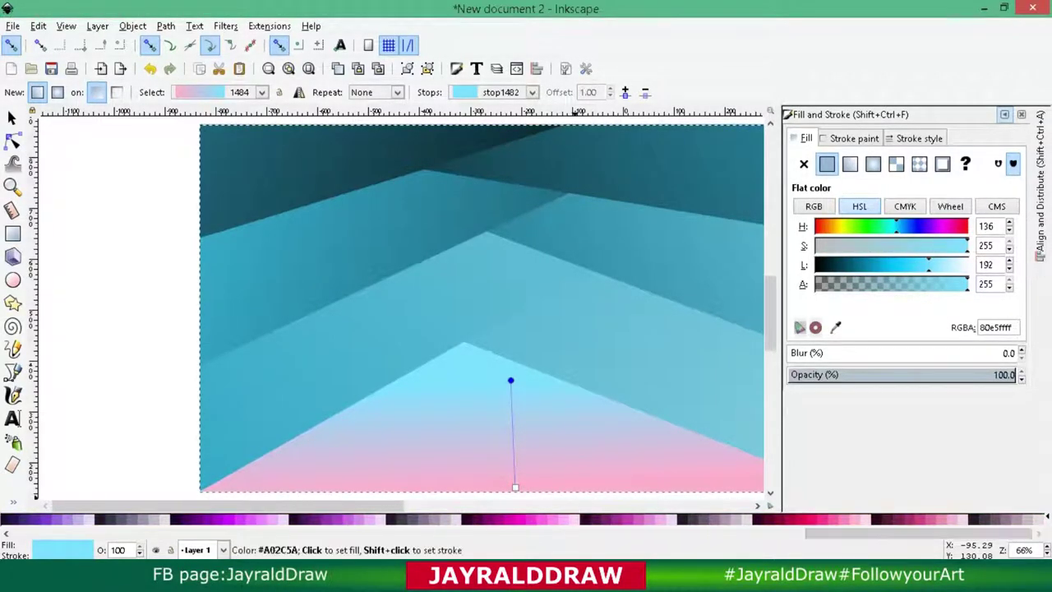
left_click(515, 488)
left_click(859, 518)
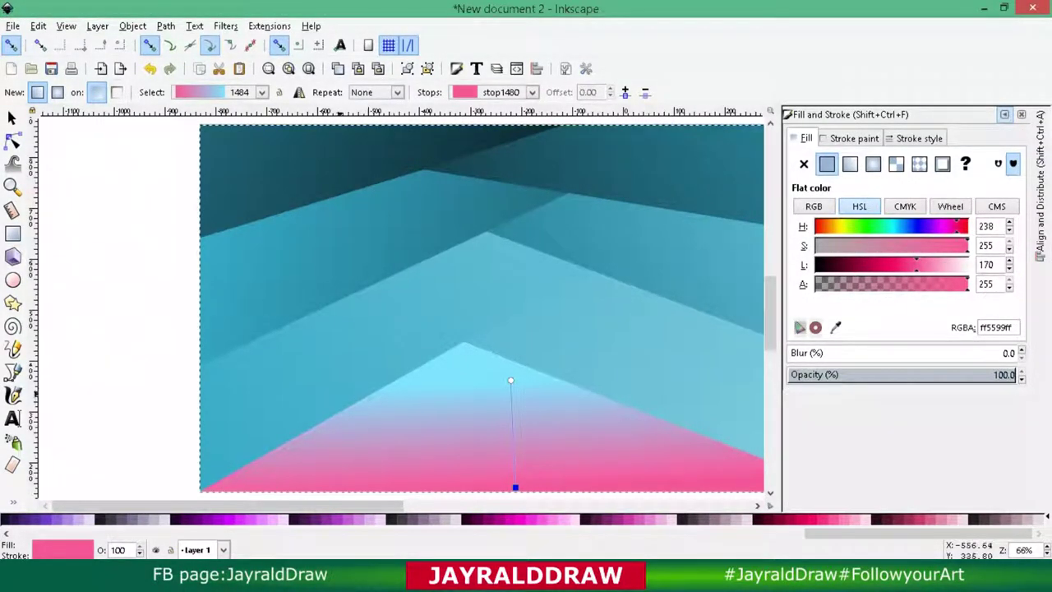
Give the left facet's gradient a pink outer stop and a light cyan middle stop shifted left.
key("s")
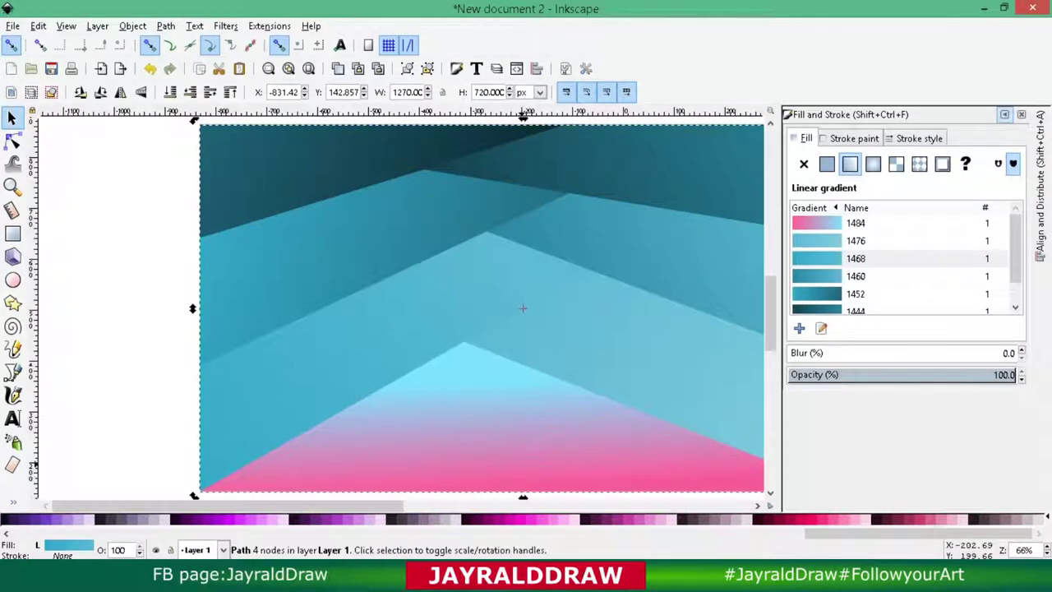
key("g")
left_click(469, 336)
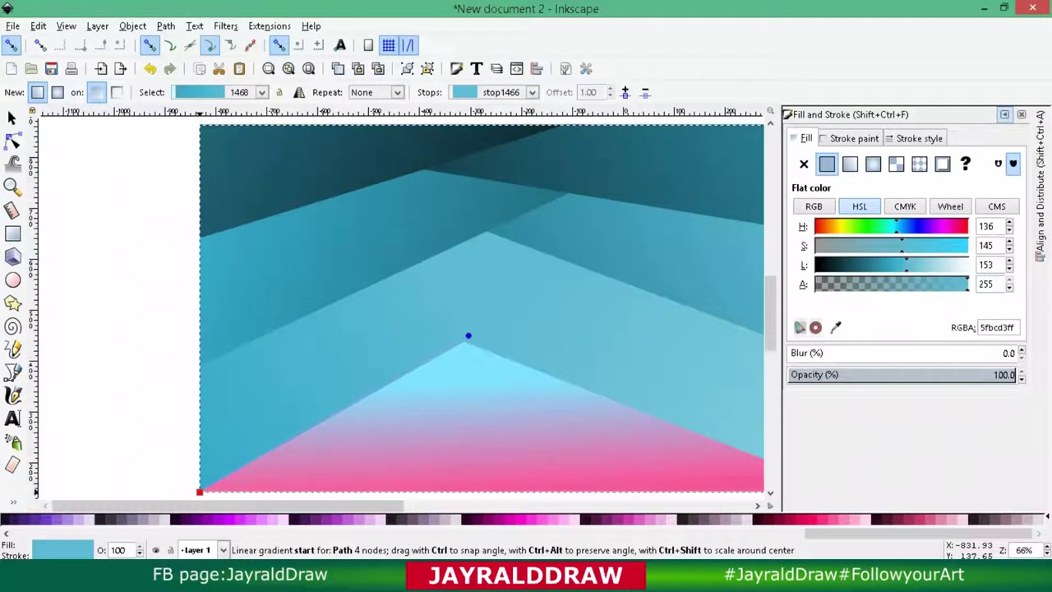
left_click_drag(199, 492, 200, 419)
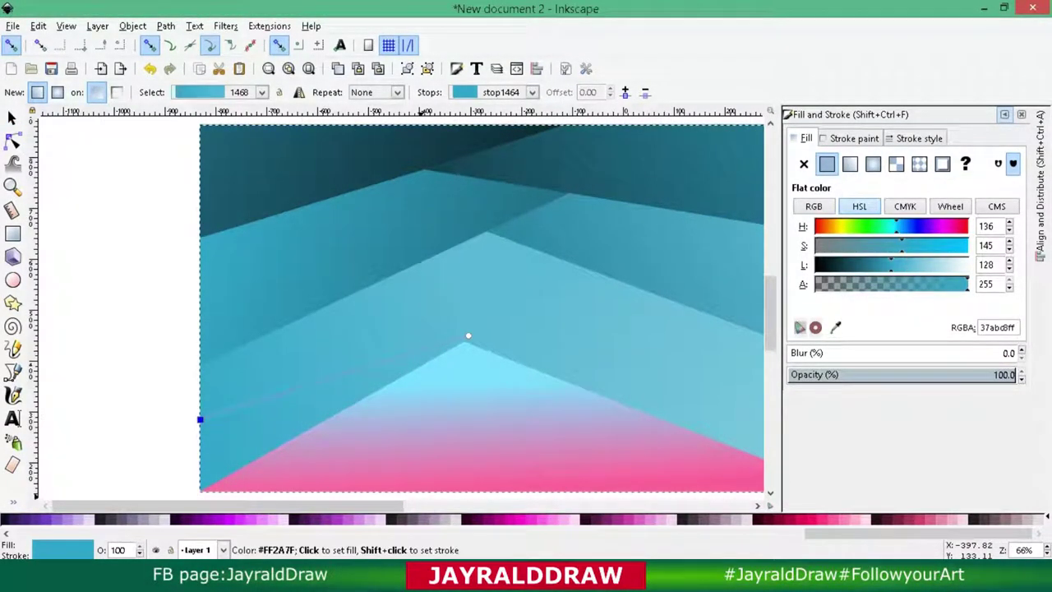
left_click(822, 519)
left_click(468, 336)
scroll(526, 518, "up", 3)
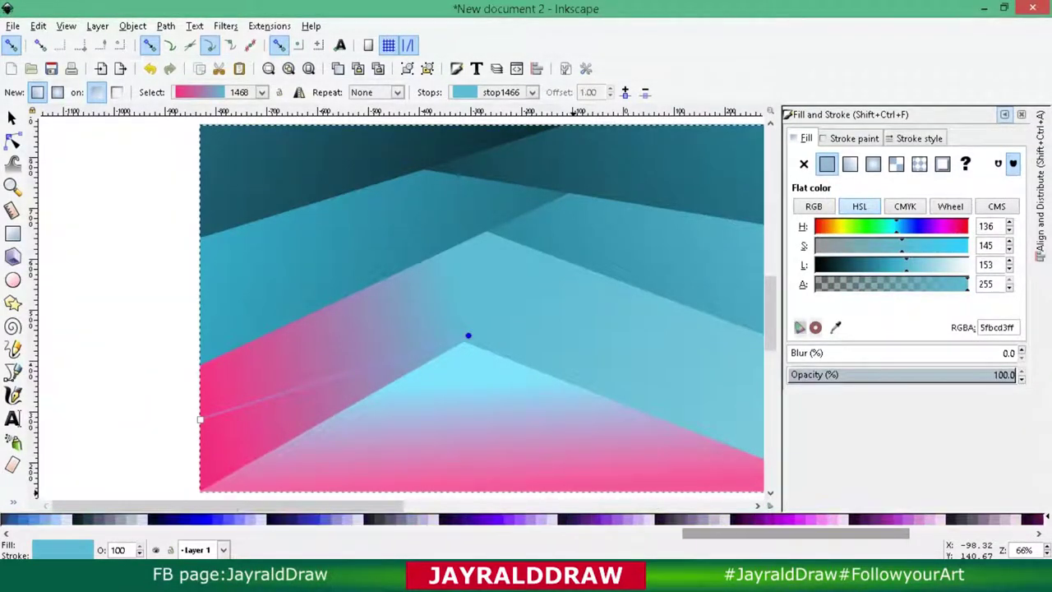
scroll(526, 518, "up", 3)
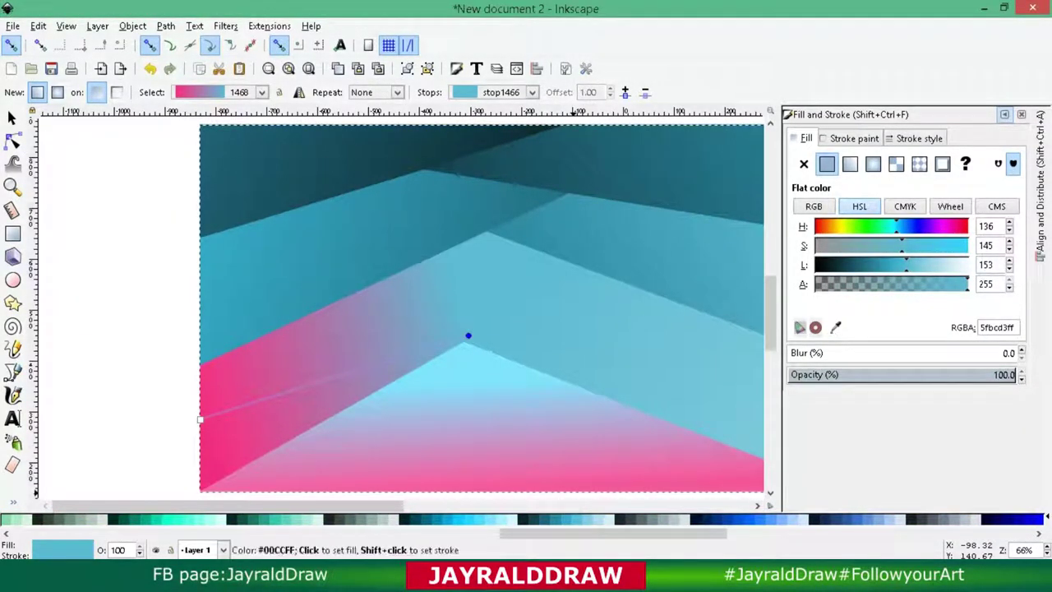
left_click(485, 519)
left_click(493, 519)
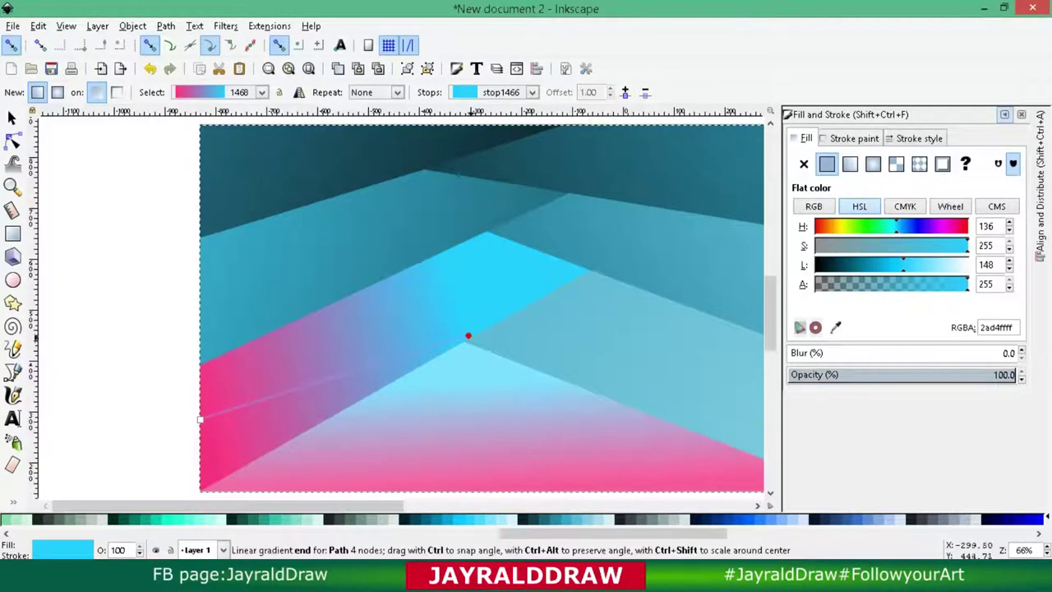
left_click_drag(468, 335, 411, 361)
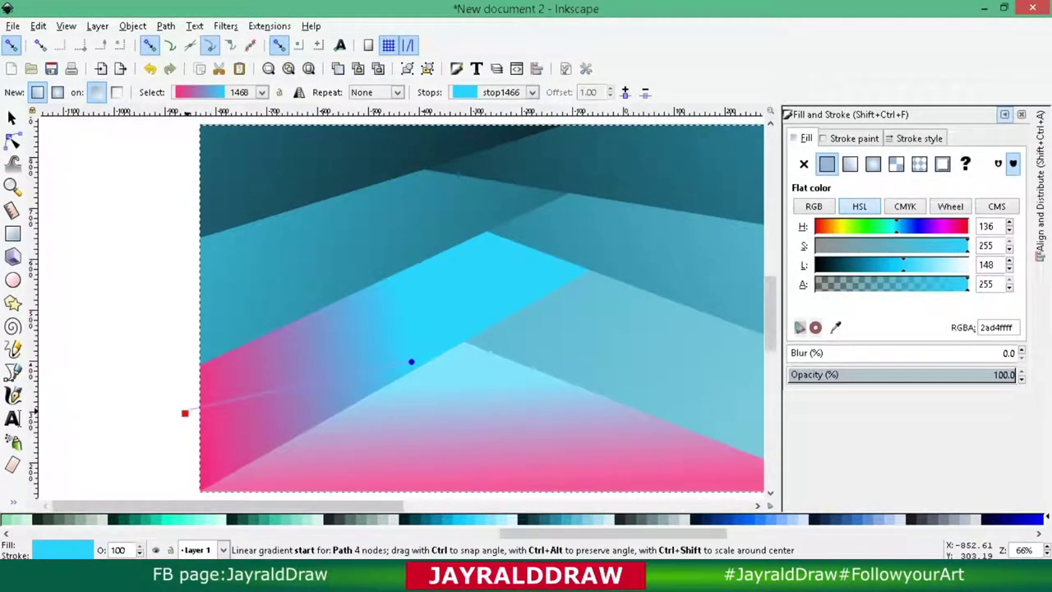
Make the upper bright facet's gradient run from brighter blue to crimson, repositioning its start.
left_click(515, 296)
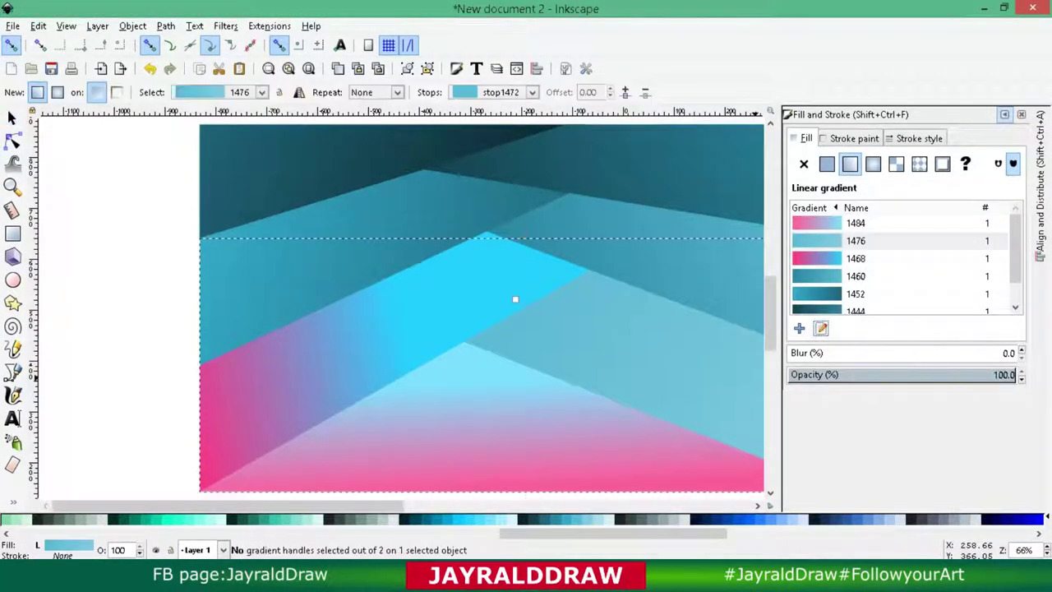
scroll(514, 299, "right", 5)
left_click(660, 437)
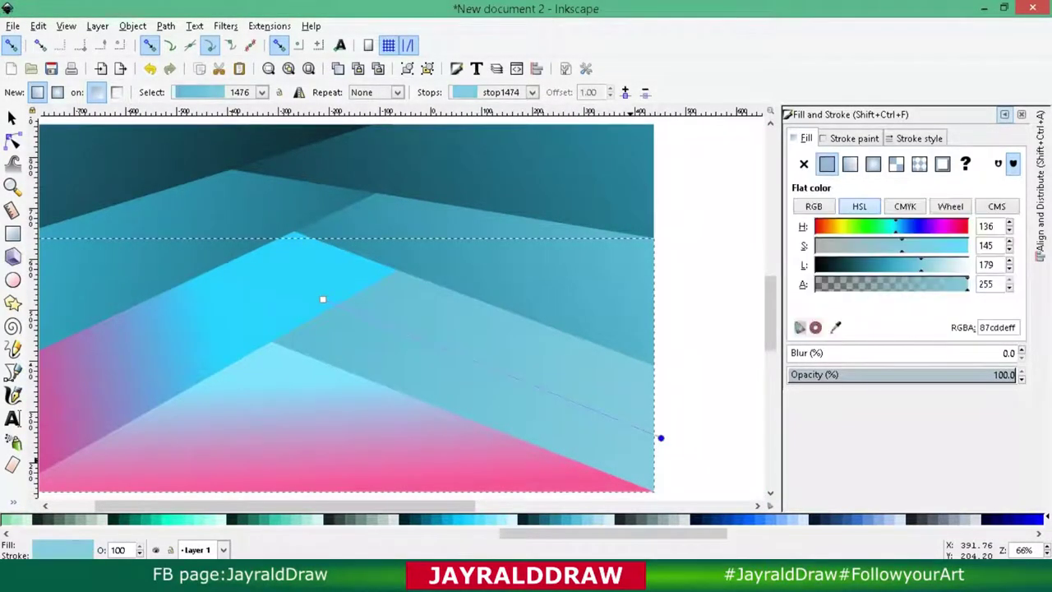
left_click(322, 299)
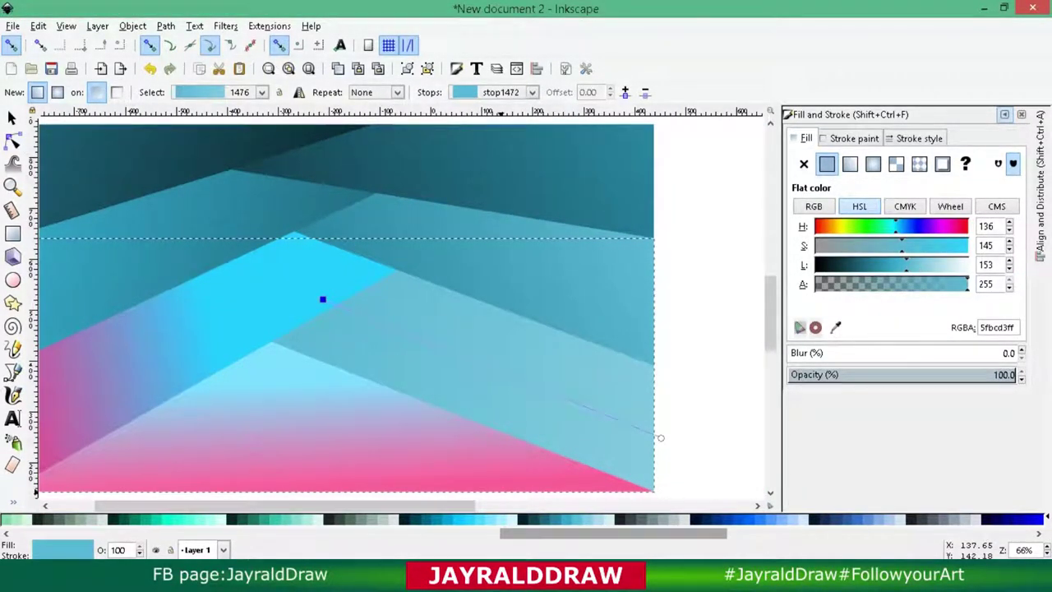
left_click(481, 519)
left_click(660, 438)
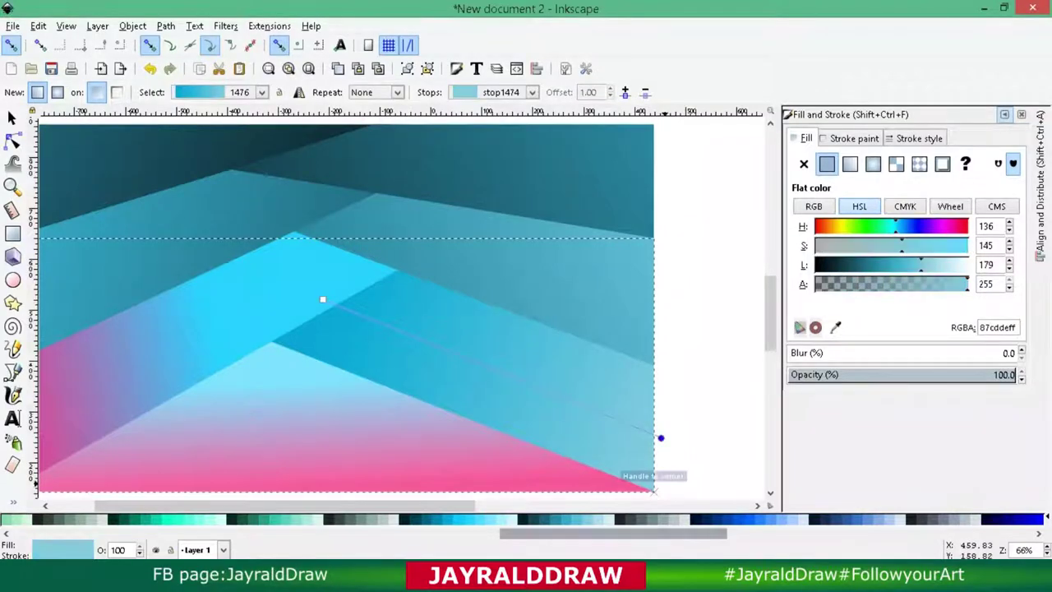
scroll(526, 519, "right", 10)
left_click(854, 518)
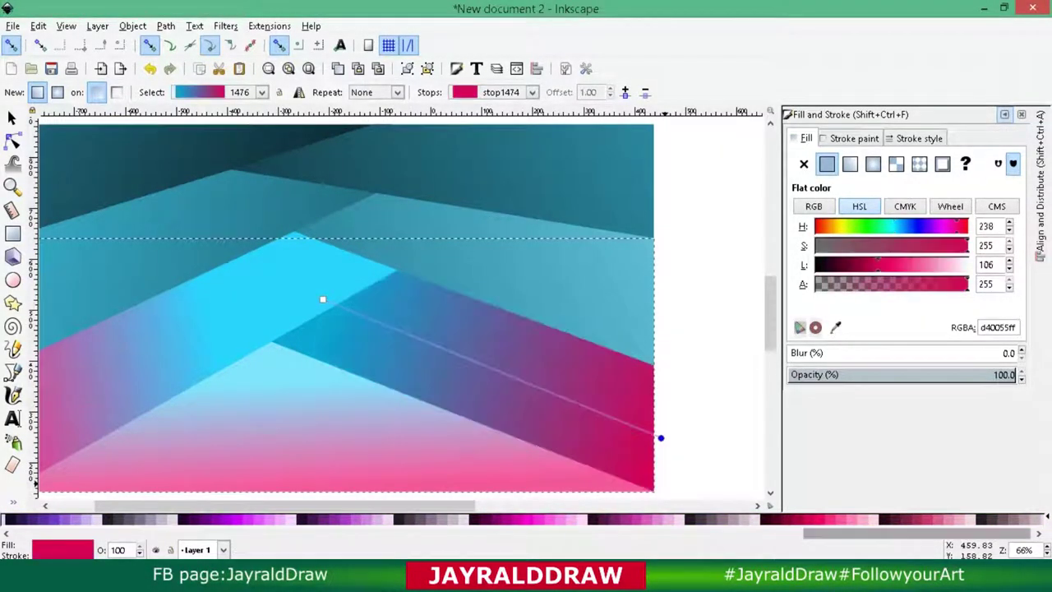
scroll(526, 519, "left", 5)
scroll(526, 518, "left", 5)
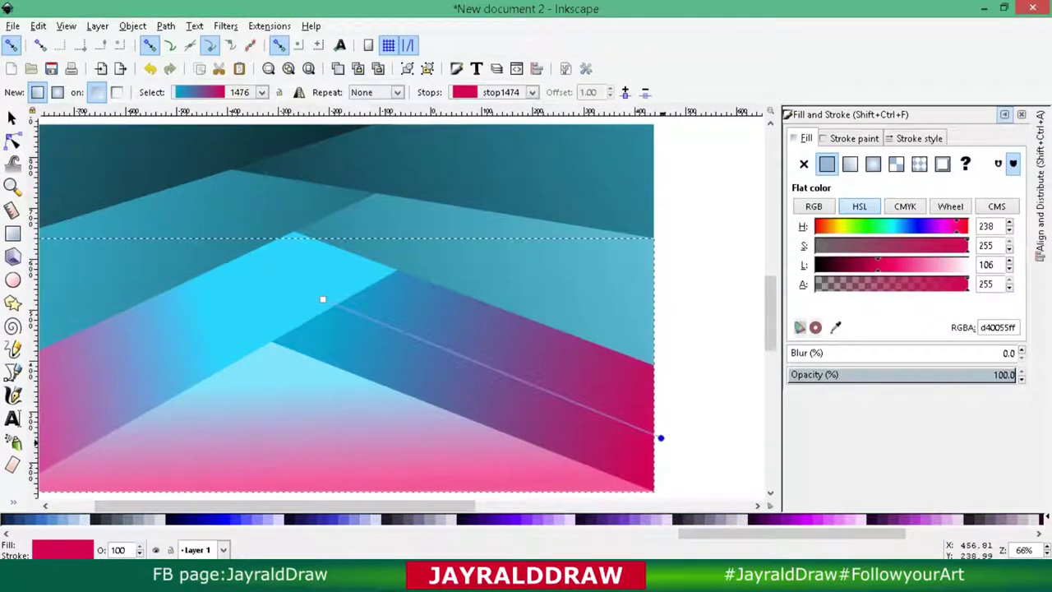
left_click_drag(322, 299, 360, 316)
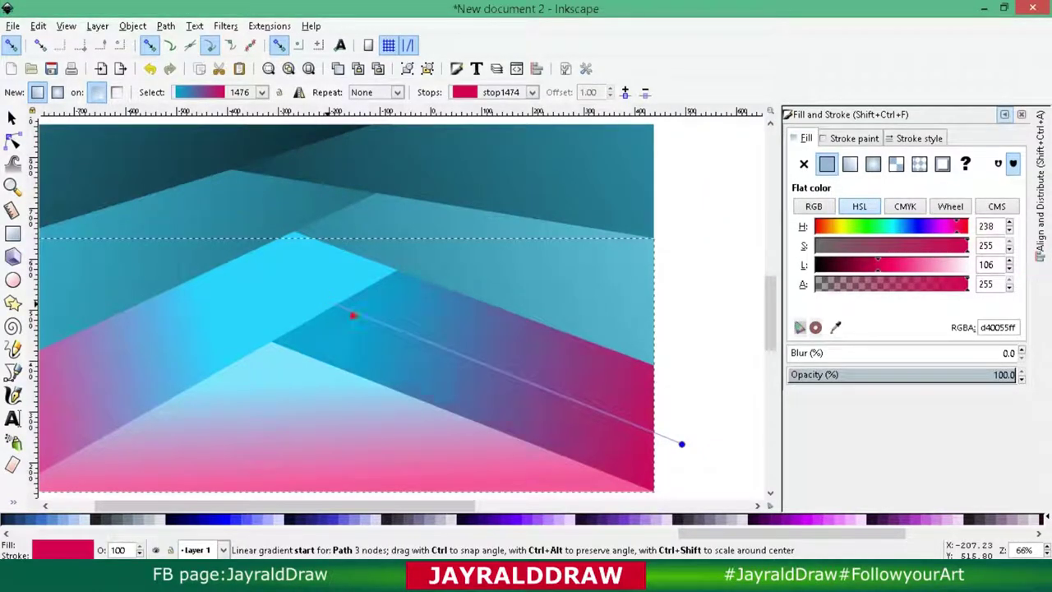
Stretch the upper middle band's gradient from teal #0088AA up high to dark pink-red at its right edge.
left_click(360, 316)
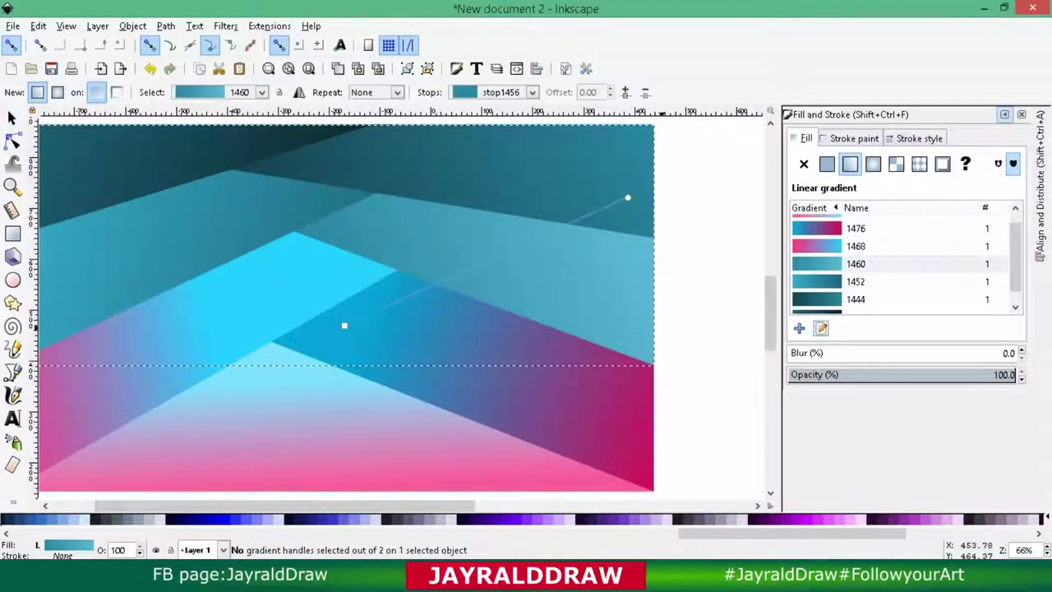
left_click_drag(628, 197, 657, 293)
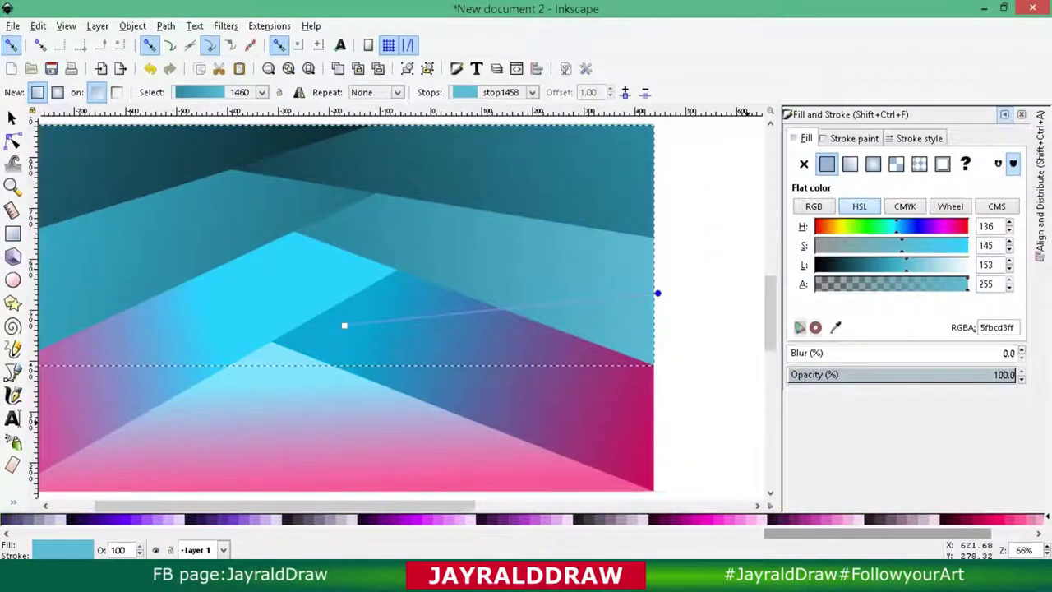
left_click(843, 519)
left_click_drag(345, 325, 344, 284)
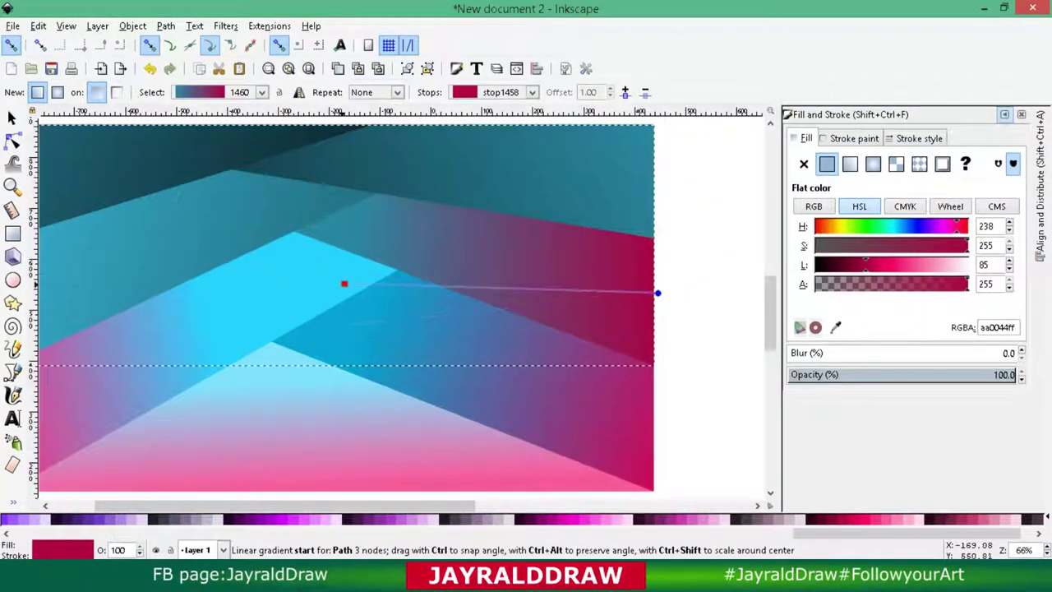
scroll(526, 518, "up", 5)
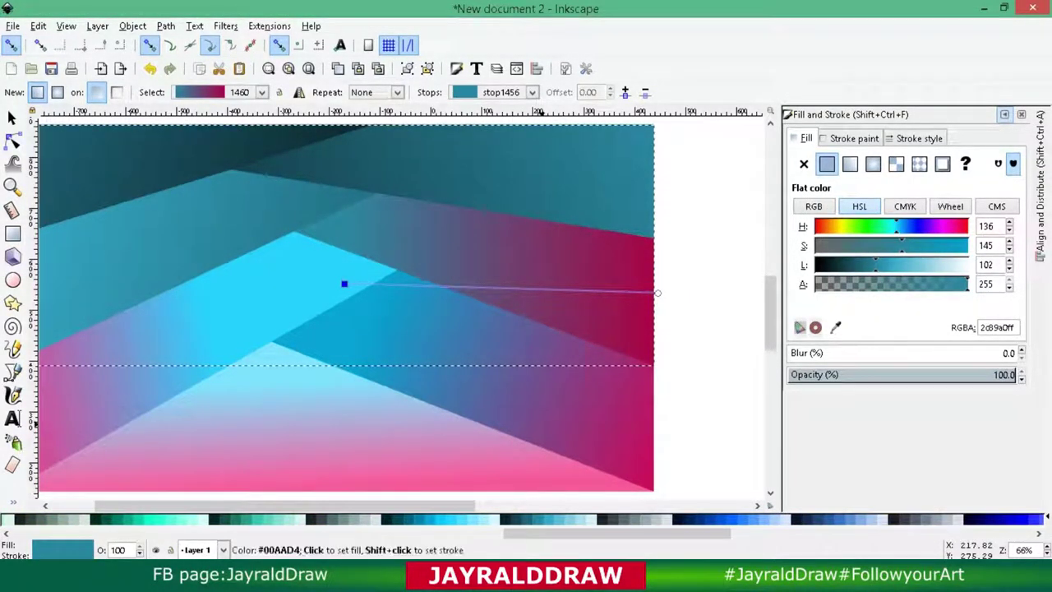
left_click(460, 519)
Shade the left middle facet from crimson #800033 into dark teal #006680 toward the centre.
left_click(13, 118)
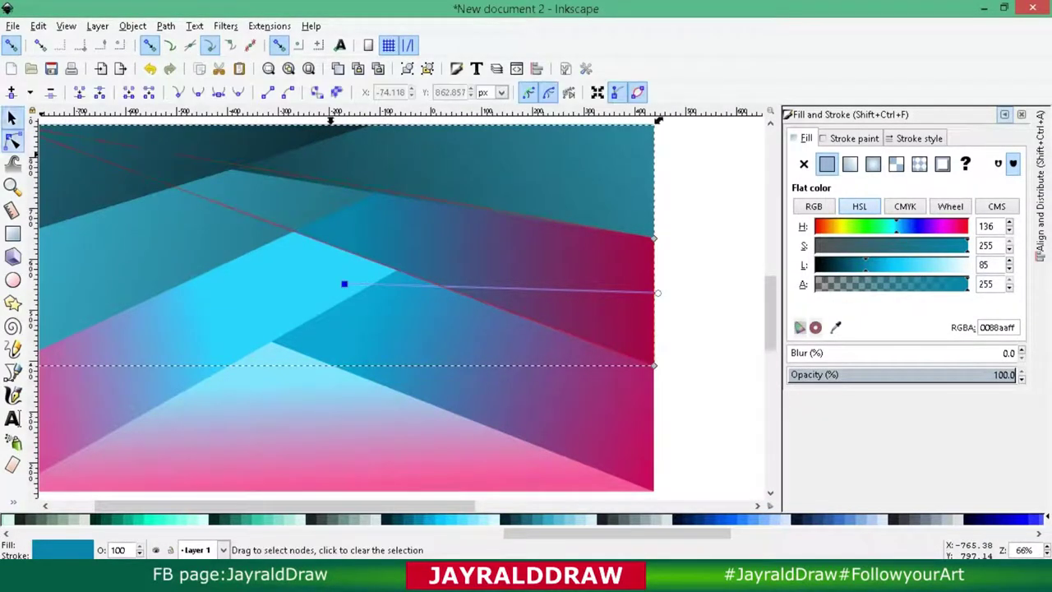
left_click(411, 247)
scroll(394, 308, "left", 3)
key("g")
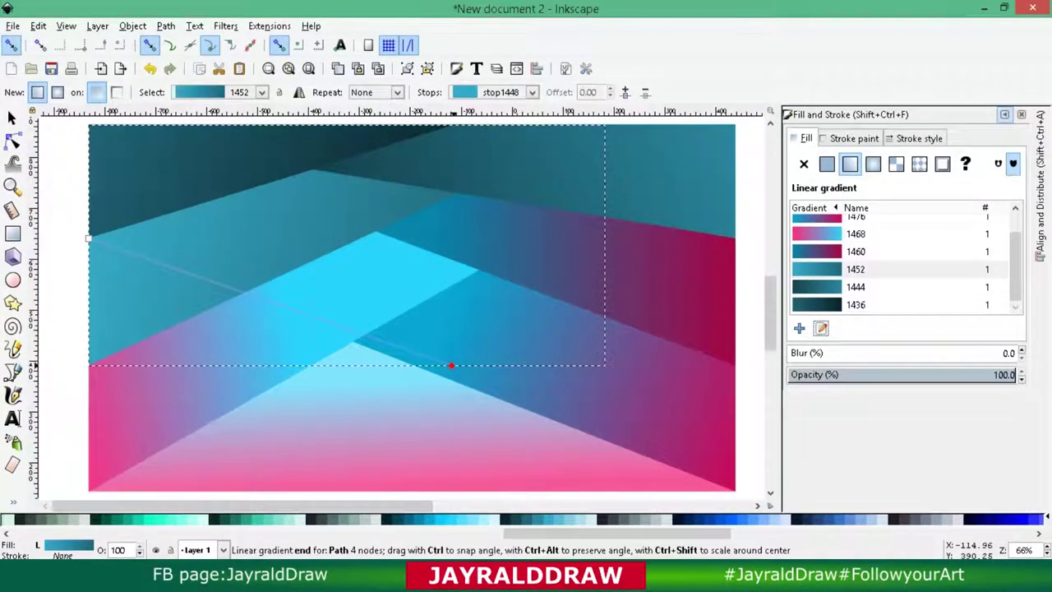
left_click_drag(452, 364, 394, 274)
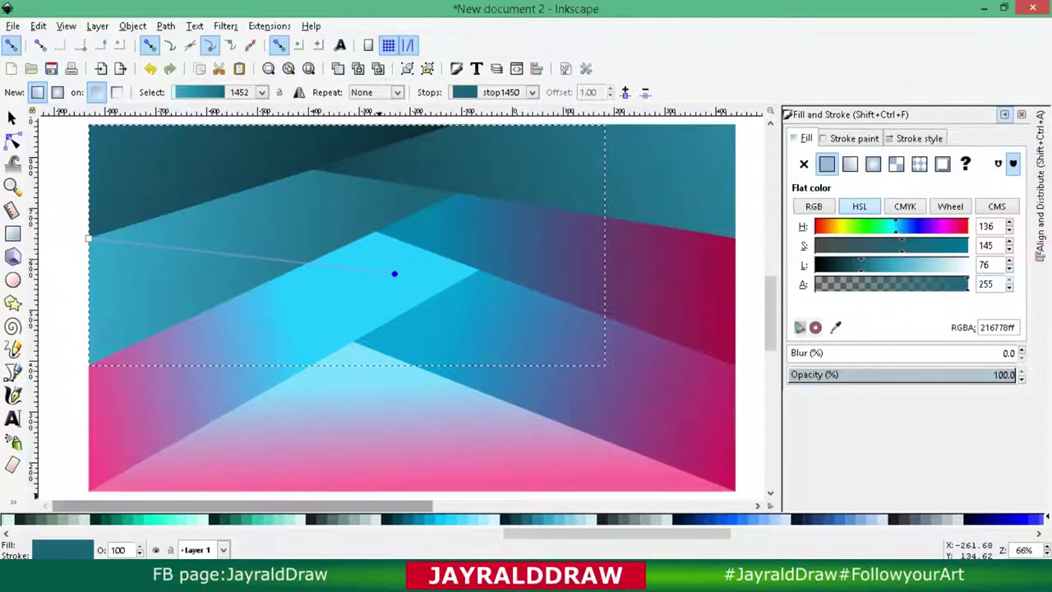
left_click(479, 518)
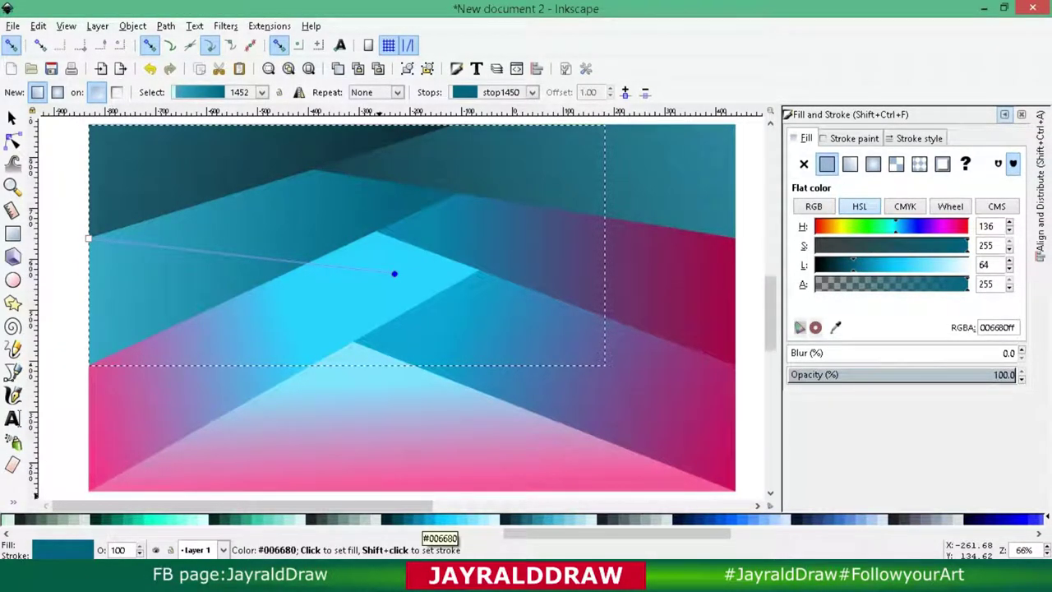
scroll(440, 519, "down", 3)
key("Tab")
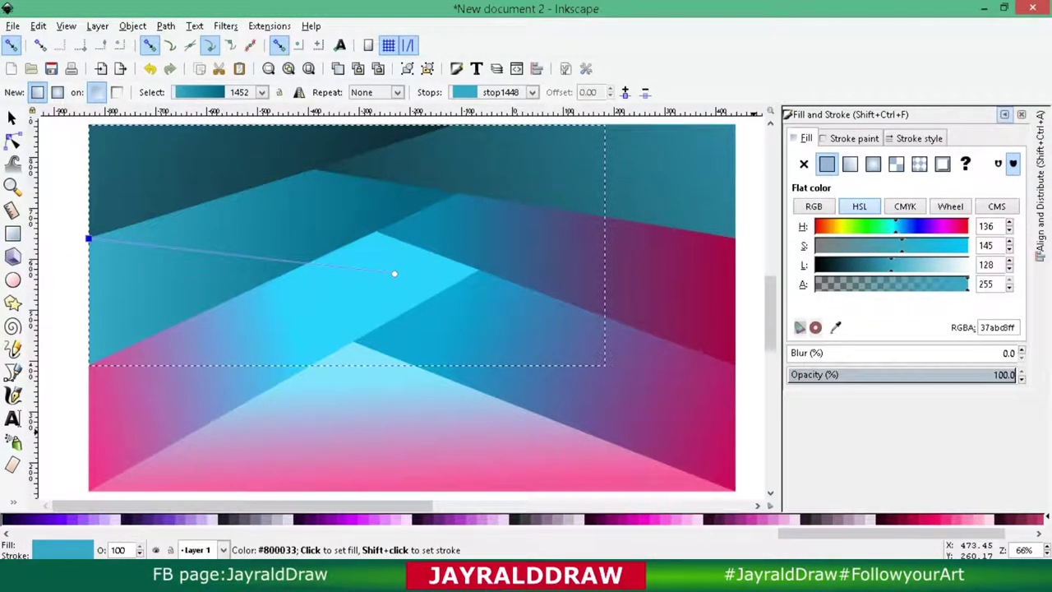
left_click(855, 519)
scroll(382, 337, "up", 2)
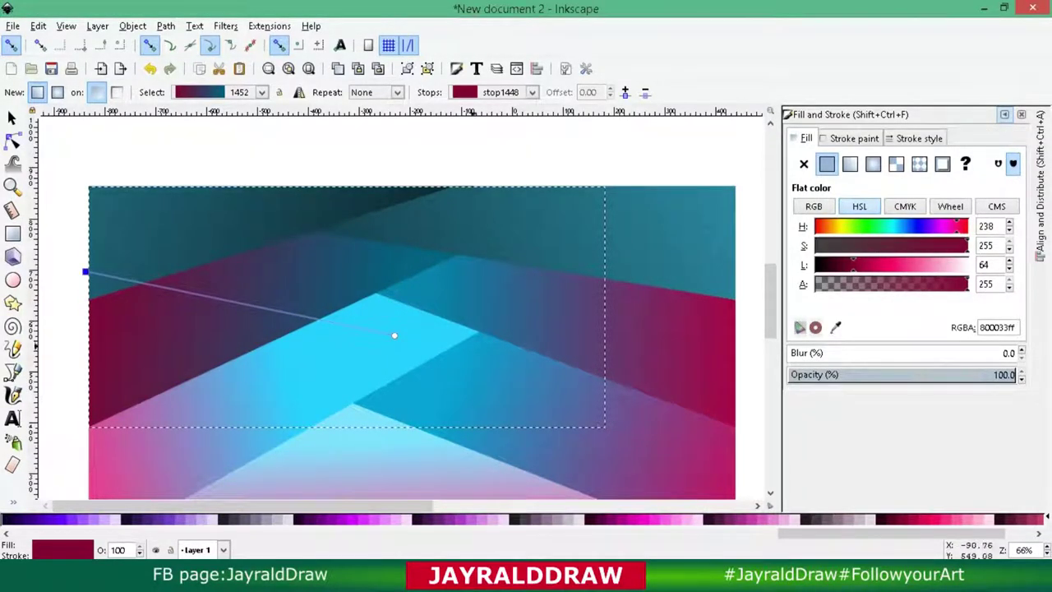
left_click_drag(394, 336, 362, 343)
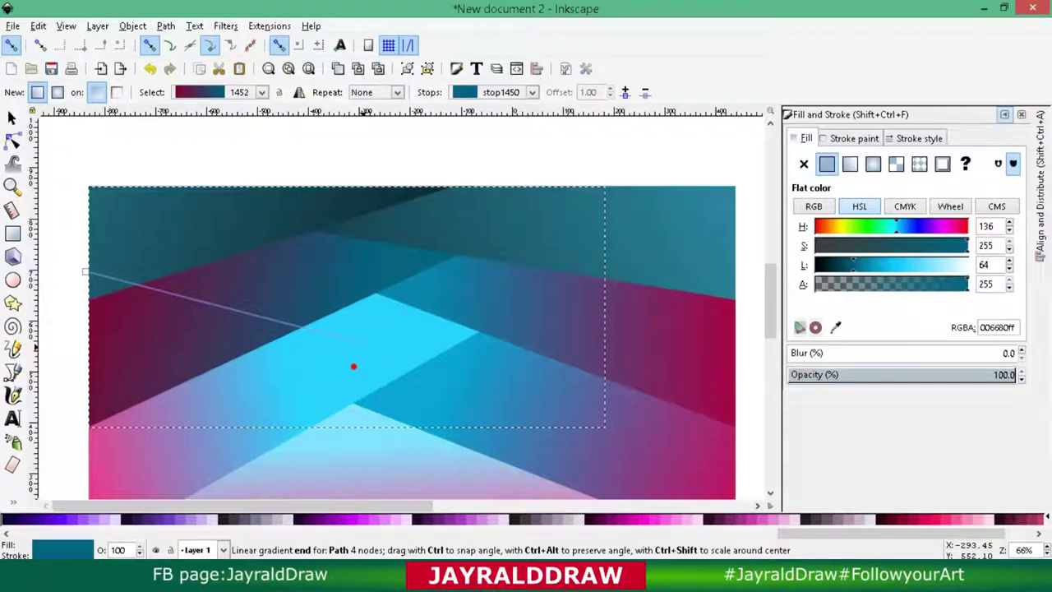
left_click(85, 270)
Shade the top band from dark teal #004455 into maroon, pulling the end in from the top-right corner.
left_click(12, 117)
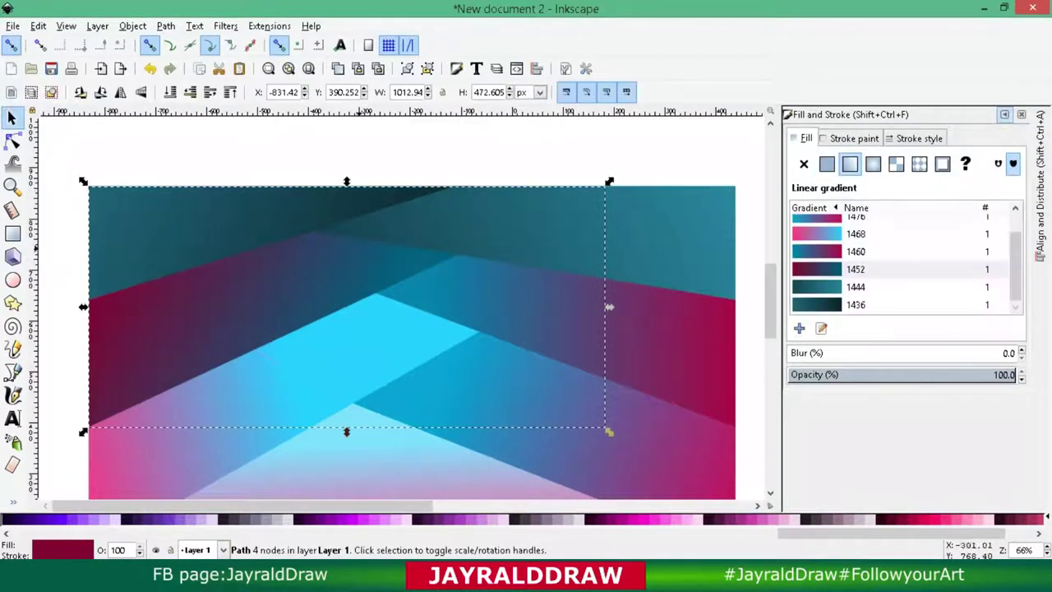
left_click(460, 247)
key("g")
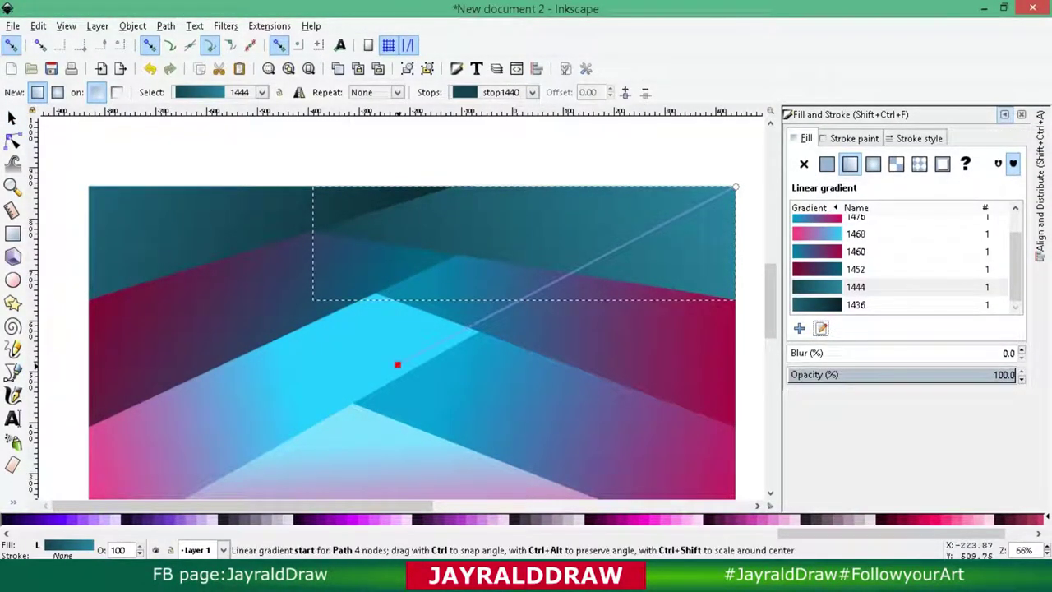
left_click(397, 364)
left_click(736, 188)
left_click(622, 519)
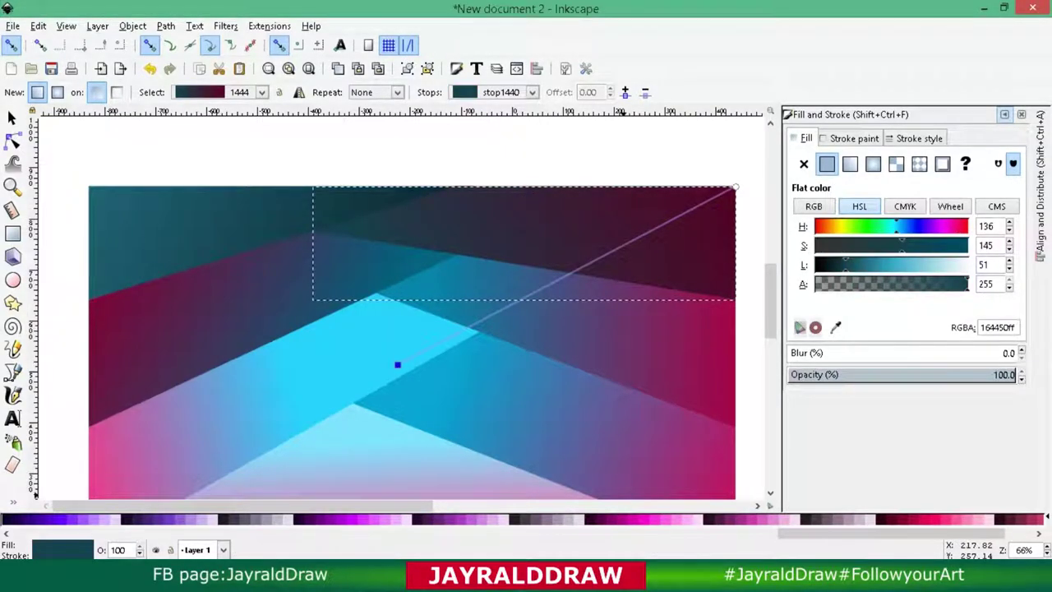
scroll(493, 519, "up", 3)
scroll(493, 519, "up", 3)
scroll(493, 519, "up", 2)
left_click(493, 518)
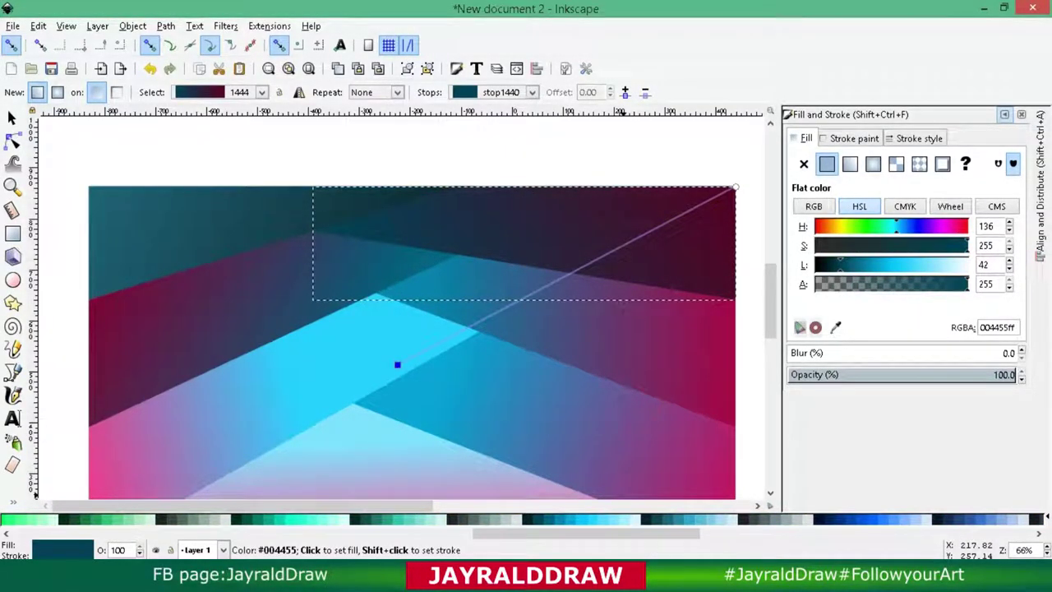
left_click_drag(397, 364, 438, 341)
left_click_drag(736, 188, 672, 177)
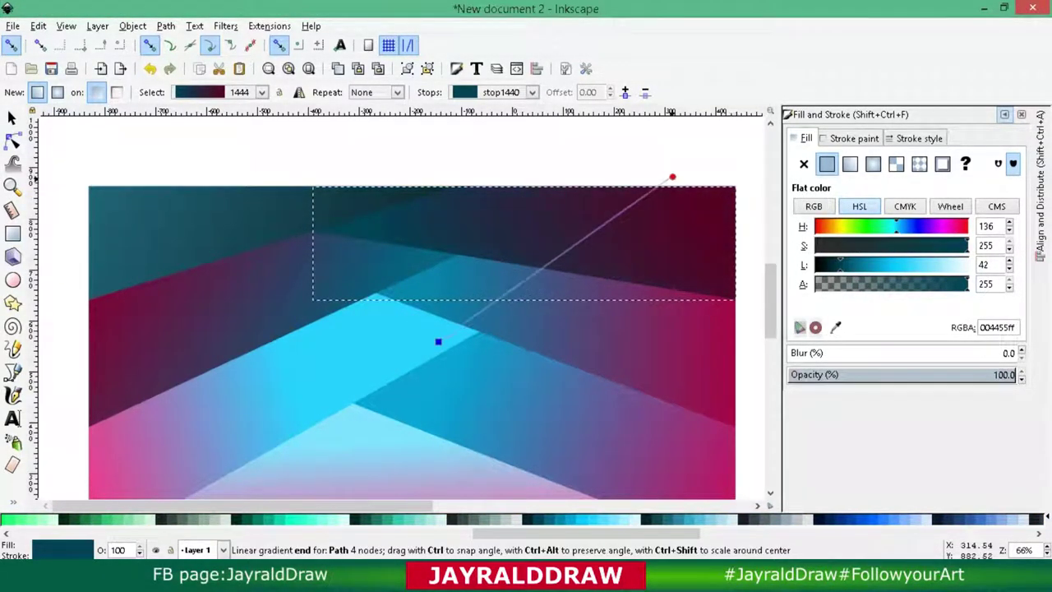
Run the top-left facet's gradient from deep maroon at the corner into near-black teal.
key("s")
left_click(115, 205)
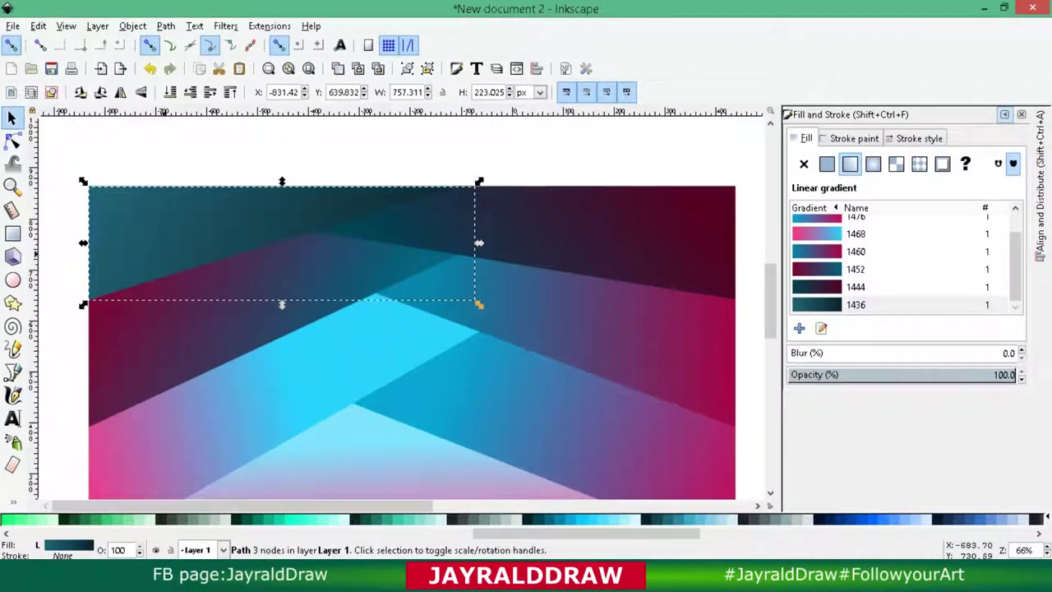
key("g")
left_click(412, 354)
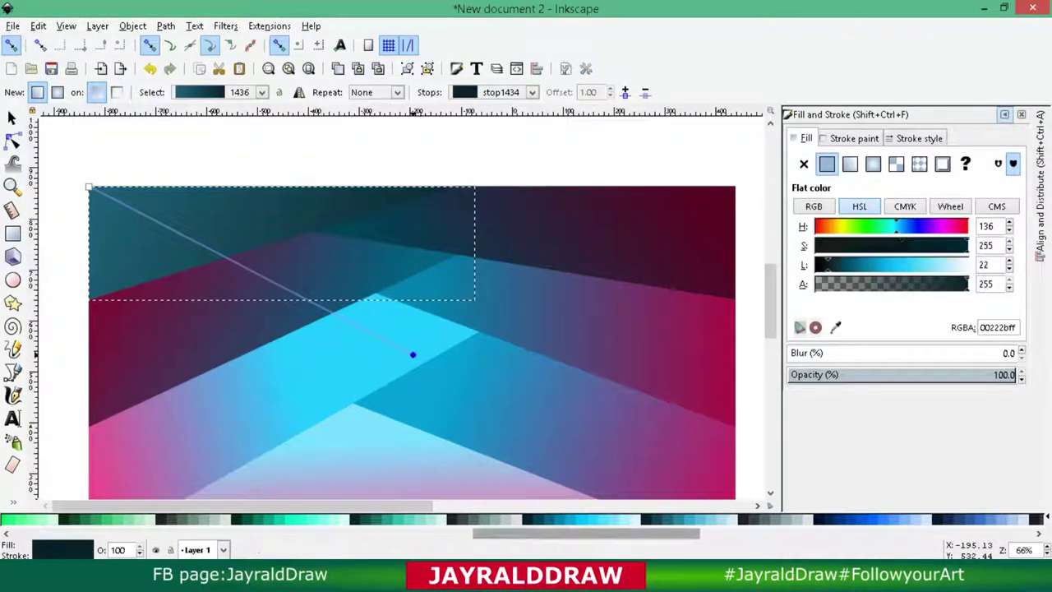
left_click_drag(90, 187, 104, 167)
mouse_move(413, 354)
left_mouse_down()
mouse_move(314, 284)
mouse_move(319, 320)
left_mouse_up()
left_click(105, 168)
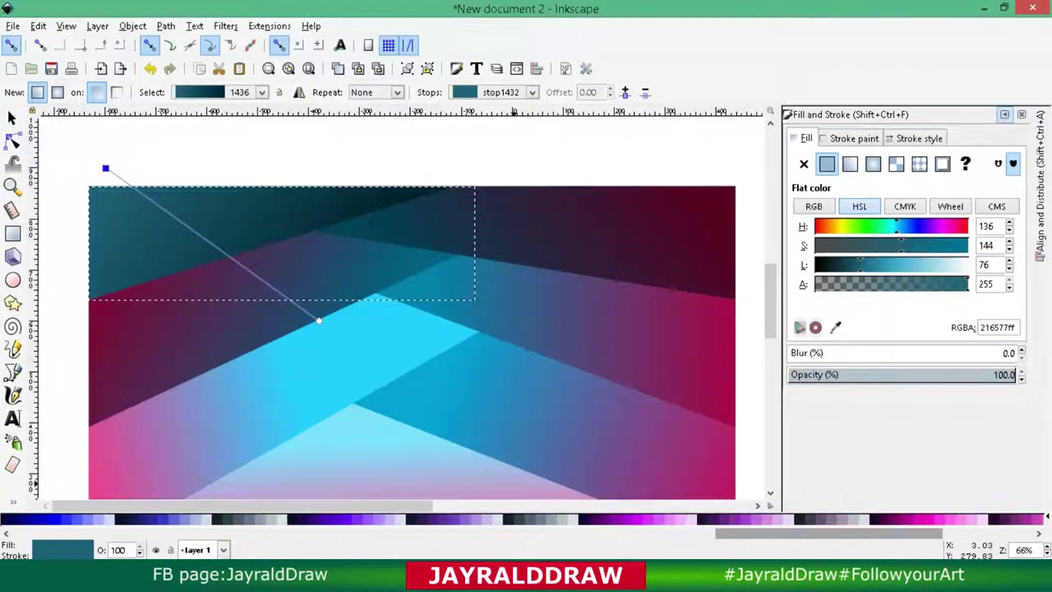
scroll(822, 519, "down", 5)
left_click(583, 519)
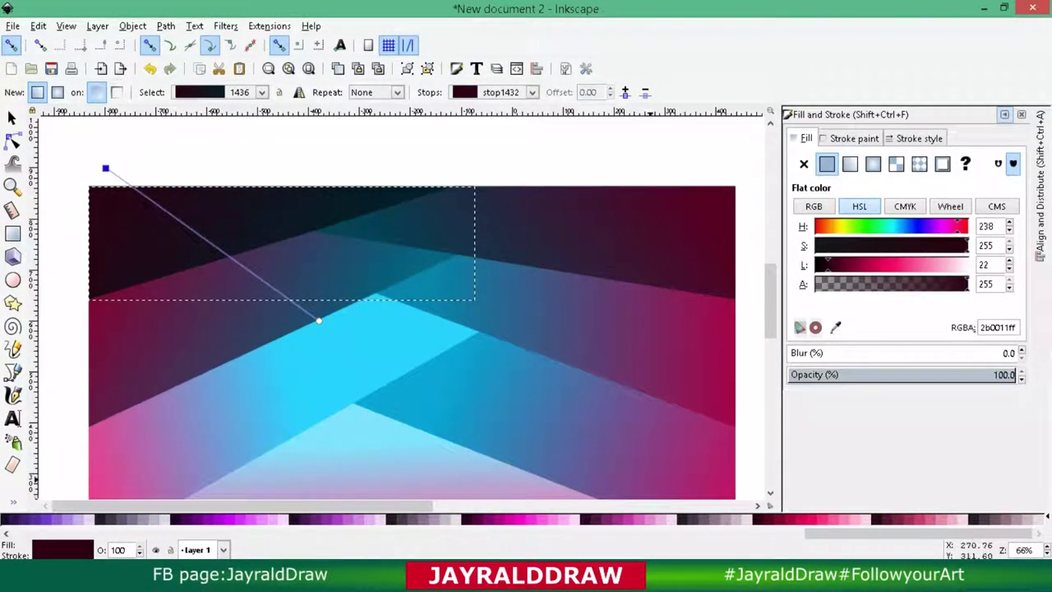
left_click(594, 519)
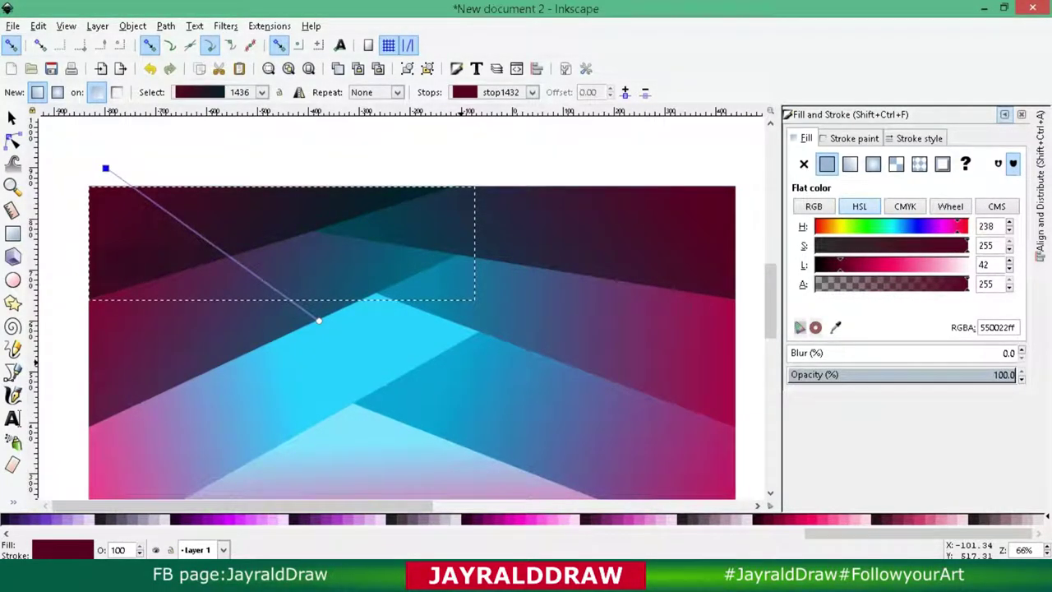
left_click_drag(105, 168, 114, 189)
mouse_move(319, 321)
left_mouse_down()
mouse_move(305, 272)
mouse_move(247, 241)
mouse_move(296, 242)
left_mouse_up()
left_click(113, 189)
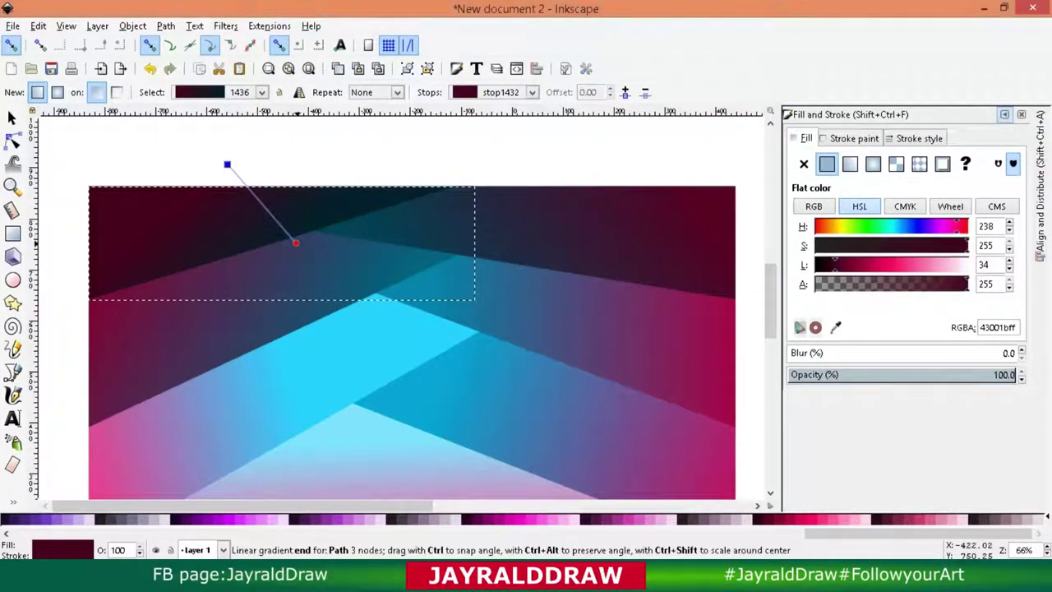
left_click(328, 370)
key("Escape")
Give the background group a radial gradient fill.
key("s")
key("Tab")
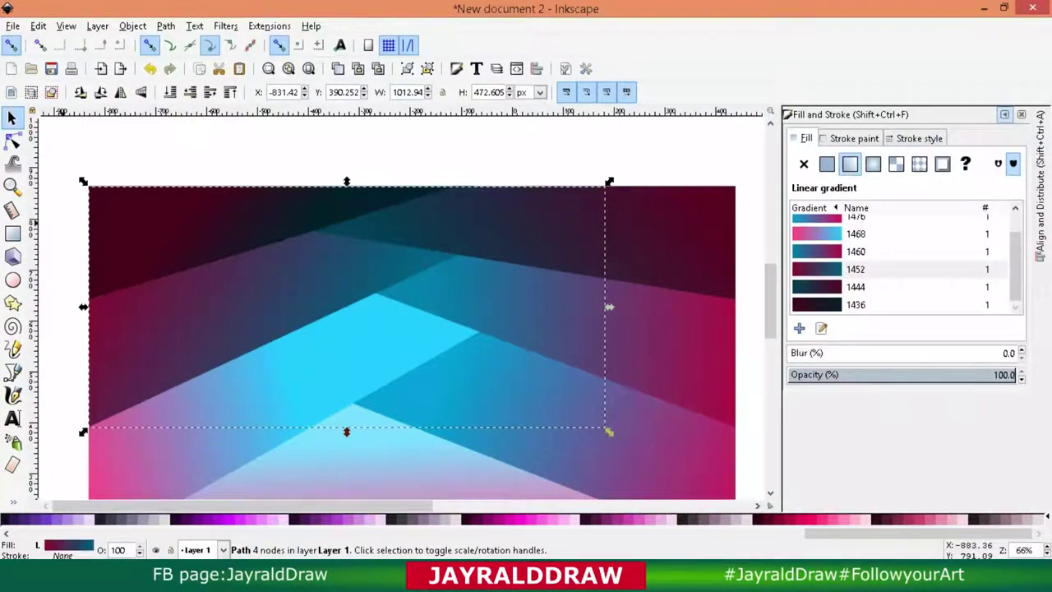
key("Escape")
key("z")
key("s")
key("ctrl+a")
scroll(394, 313, "down", 2)
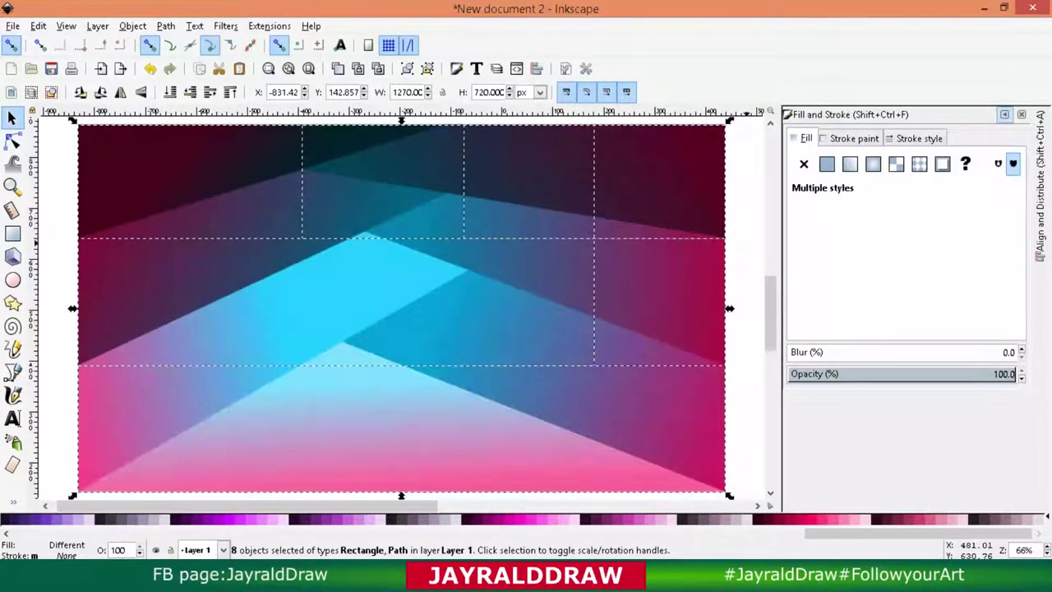
key("Escape")
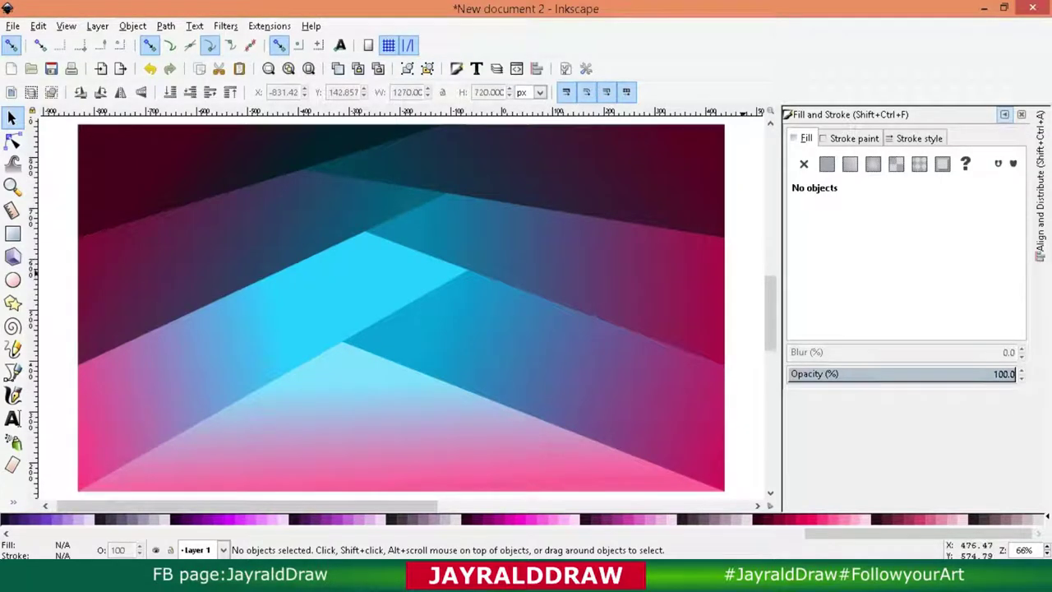
left_click(1004, 115)
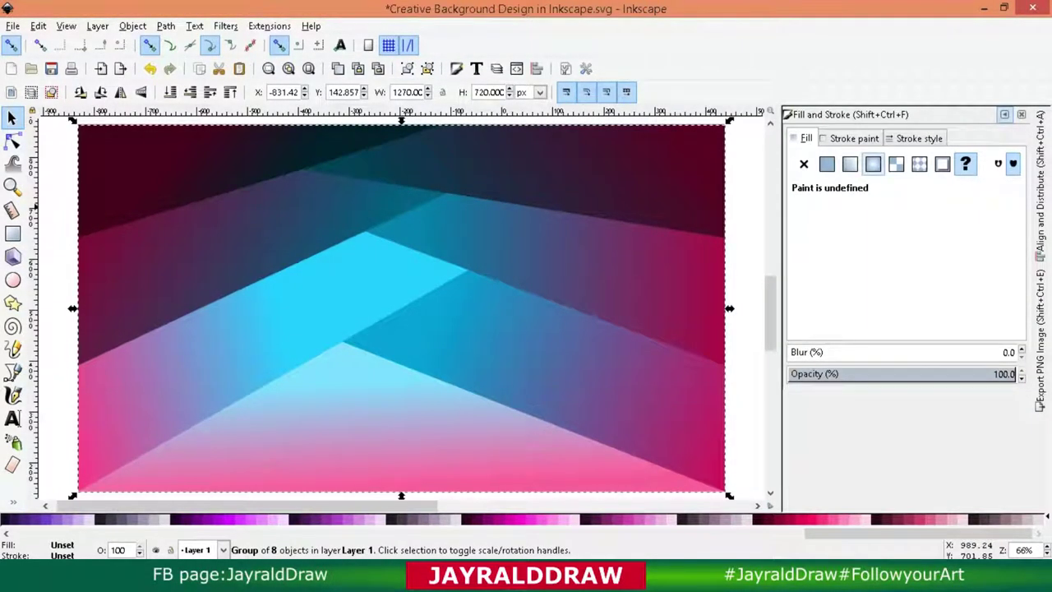
left_click(873, 164)
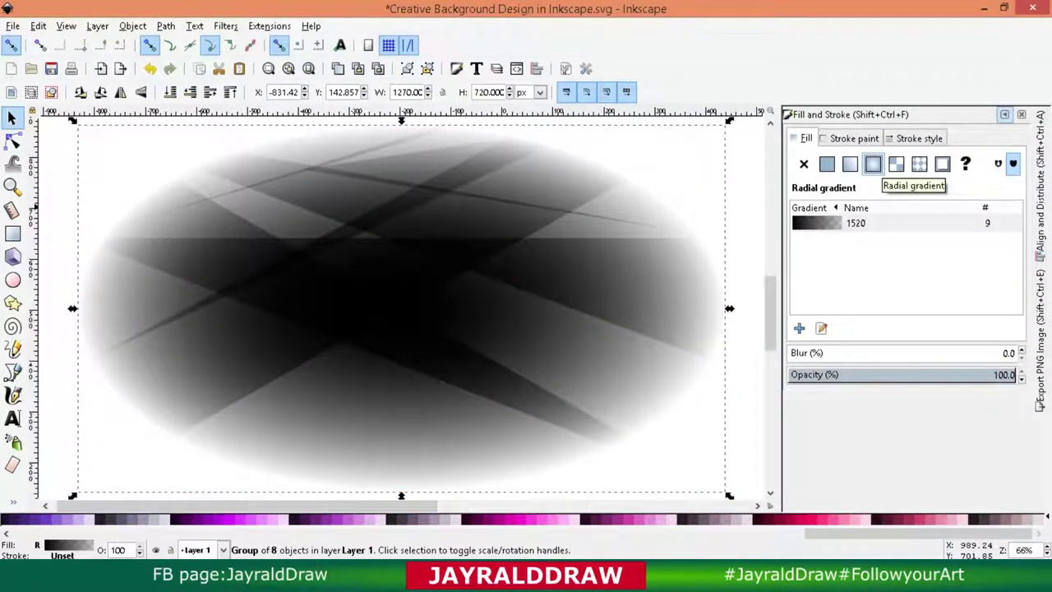
Colour the radial gradient magenta at the centre and cyan #00AAD4 at the edge, widening its radius.
left_click(821, 328)
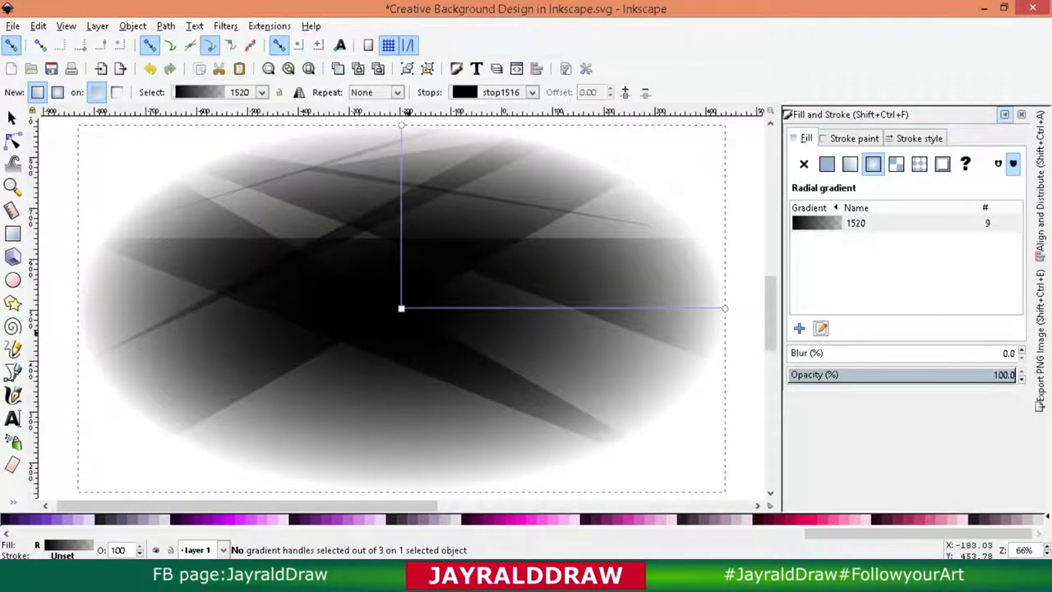
left_click(401, 308)
left_click(230, 518)
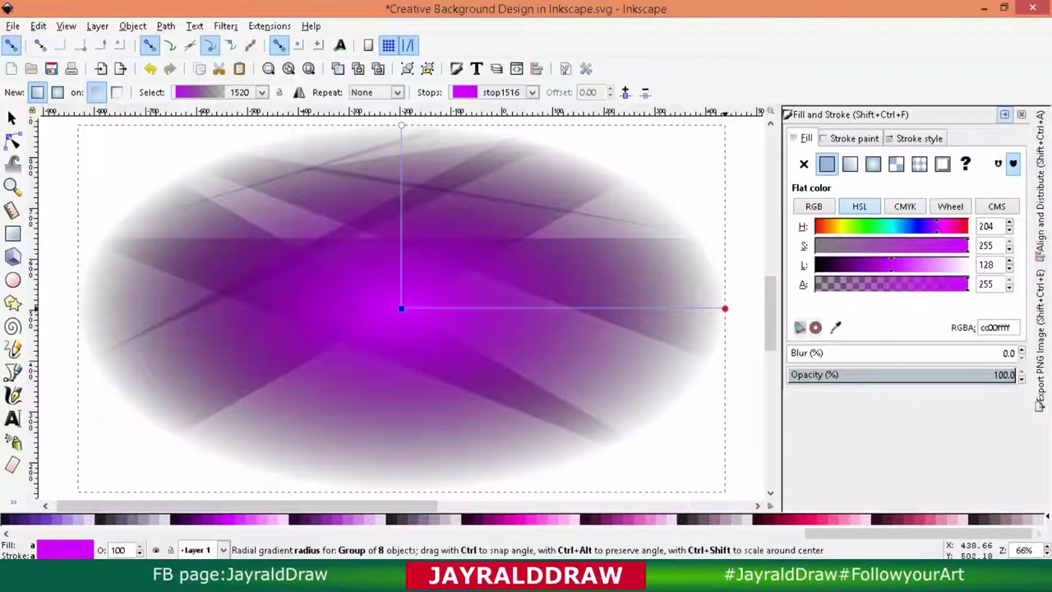
left_click(724, 308)
scroll(543, 519, "up", 3)
left_click(49, 518)
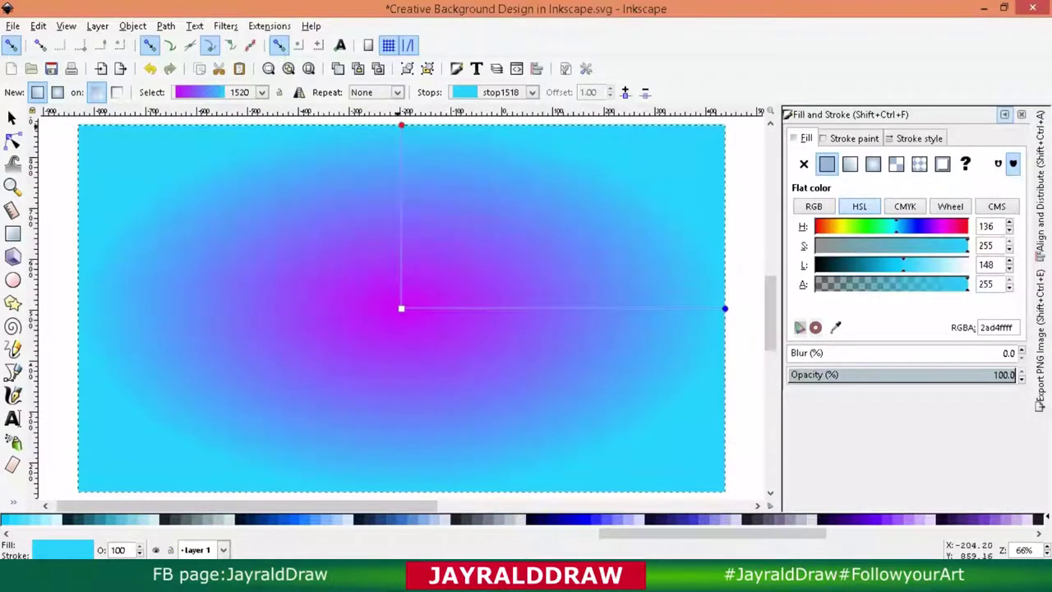
scroll(49, 519, "up", 2)
left_click(59, 519)
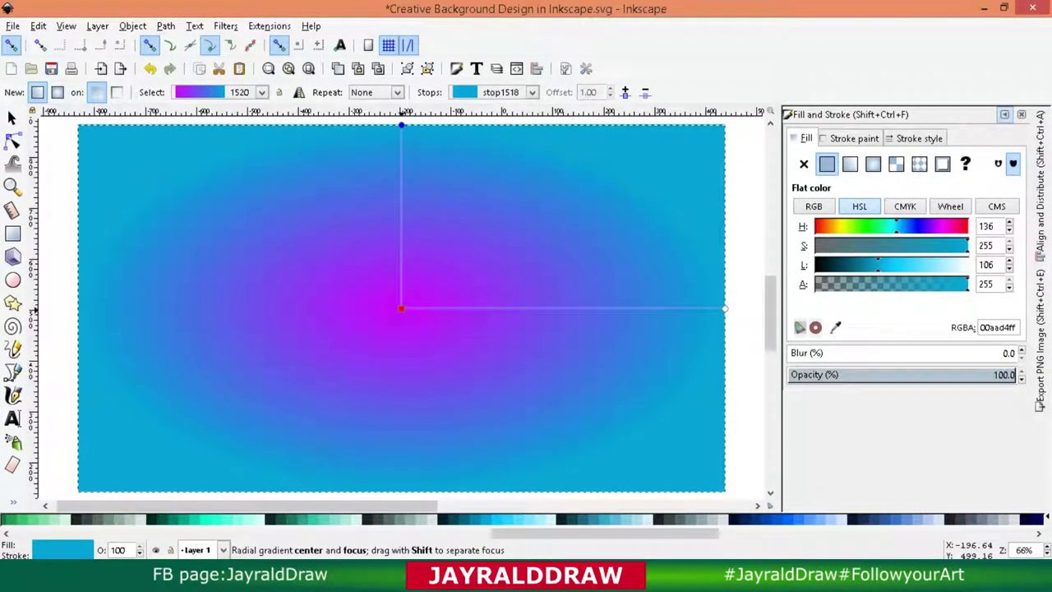
left_click(401, 308)
left_click_drag(693, 310, 765, 315)
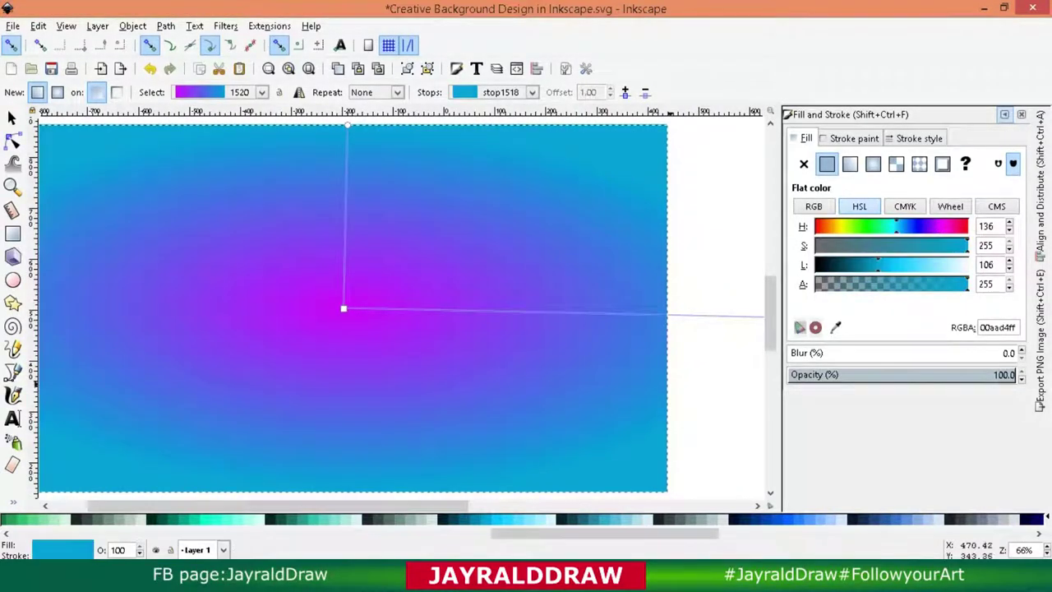
key("s")
key("F12")
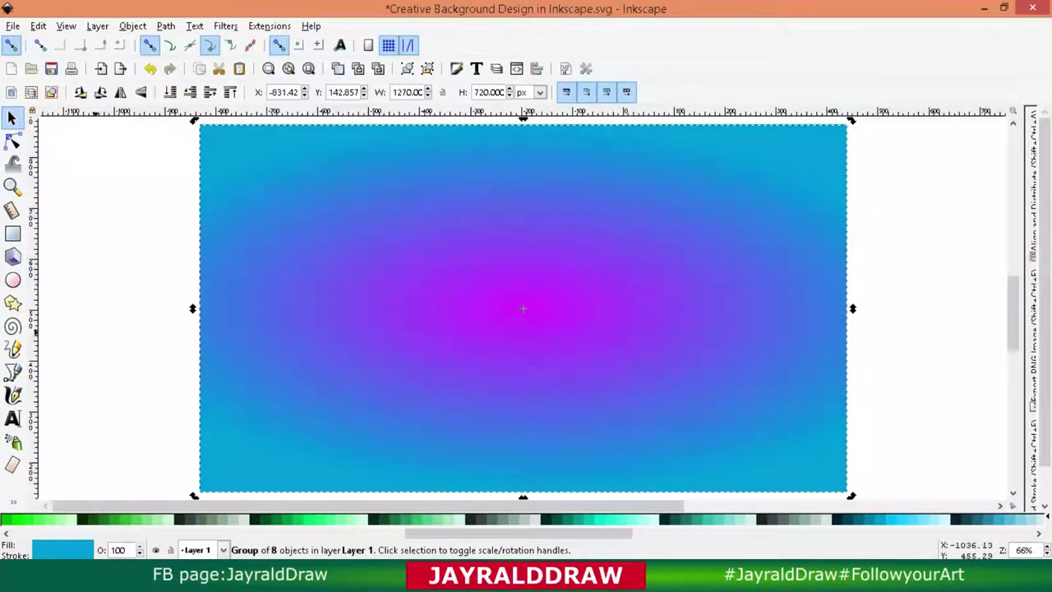
Show the guides and shift the stray vertical guide slightly right.
key("Escape")
key("b")
key("s")
key("shift+backslash")
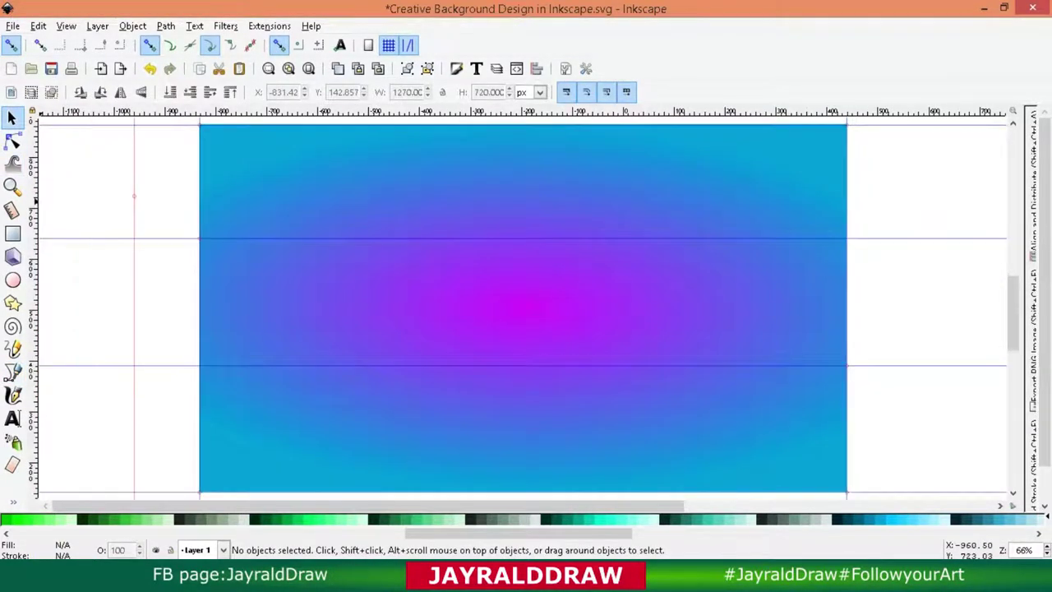
key("shift+backslash")
key("shift+backslash")
left_click_drag(132, 259, 152, 259)
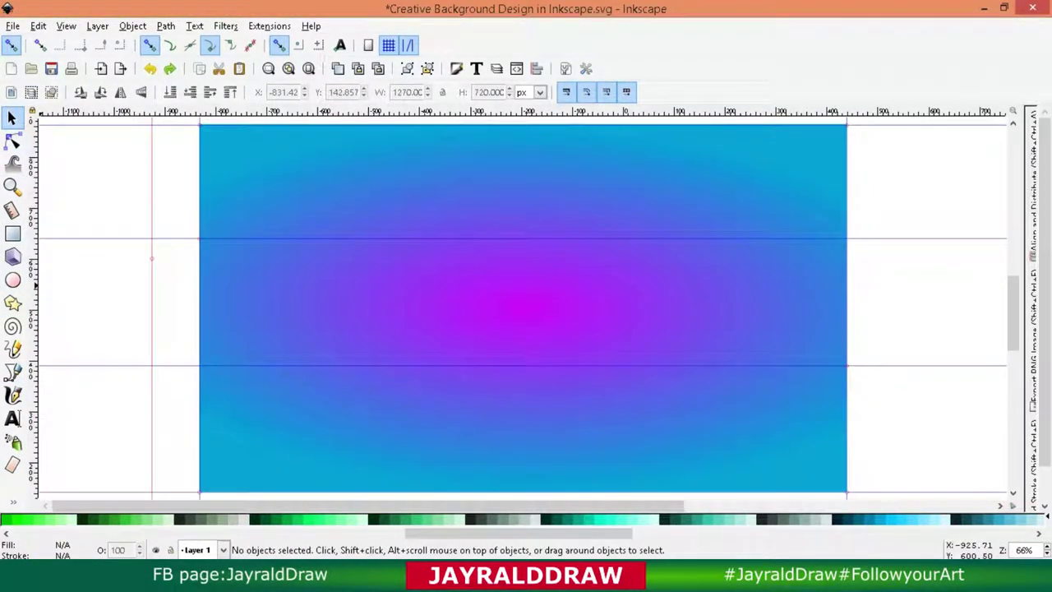
Add a new vertical guide through the page's horizontal centre.
left_click_drag(34, 261, 489, 123)
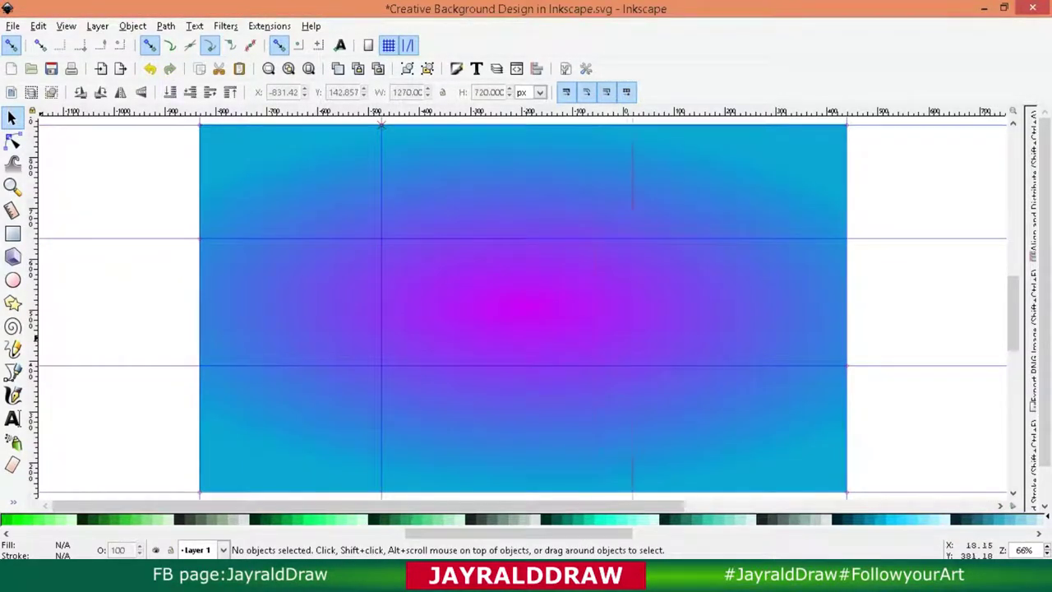
left_click_drag(594, 366, 633, 365)
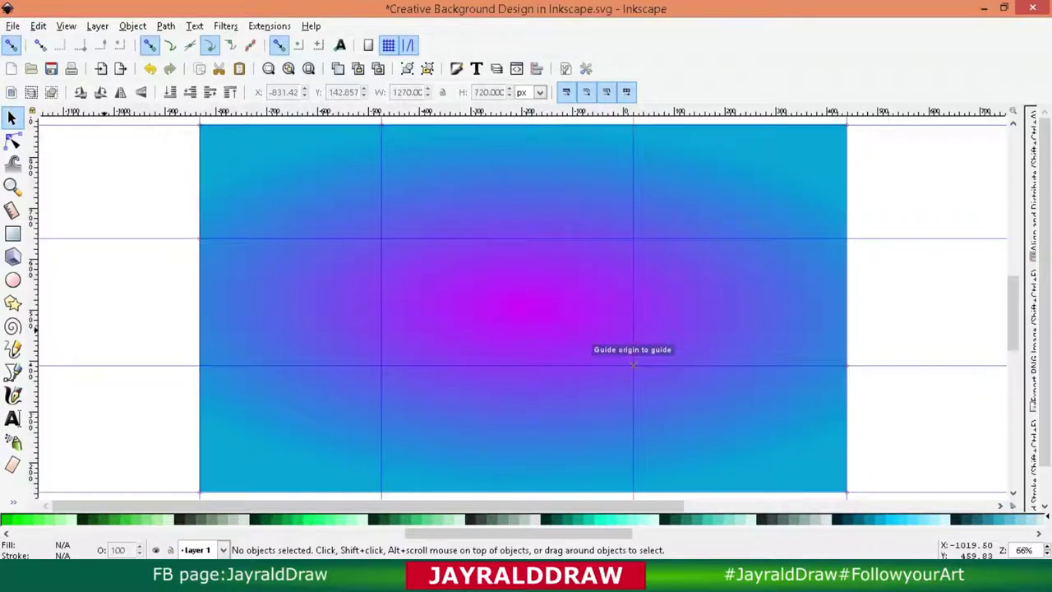
key("b")
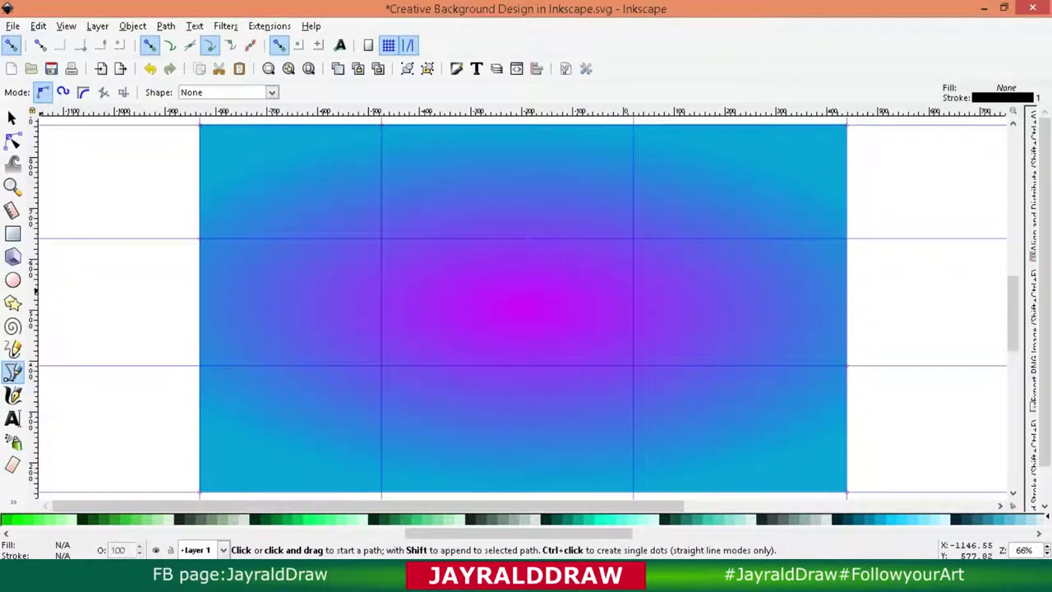
key("s")
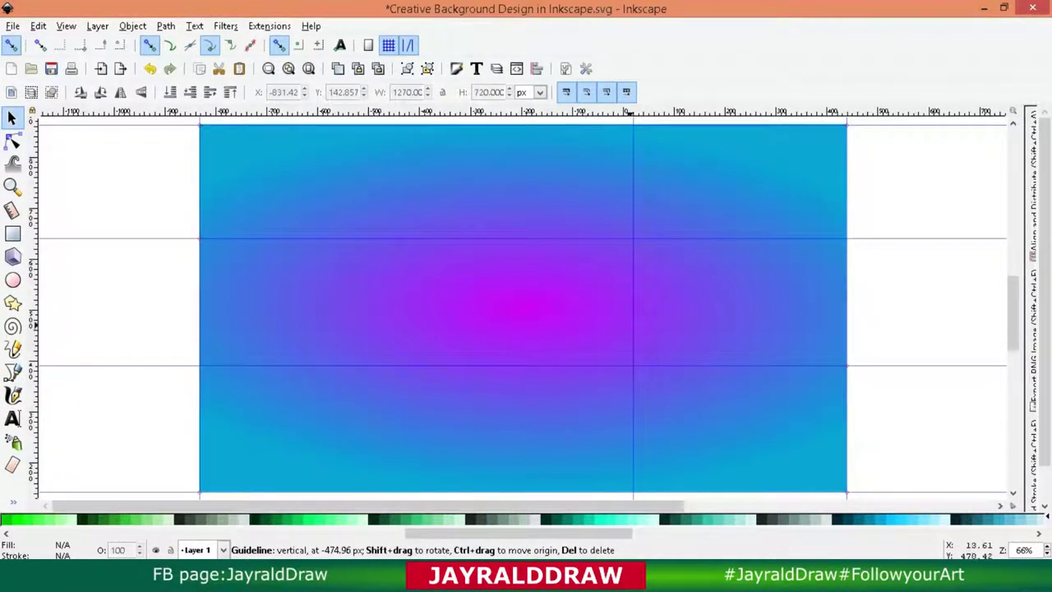
left_click_drag(632, 320, 526, 321)
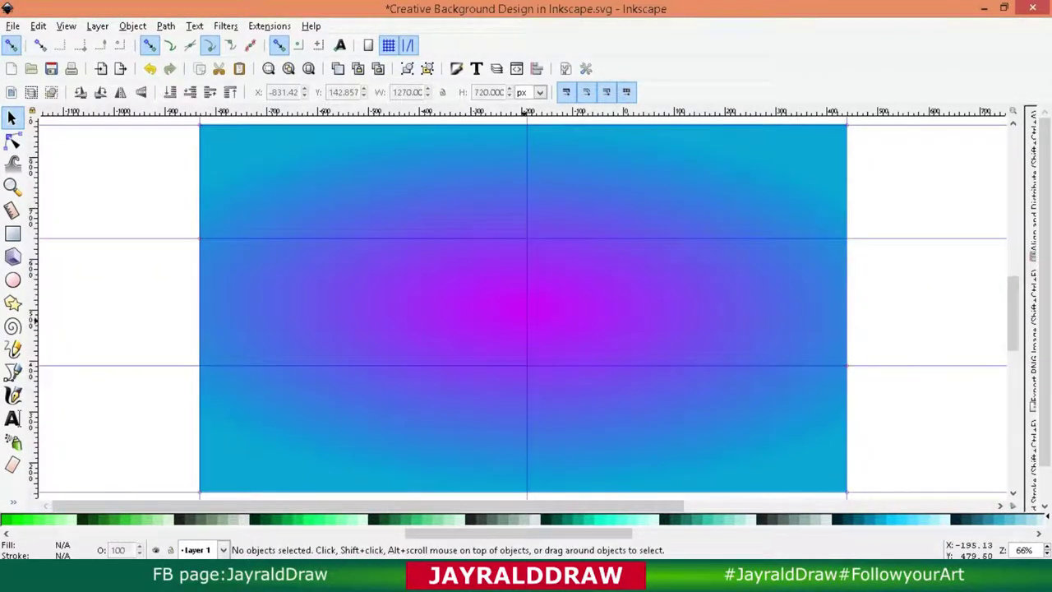
Draw a triangle from the top-left corner to the page centre and top-centre, filled with picked purple.
key("b")
left_click(199, 125)
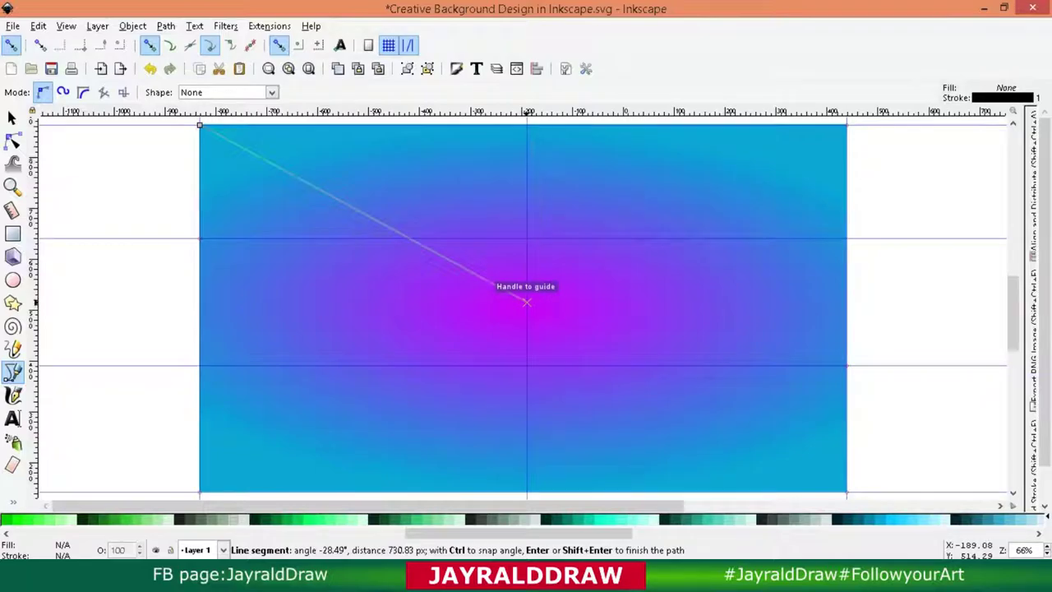
left_click(526, 302)
left_click(526, 125)
left_click(199, 125)
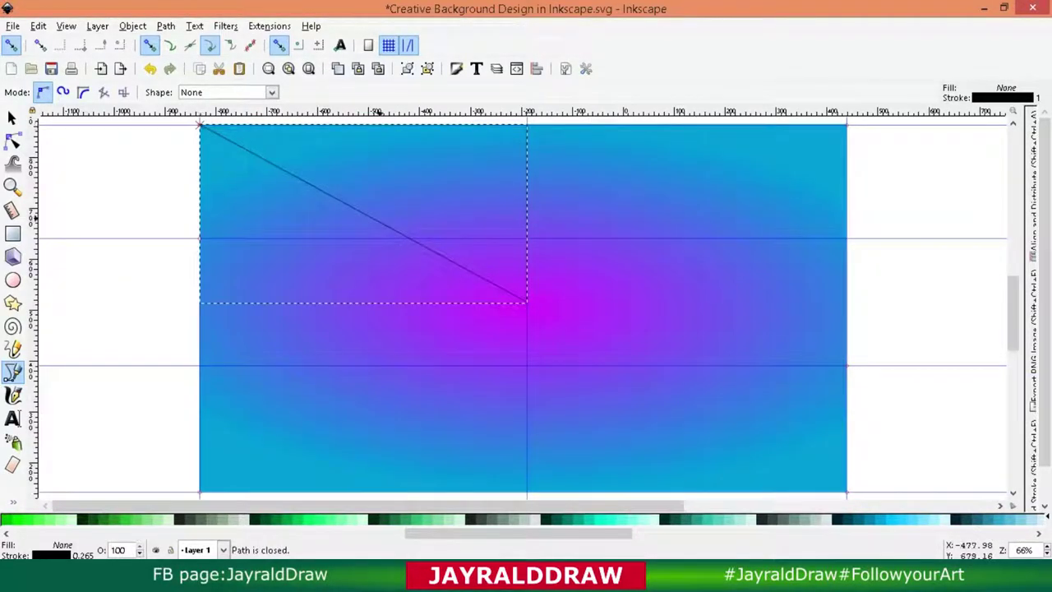
key("F7")
left_click(411, 197)
Draw a triangle from the centre to the top-right corner and top-centre, filled with picked blue.
key("b")
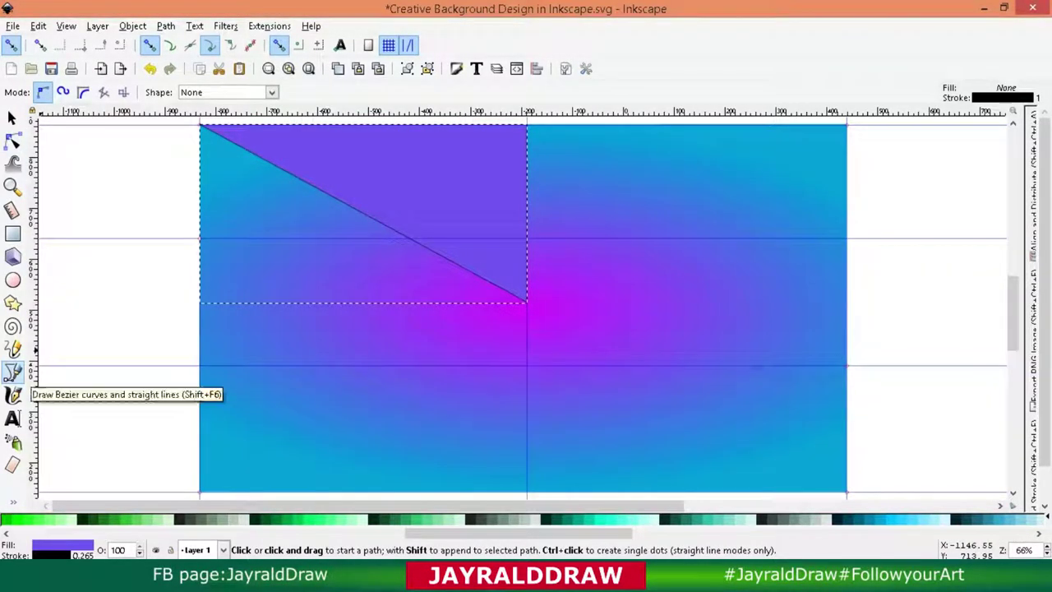
left_click(526, 303)
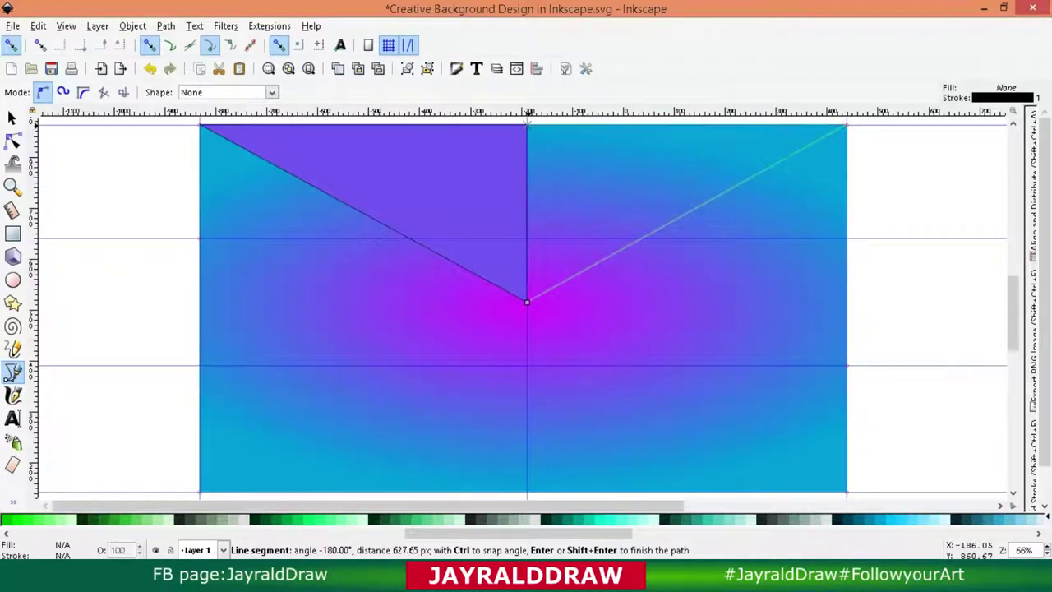
left_click(847, 125)
left_click(526, 125)
left_click(526, 302)
key("F7")
left_click(575, 247)
Draw a blue triangle from the left-edge lower guide to the top-centre and lower it one step.
key("b")
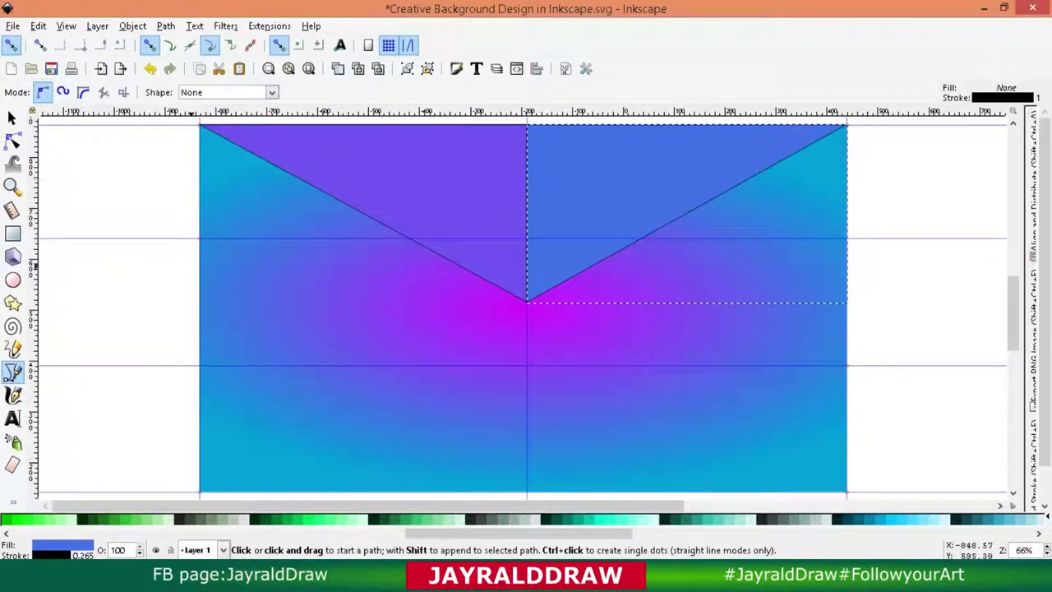
left_click(199, 364)
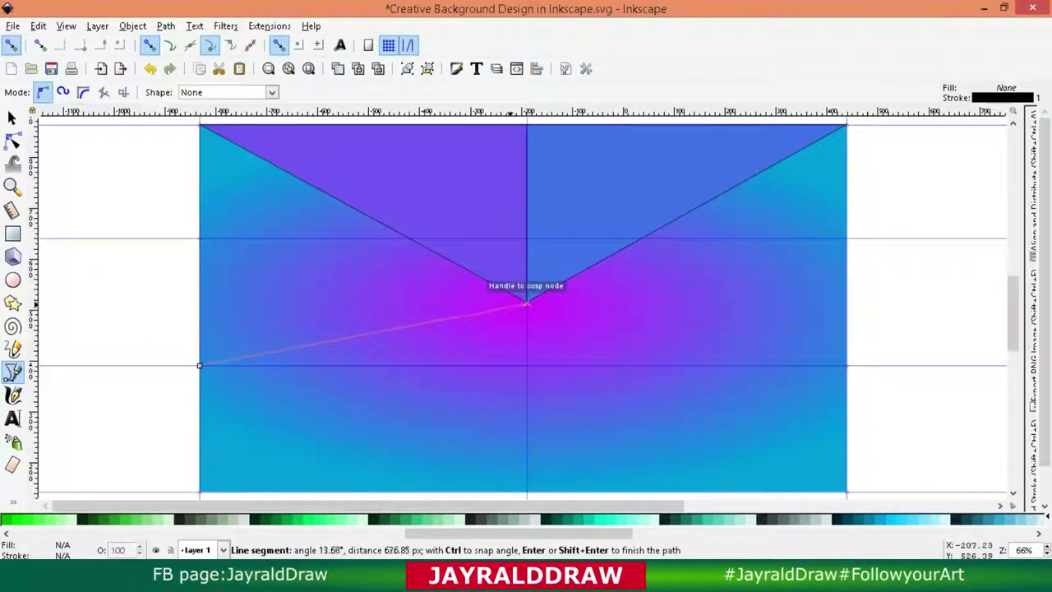
left_click(526, 125)
left_click(199, 365)
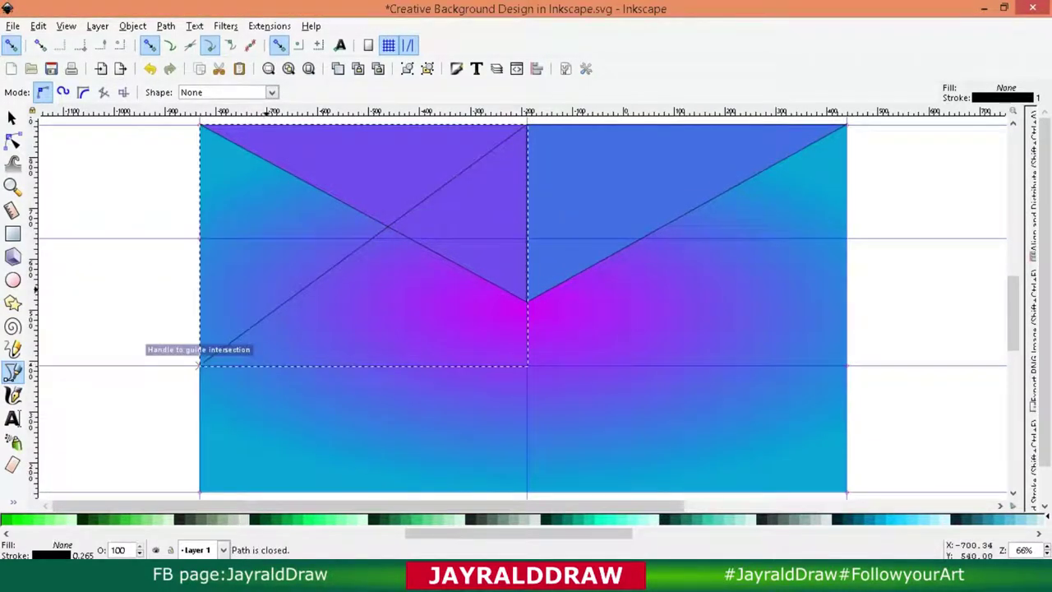
key("F7")
left_click(575, 180)
key("F1")
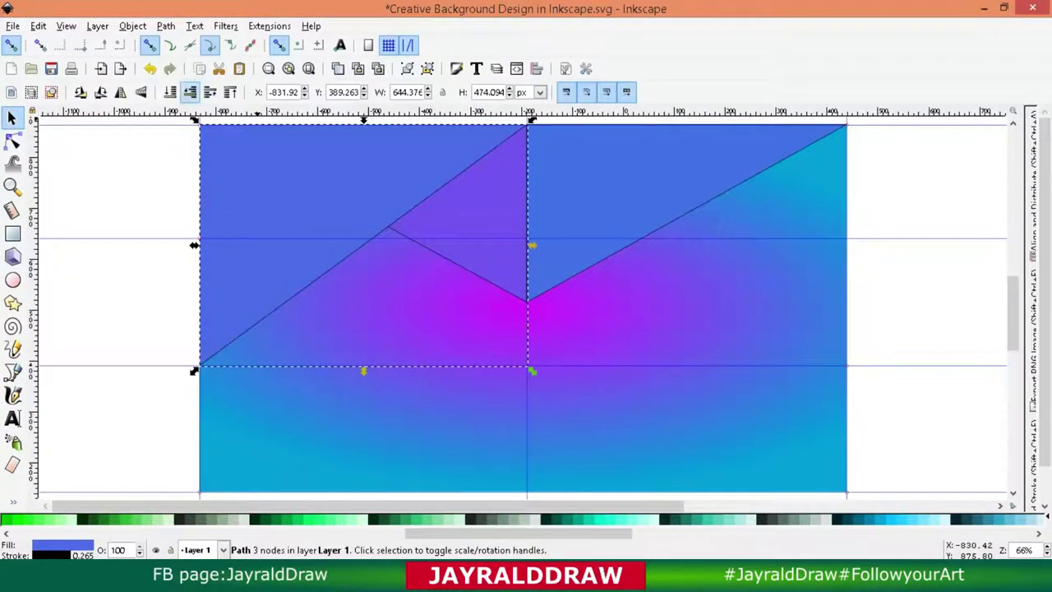
key("Page_Down")
Draw a blue-purple triangle from the top-centre to the right-edge lower guide and top-right corner.
key("b")
left_click(526, 125)
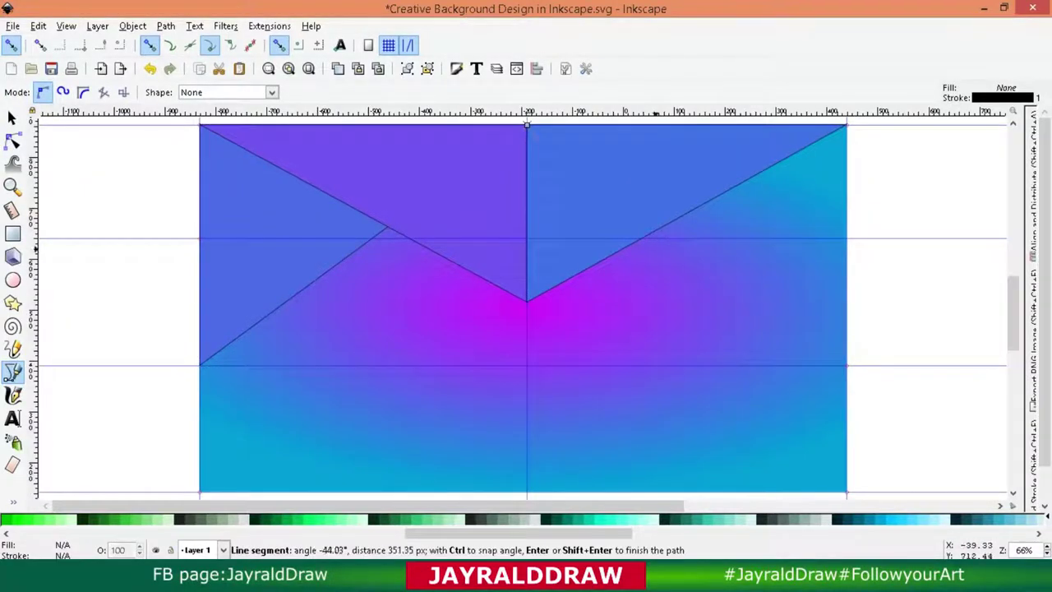
left_click(846, 365)
left_click(847, 124)
left_click(527, 125)
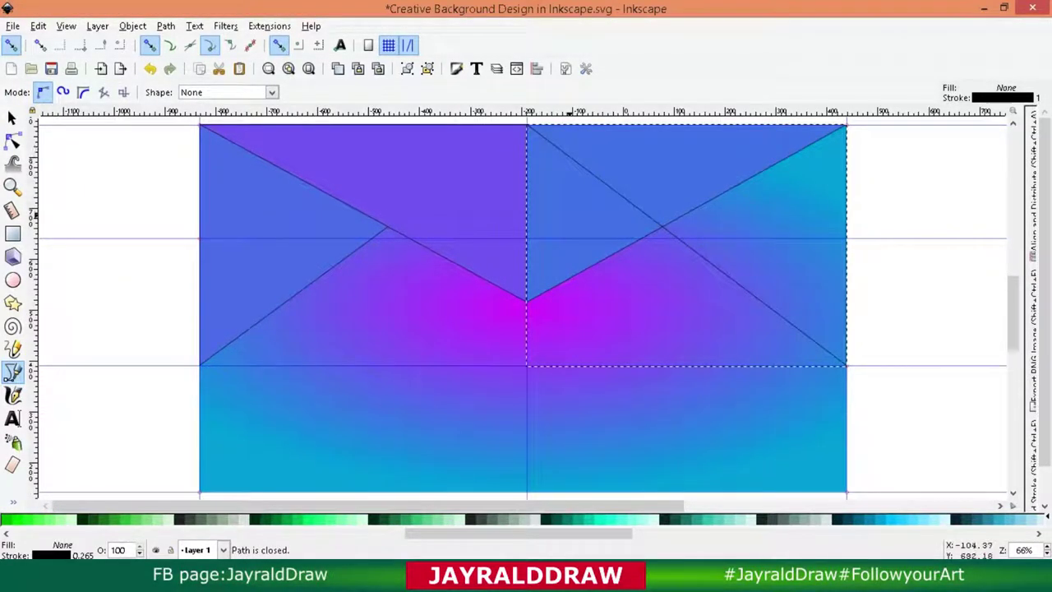
key("F7")
left_click(686, 247)
key("F1")
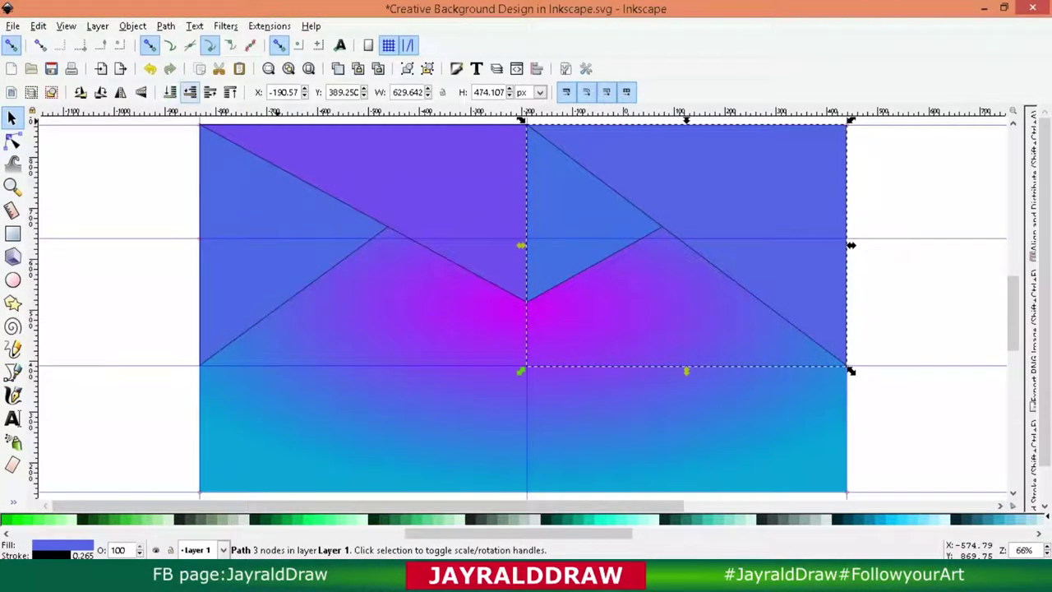
Draw a purple shape from the centre to the top-left and top-centre, then undo it.
key("b")
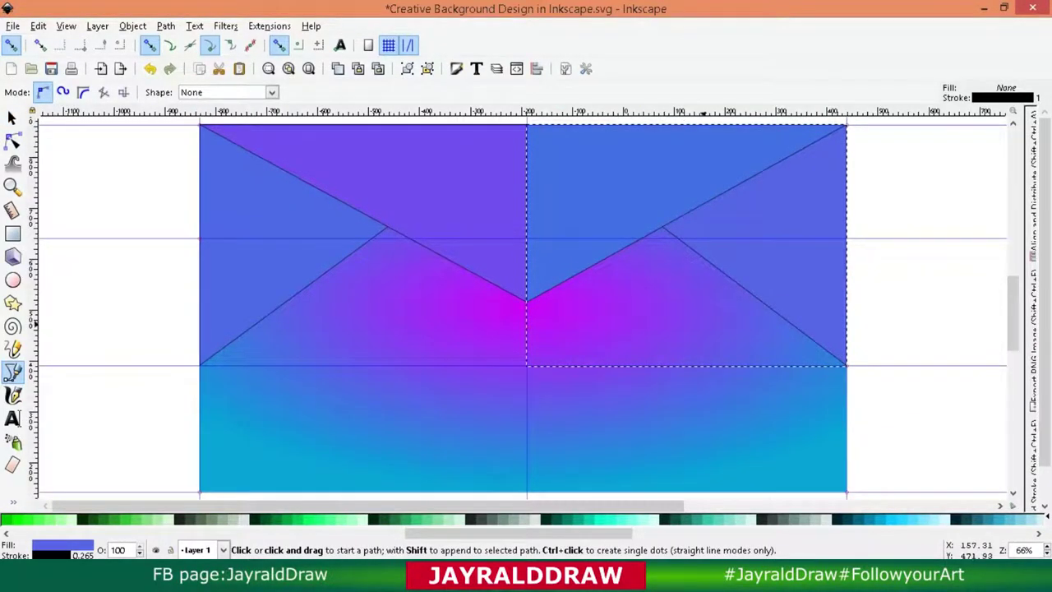
left_click(526, 301)
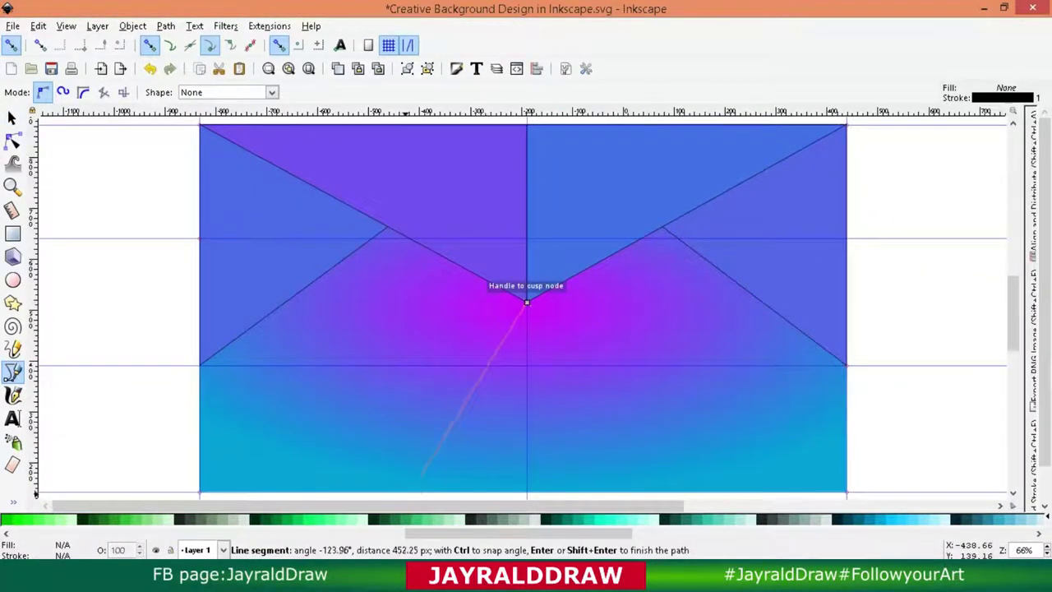
left_click(199, 125)
left_click(526, 125)
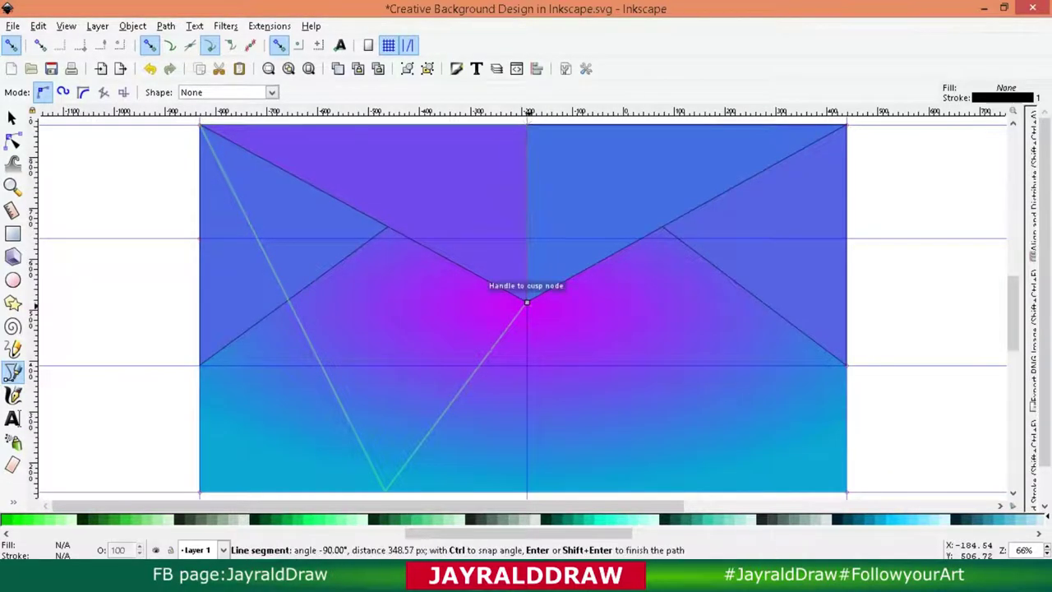
left_click(526, 302)
key("F7")
left_click(415, 300)
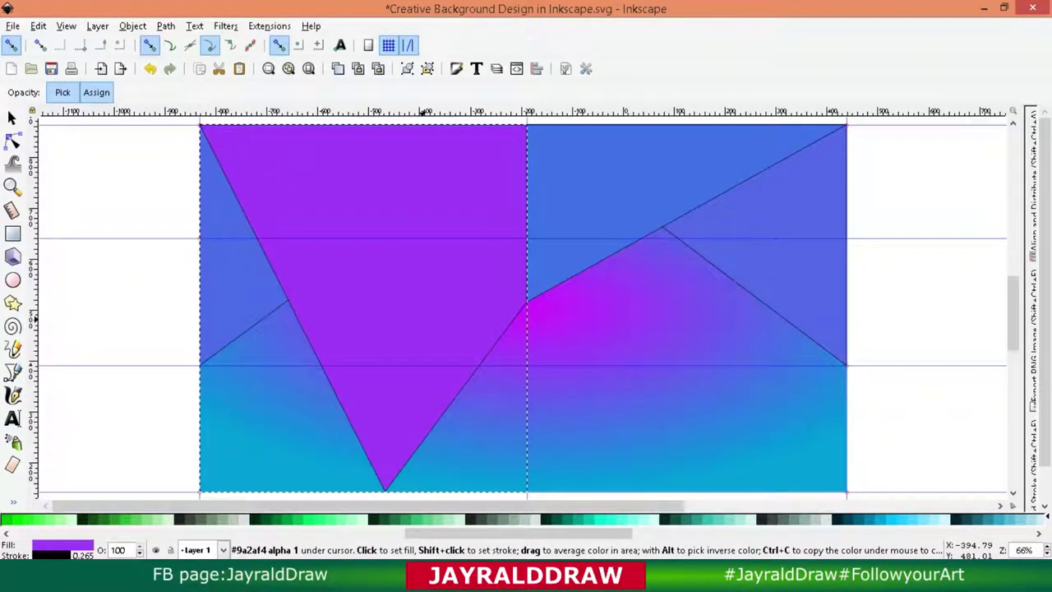
key("ctrl+z")
Lower the magenta triangle beneath the purple facet.
left_click(531, 308)
key("F1")
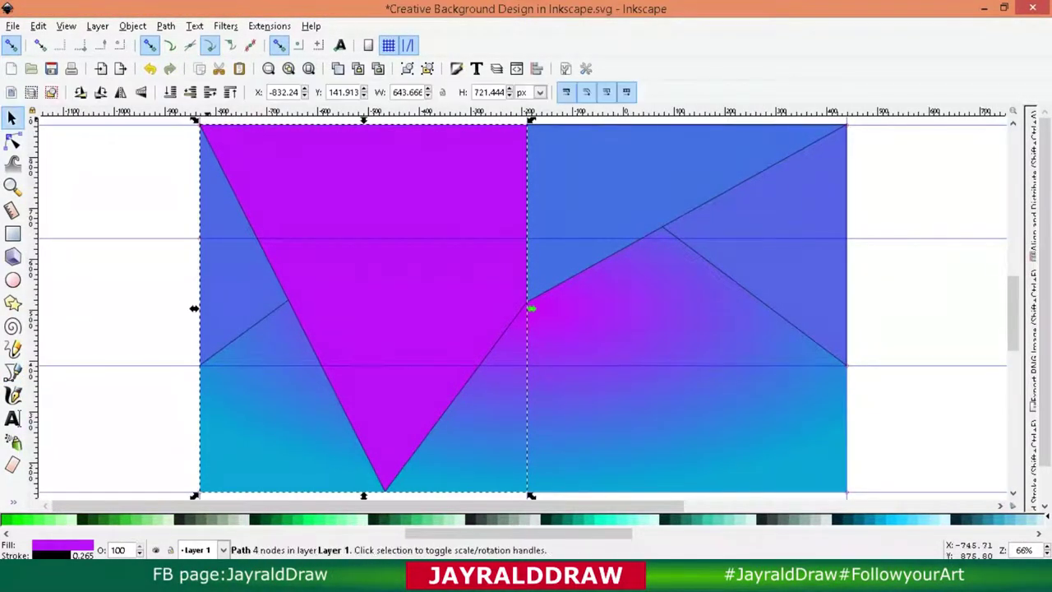
left_click(190, 91)
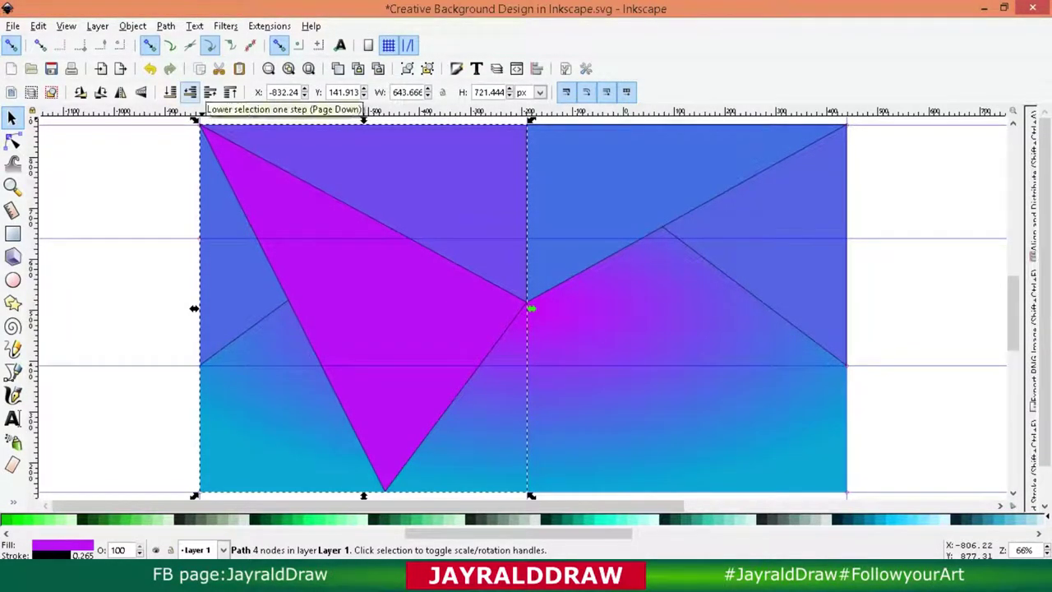
left_click(190, 91)
Trace a path from the centre to the top-right corner and top-centre, then cancel it.
key("b")
left_click(527, 302)
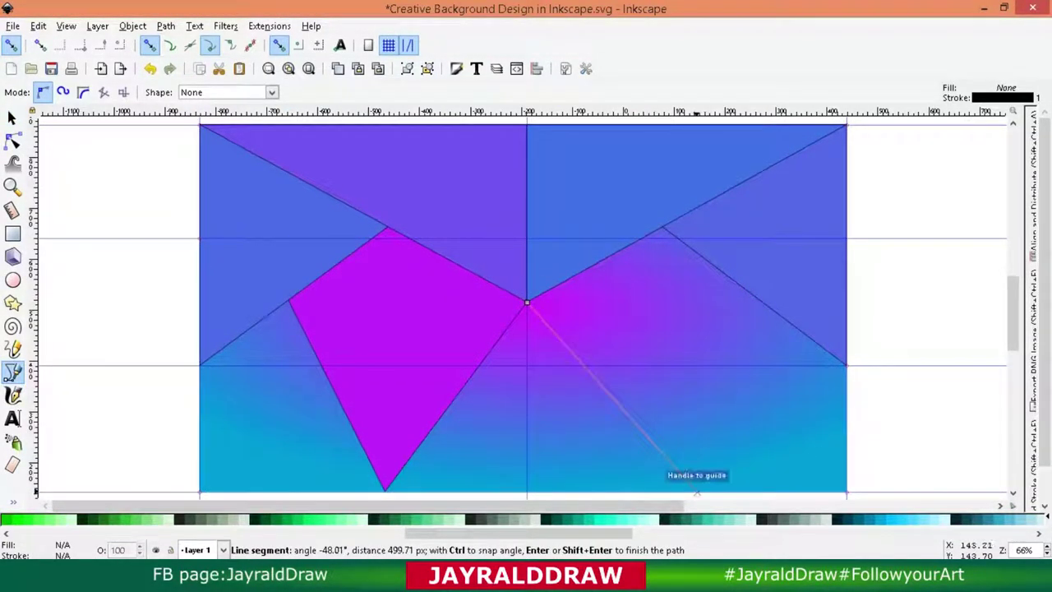
left_click(844, 125)
left_click(527, 124)
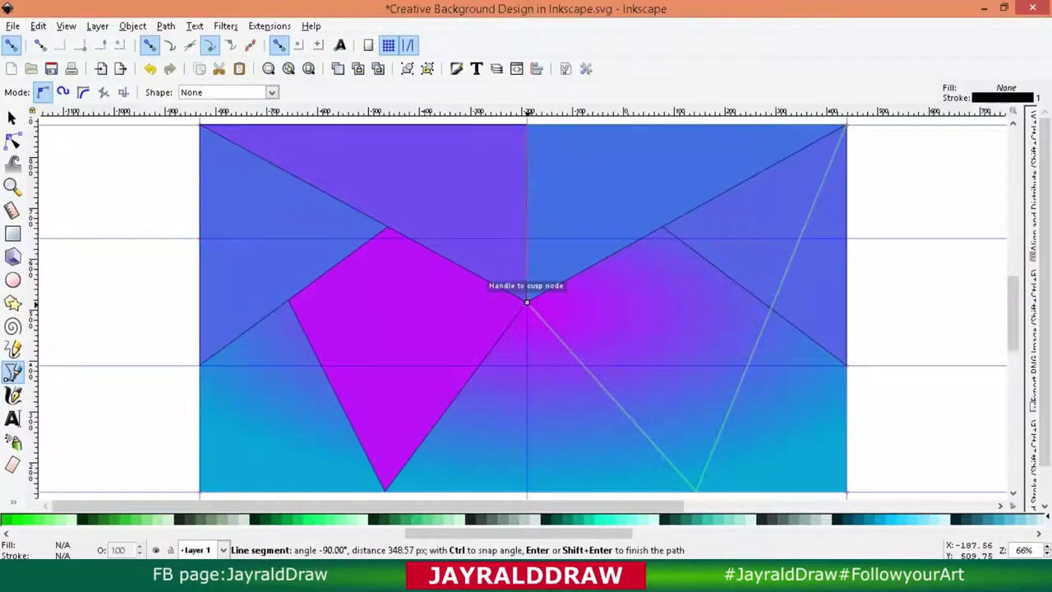
left_click(526, 302)
key("Escape")
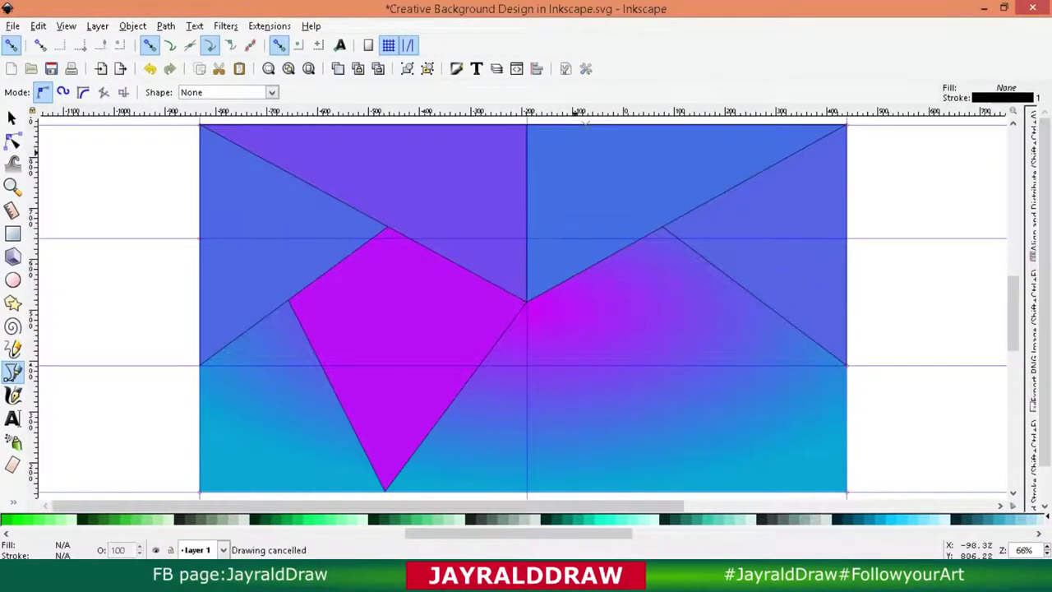
Duplicate the magenta triangle, move the copy to the centre cusp and flip it horizontally.
key("s")
right_click(386, 322)
left_click(403, 6)
right_click(409, 272)
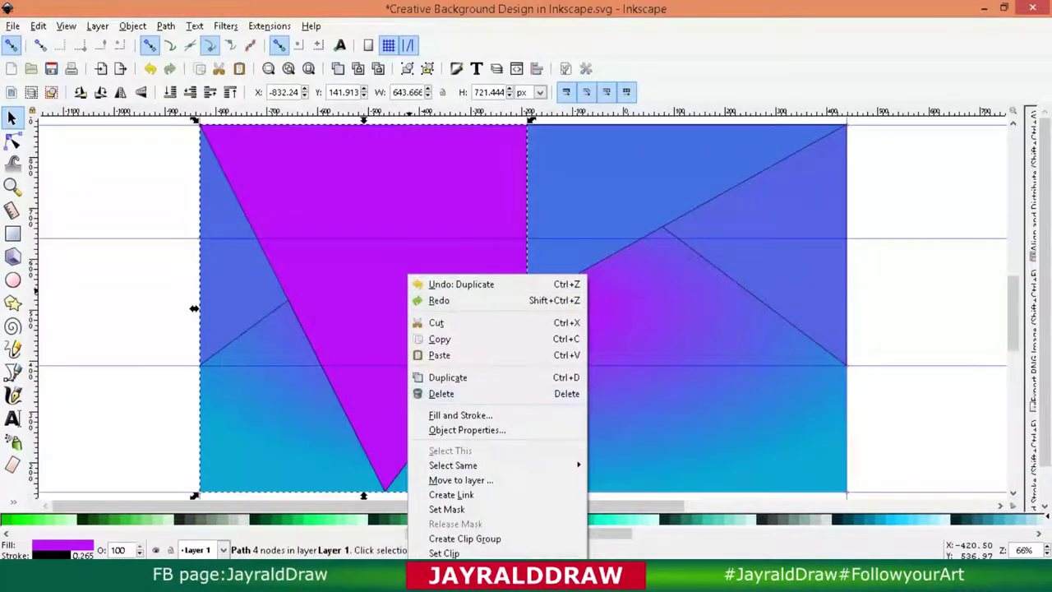
key("Escape")
left_click_drag(532, 309, 521, 307)
key("h")
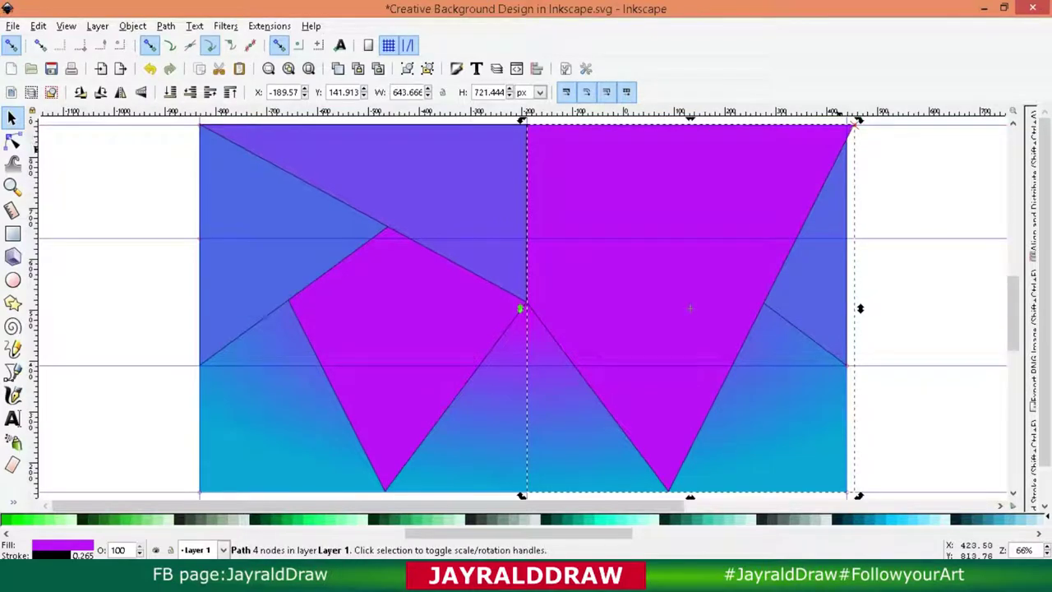
Drag the copy's top-right node onto the page corner, then undo the edit.
key("n")
left_click_drag(851, 125, 846, 125)
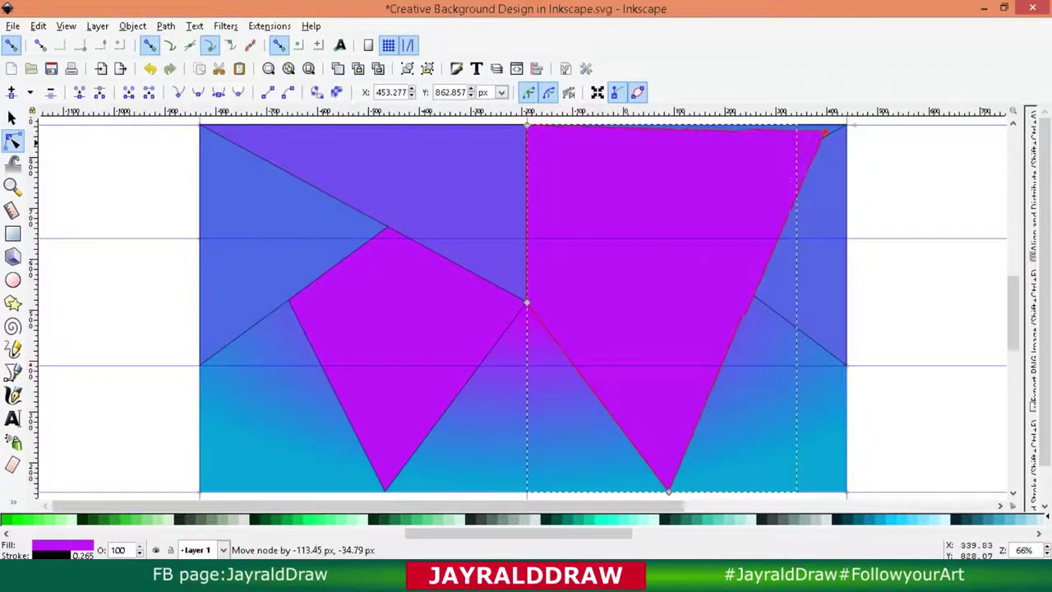
key("s")
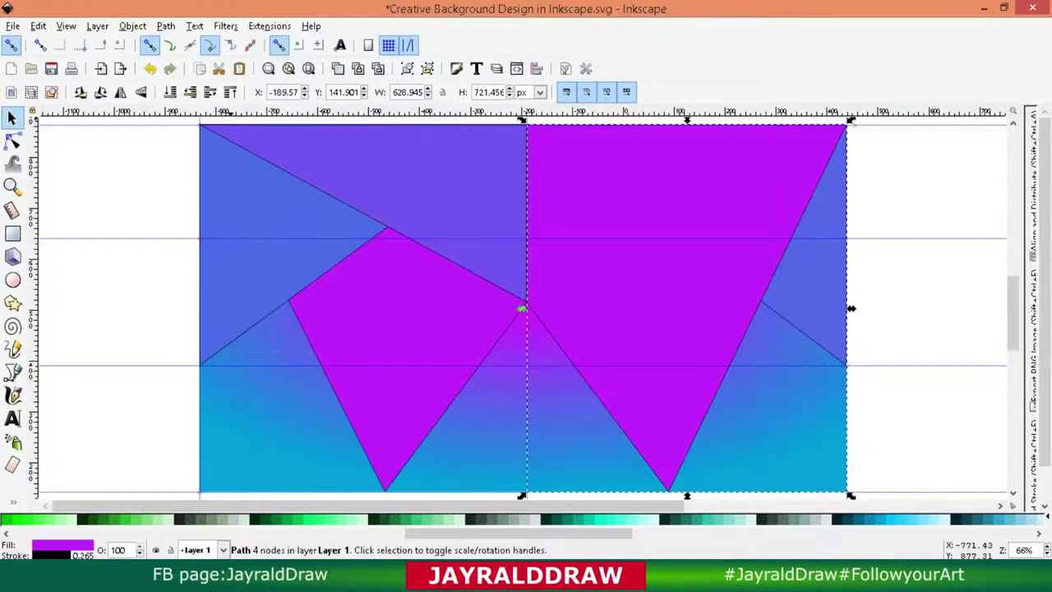
key("ctrl+z")
scroll(526, 519, "up", 5)
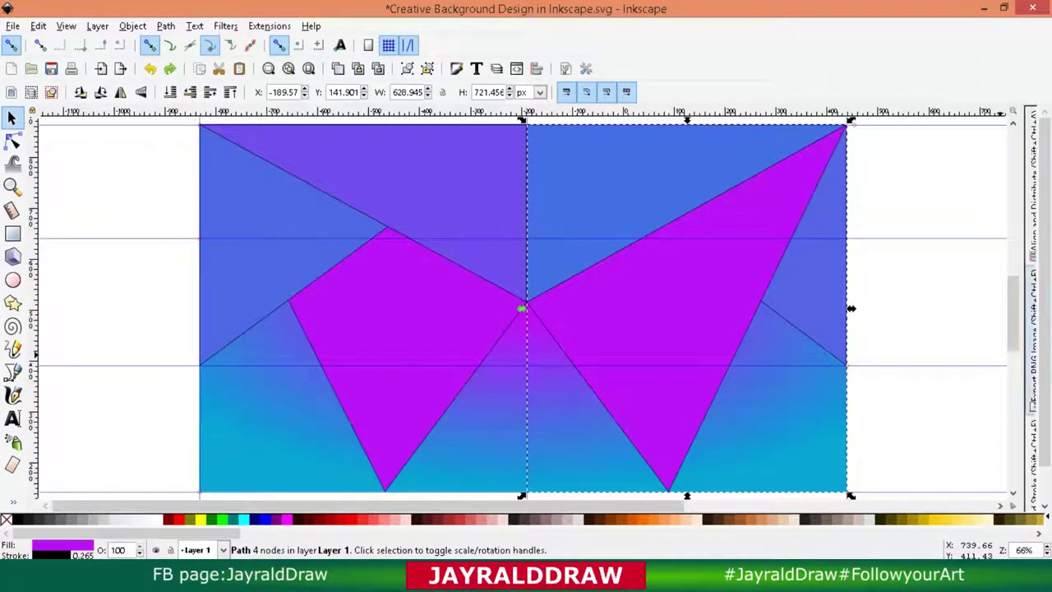
Remove the right triangle's fill, then refill it with blue-purple sampled by the Dropper.
key("ctrl+shift+f")
left_click(810, 162)
key("ctrl+shift+f")
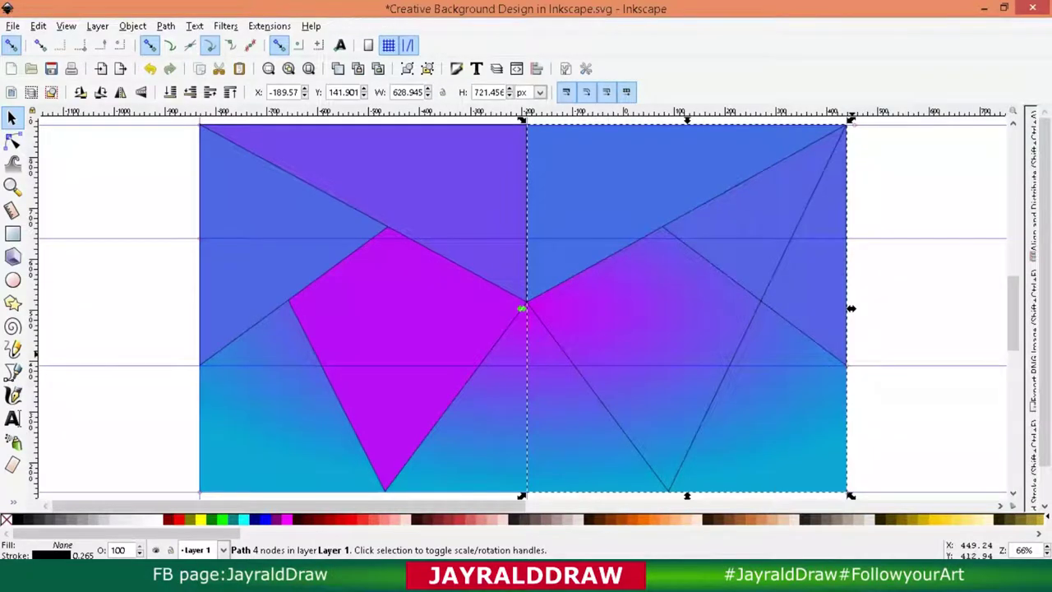
key("d")
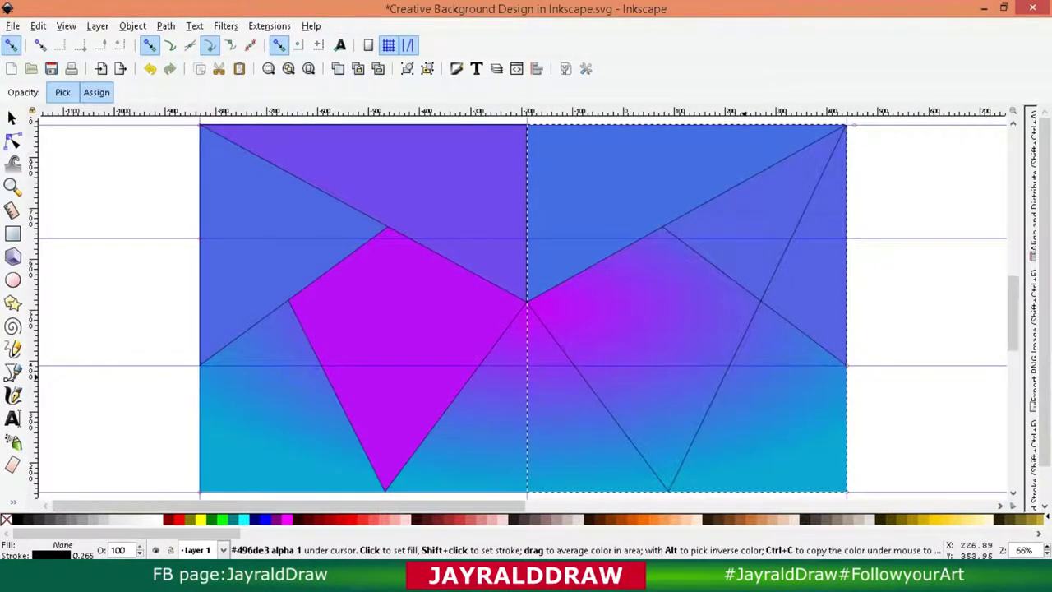
left_click(810, 302)
left_click(12, 117)
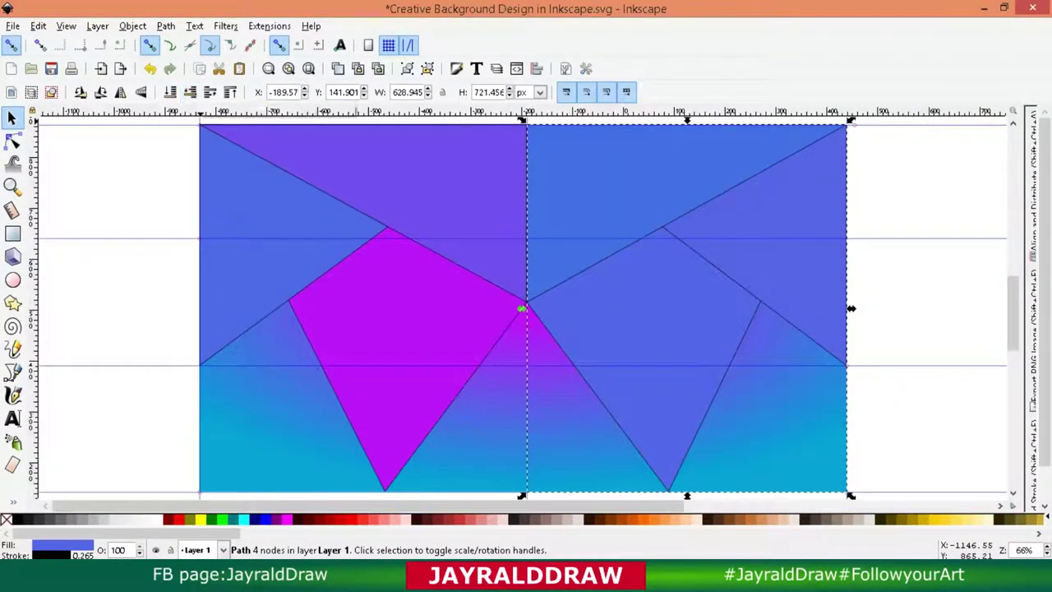
Draw a medium-blue triangle from the left guide to the centre and top-left, lowered beneath the kite.
key("b")
left_click(199, 364)
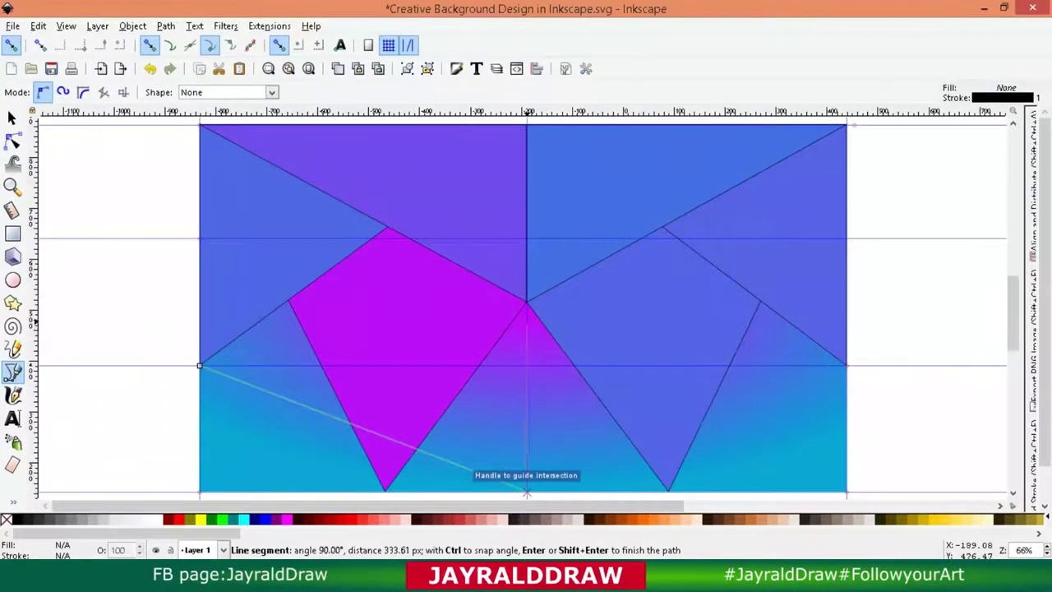
left_click(526, 303)
left_click(198, 123)
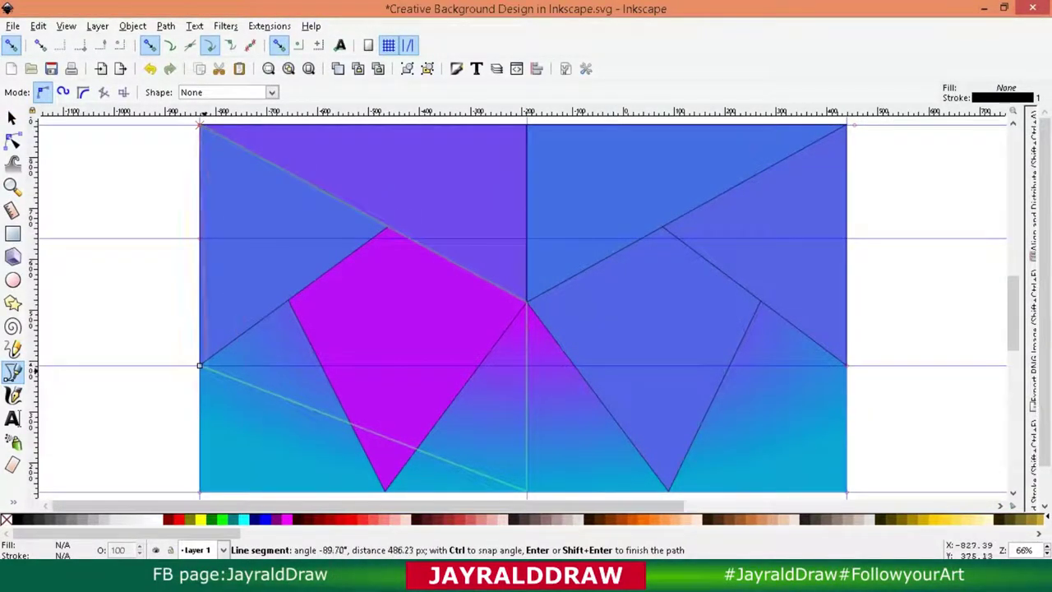
left_click(199, 364)
key("space")
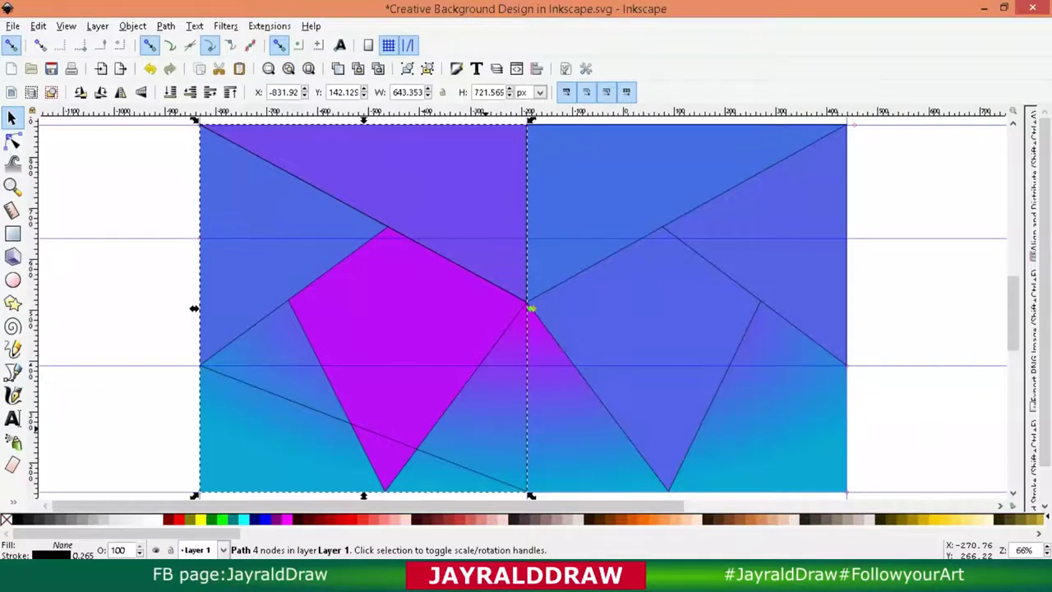
key("d")
left_click(271, 353)
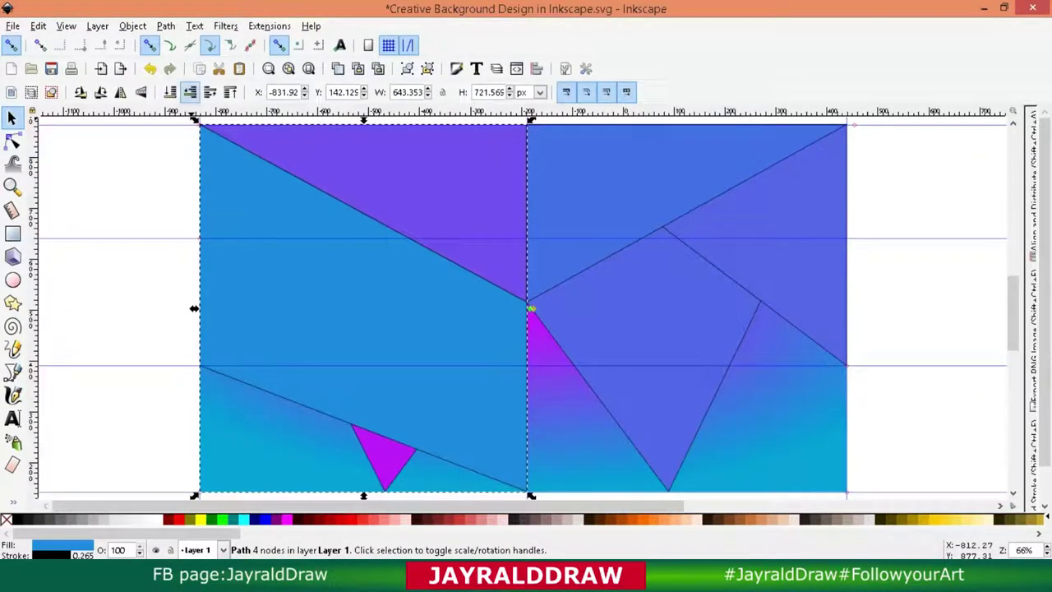
left_click(190, 92)
Draw a purple triangle from the bottom-left corner to the centre and left guide, lowered behind the kite.
left_click(12, 372)
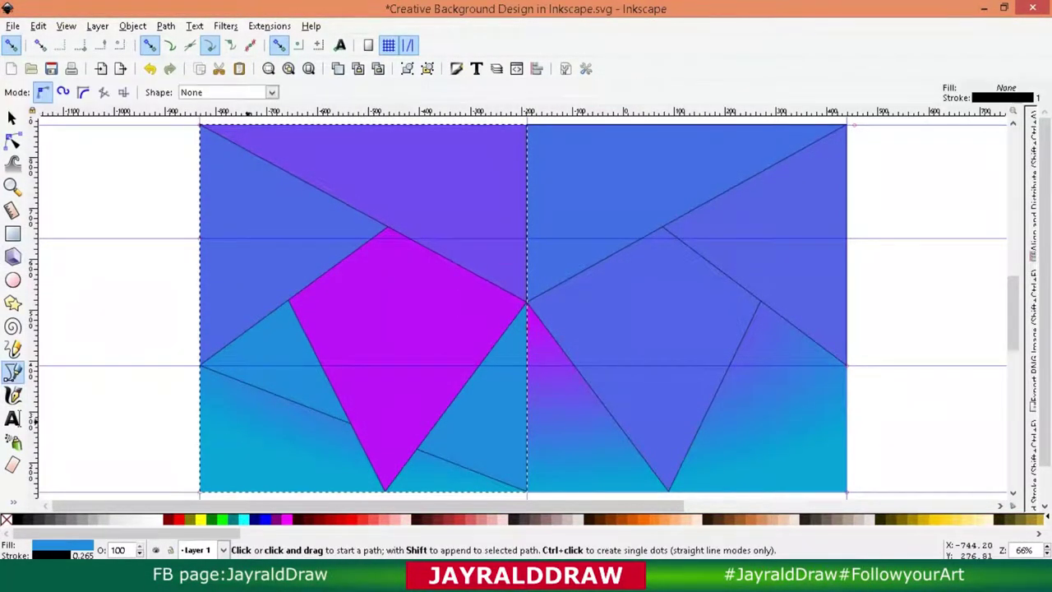
left_click(526, 491)
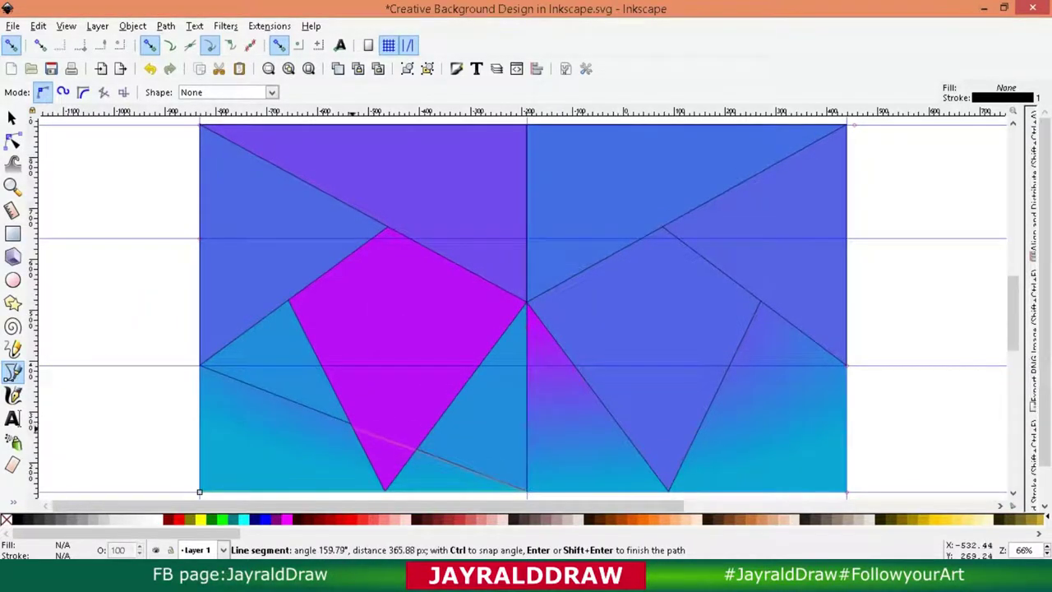
left_click(200, 492)
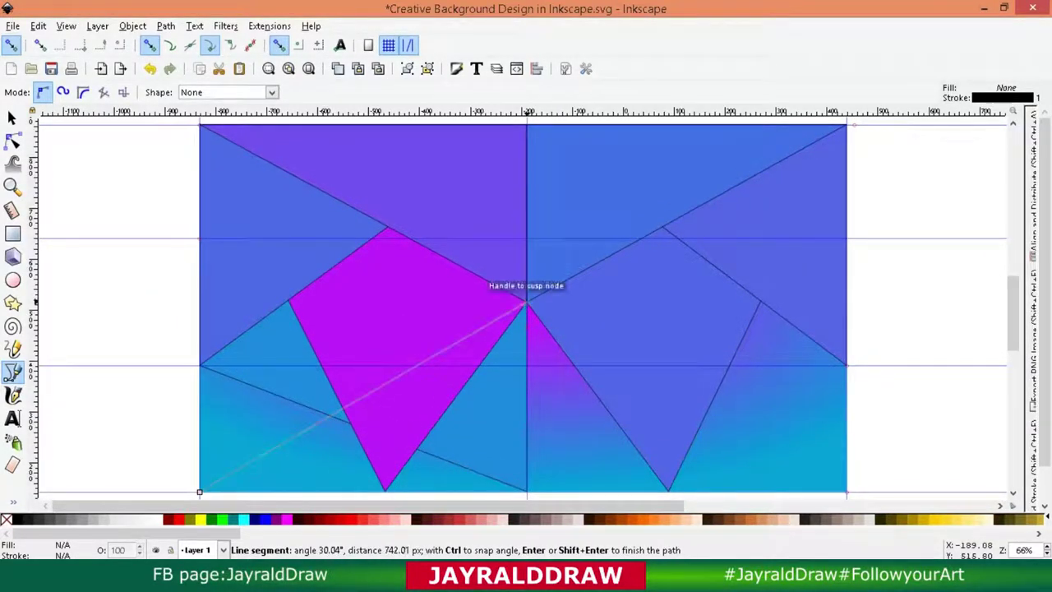
left_click(526, 304)
left_click(200, 364)
key("d")
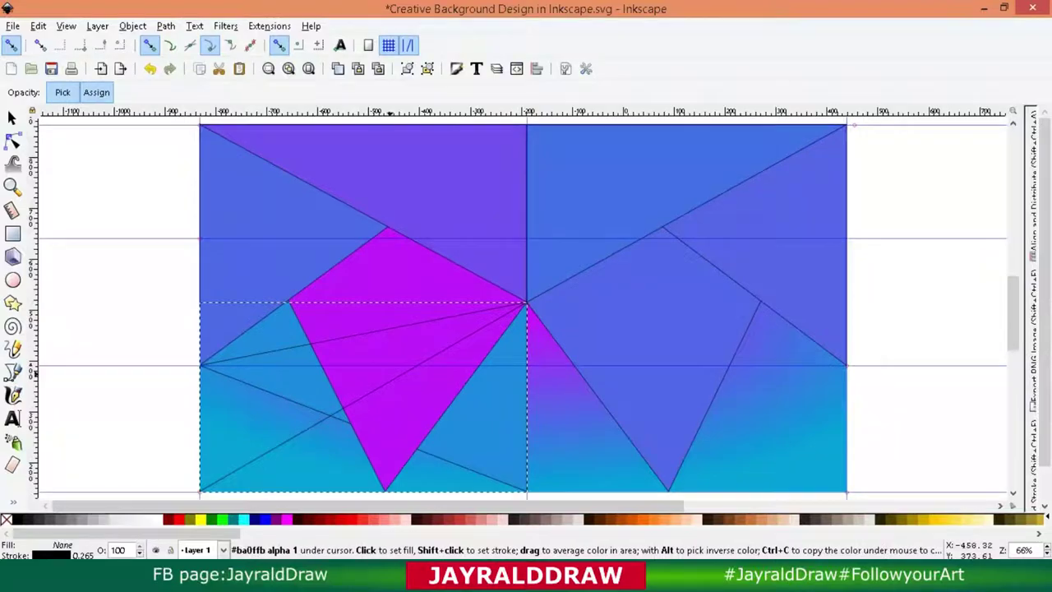
left_click(390, 374)
left_click(11, 118)
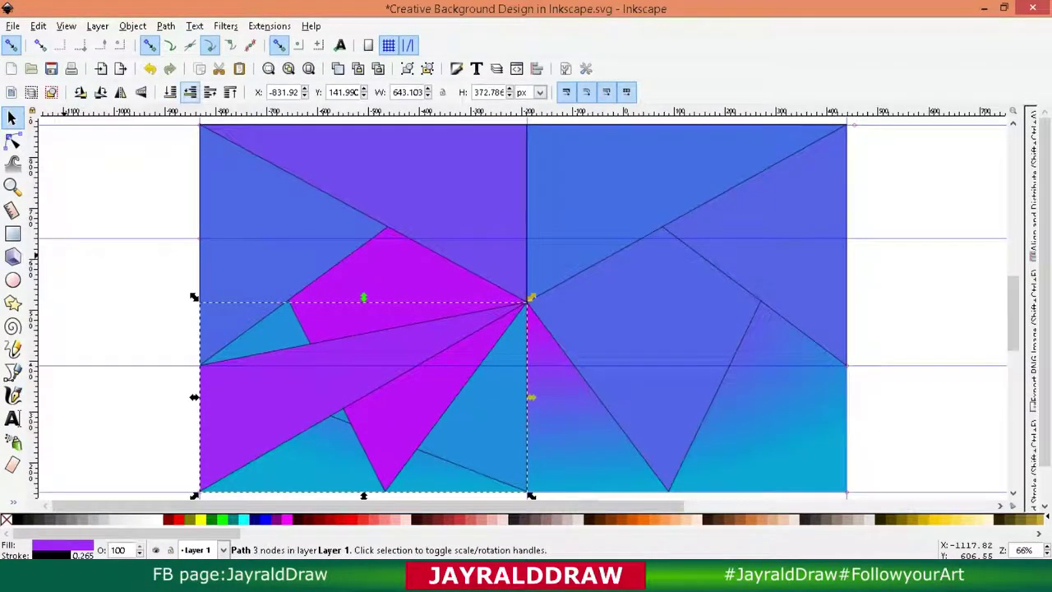
left_click(209, 91)
Draw a blue triangle from the left guide to the bottom-centre and bottom-left, sent to the bottom.
left_click(13, 372)
left_click(200, 366)
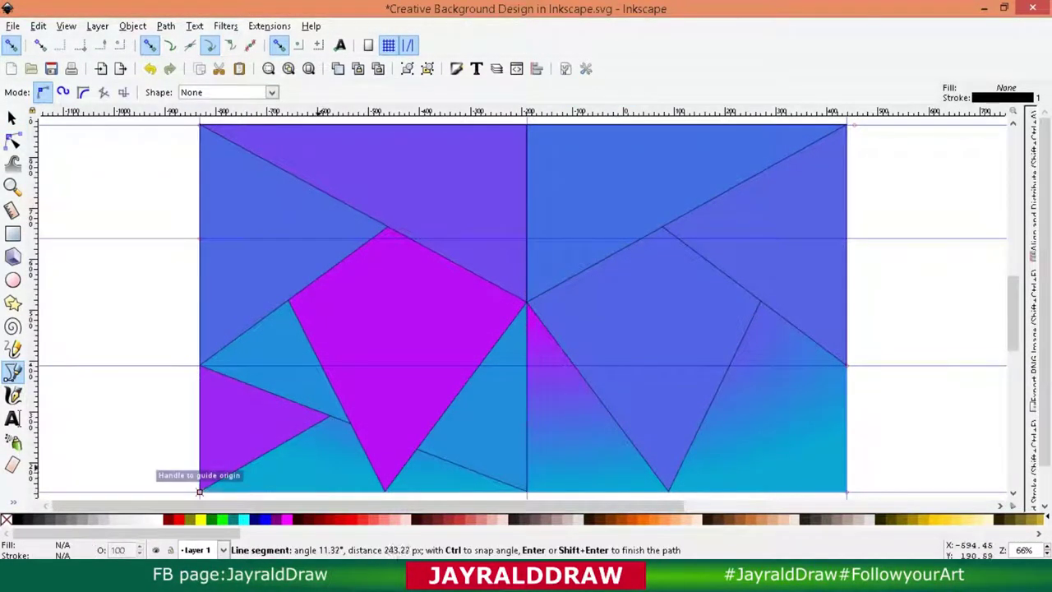
left_click(526, 492)
left_click(199, 491)
left_click(200, 366)
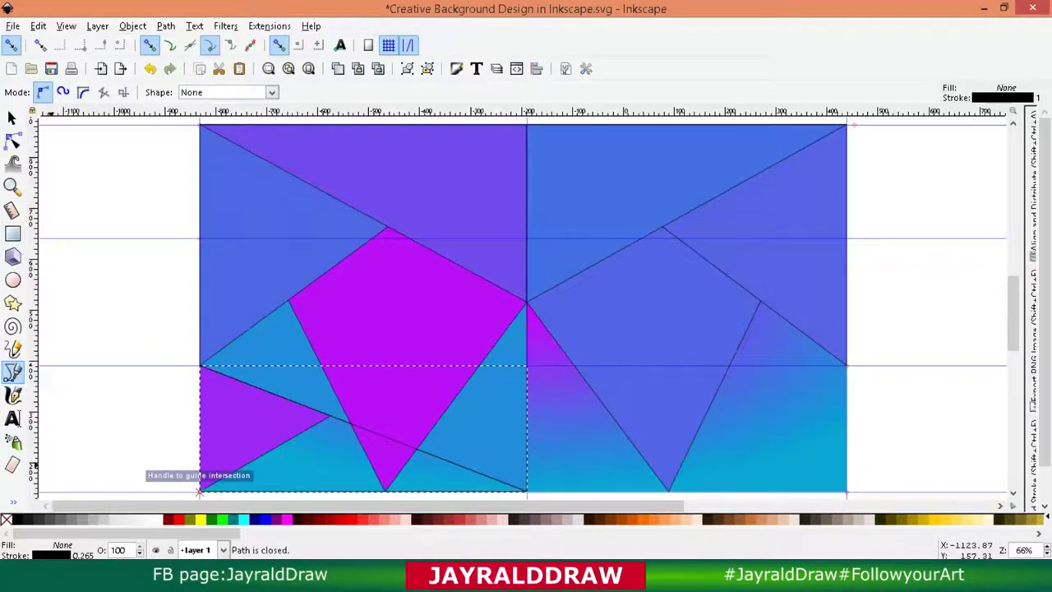
key("d")
left_click(567, 420)
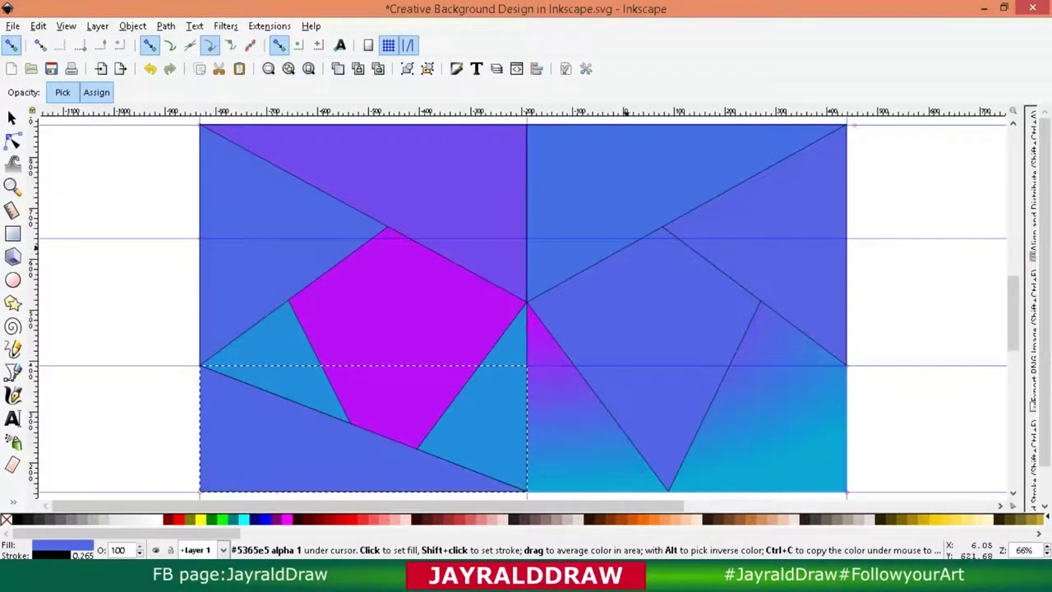
key("s")
left_click(230, 92)
left_click(210, 92)
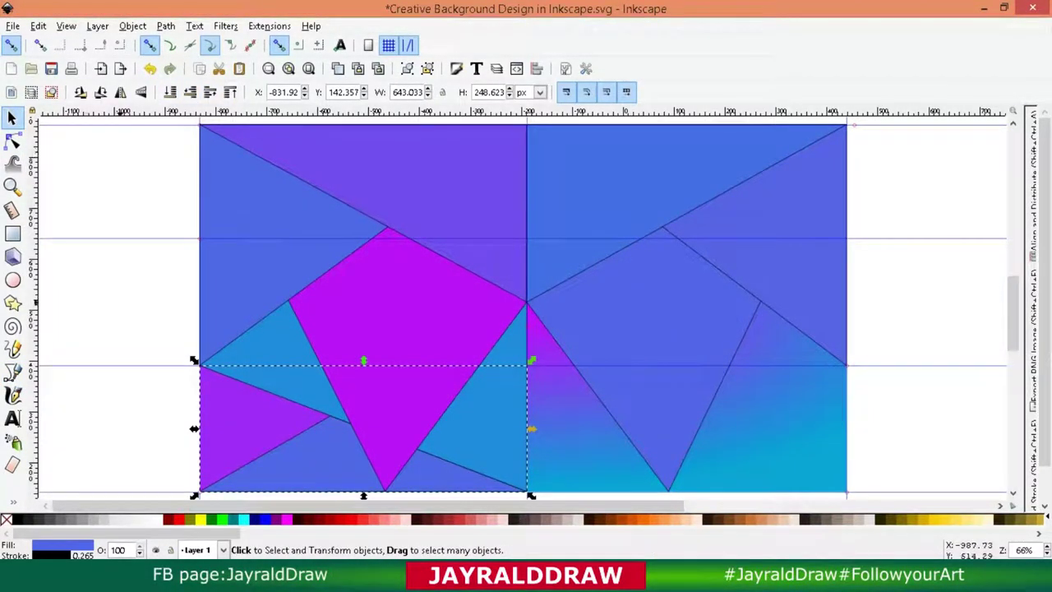
left_click(529, 308)
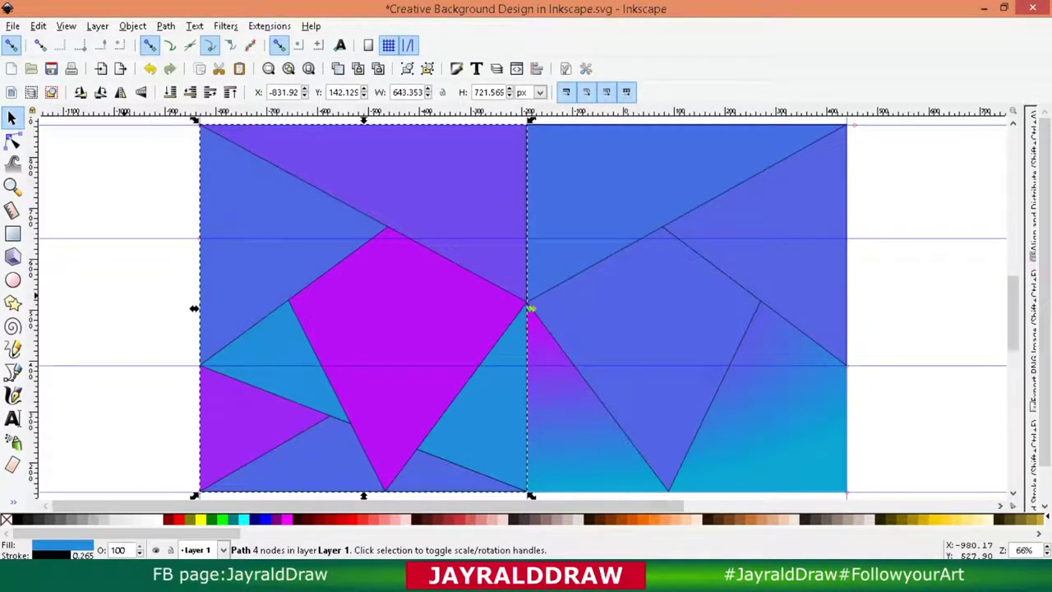
key("Escape")
Draw a cyan triangle below the centre in the right half and push it behind the purple facets.
left_click(13, 371)
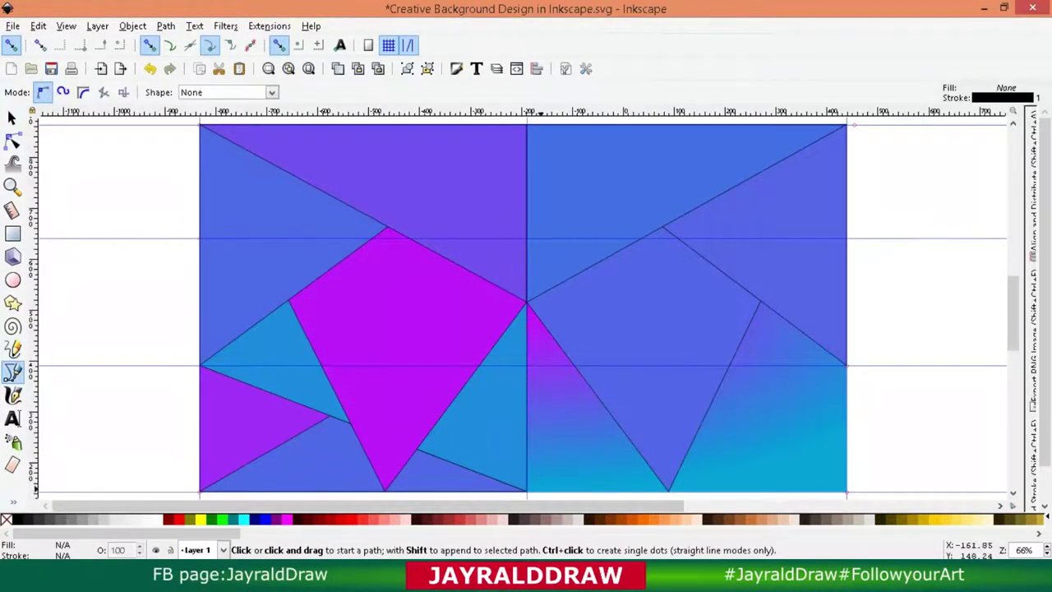
left_click(527, 491)
left_click(760, 302)
left_click(527, 303)
left_click(527, 491)
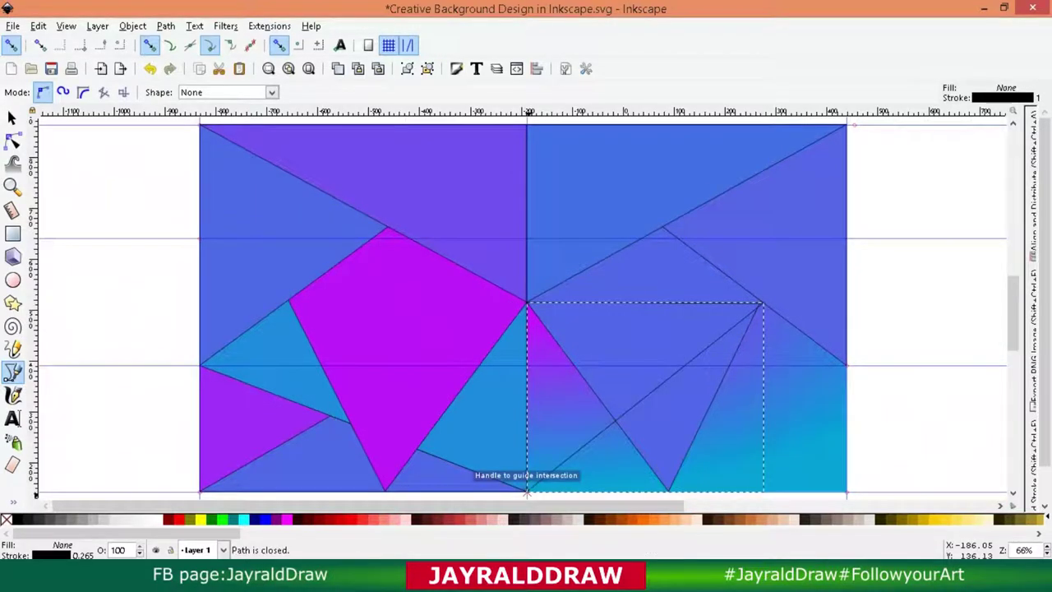
key("d")
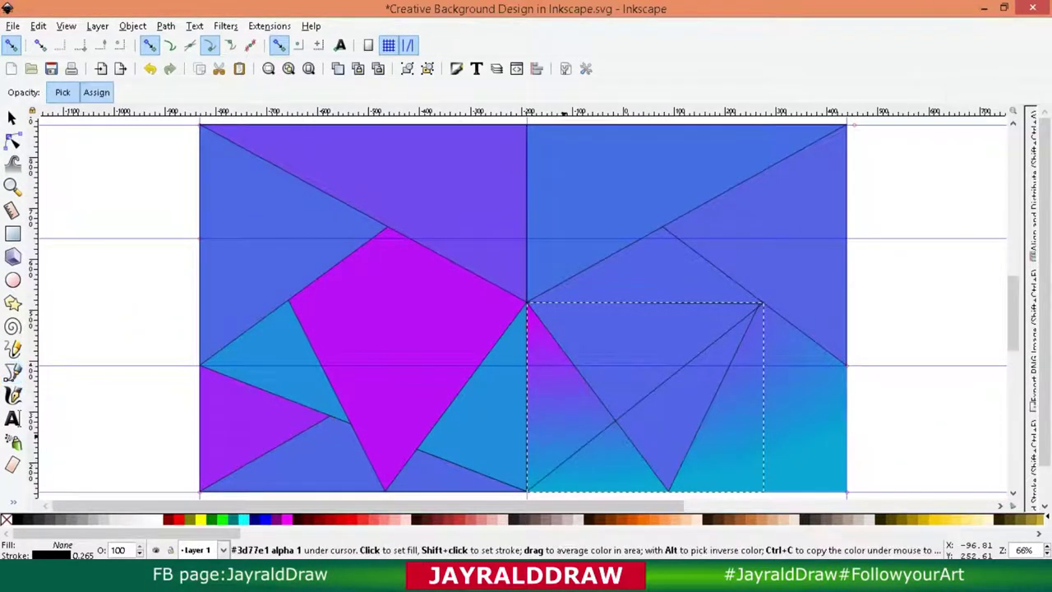
left_click(822, 466)
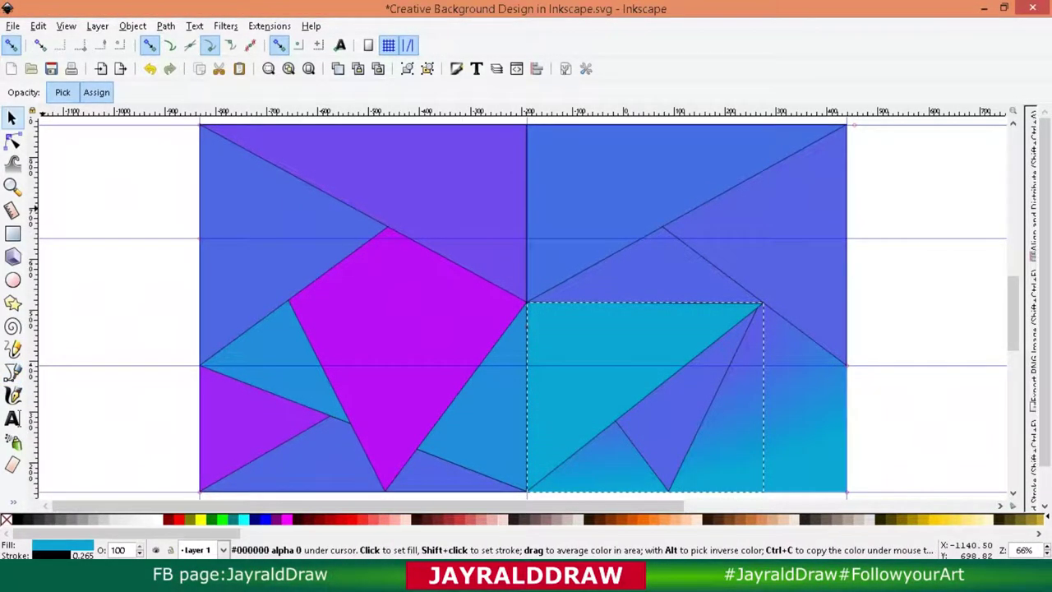
key("s")
key("End")
key("Page_Up")
Draw a purple lower-right triangle with its top point on the guide, then delete it.
key("b")
left_click(726, 366)
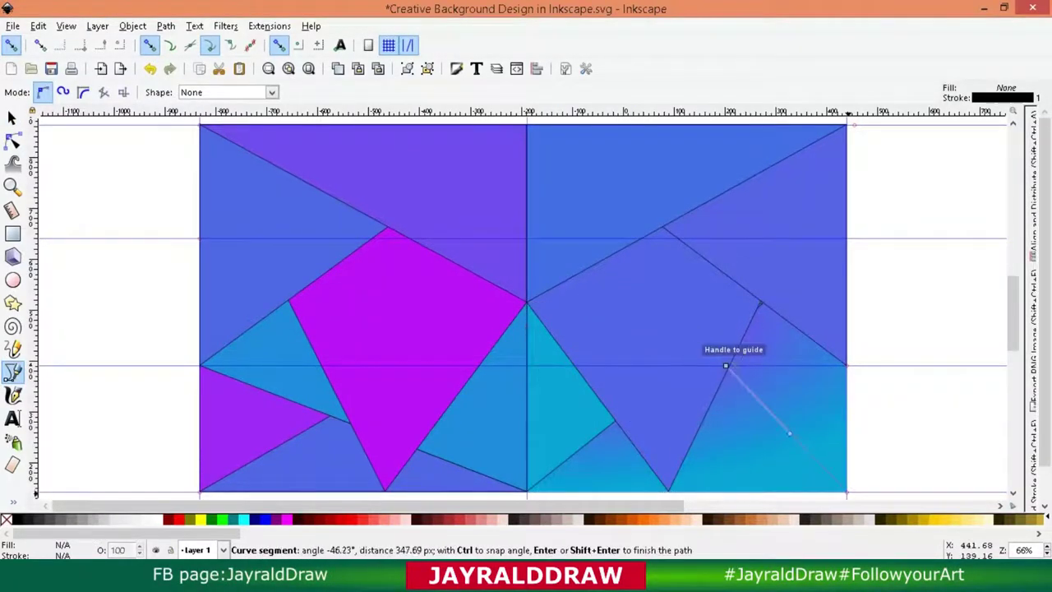
left_click(847, 491)
left_click(526, 491)
key("n")
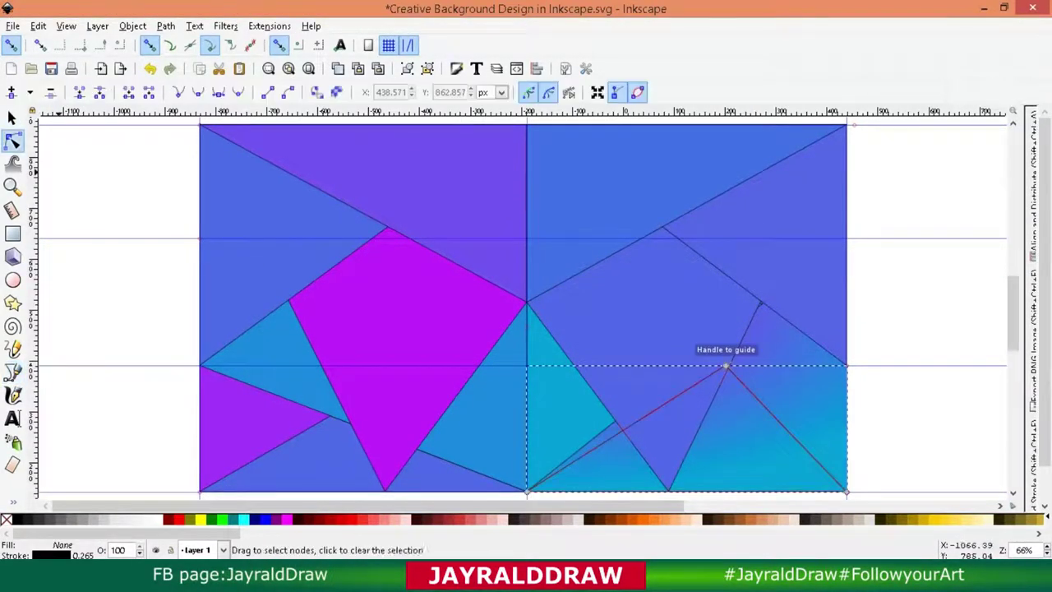
left_click_drag(726, 366, 700, 333)
key("d")
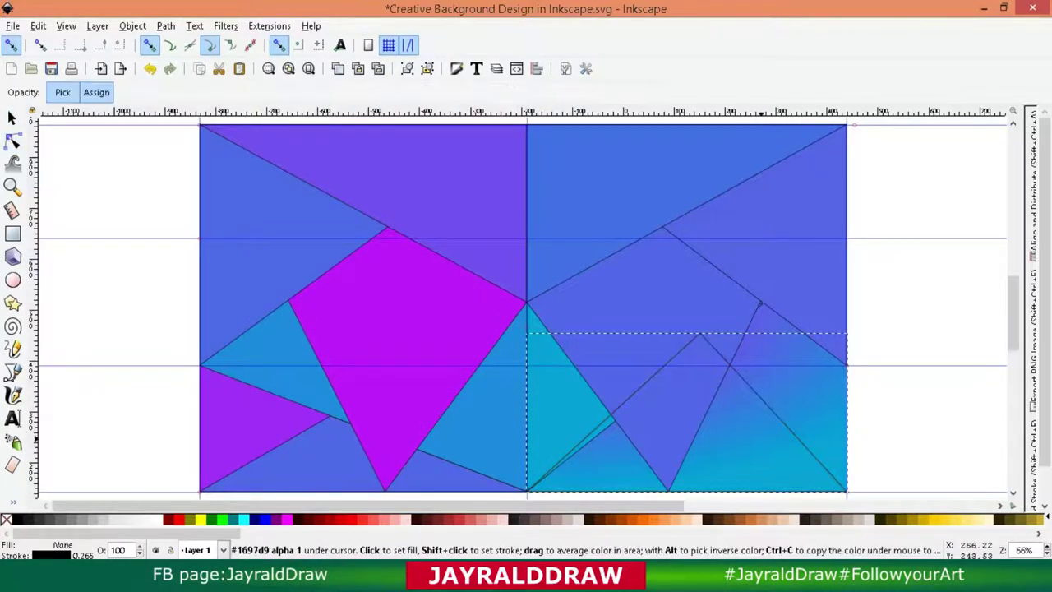
left_click(760, 307)
key("s")
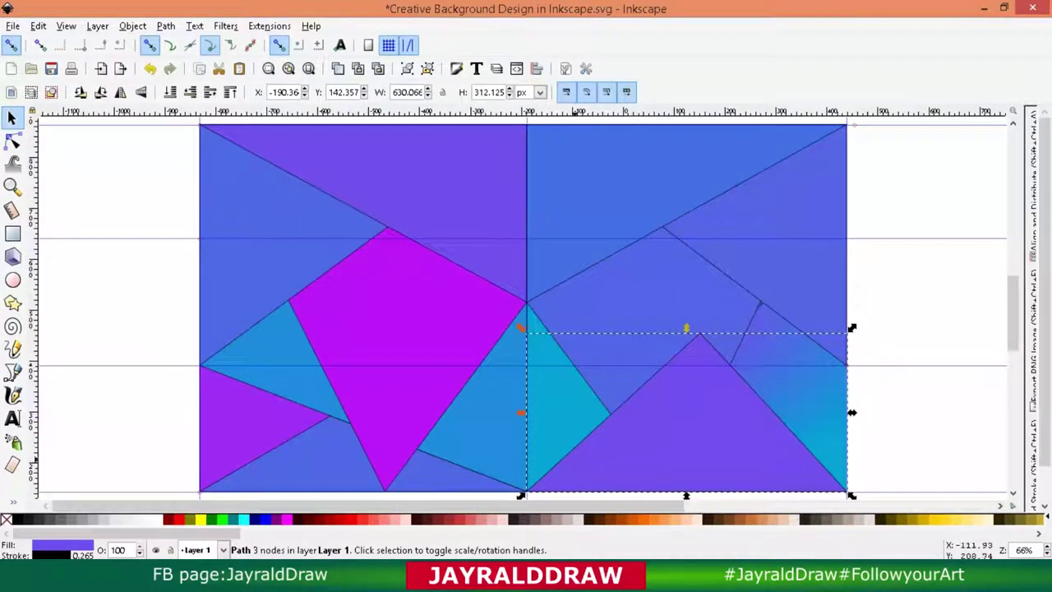
key("ctrl+z")
key("Delete")
Try tracing a path along the right edge to the bottom-right corner, then cancel it.
left_click(12, 372)
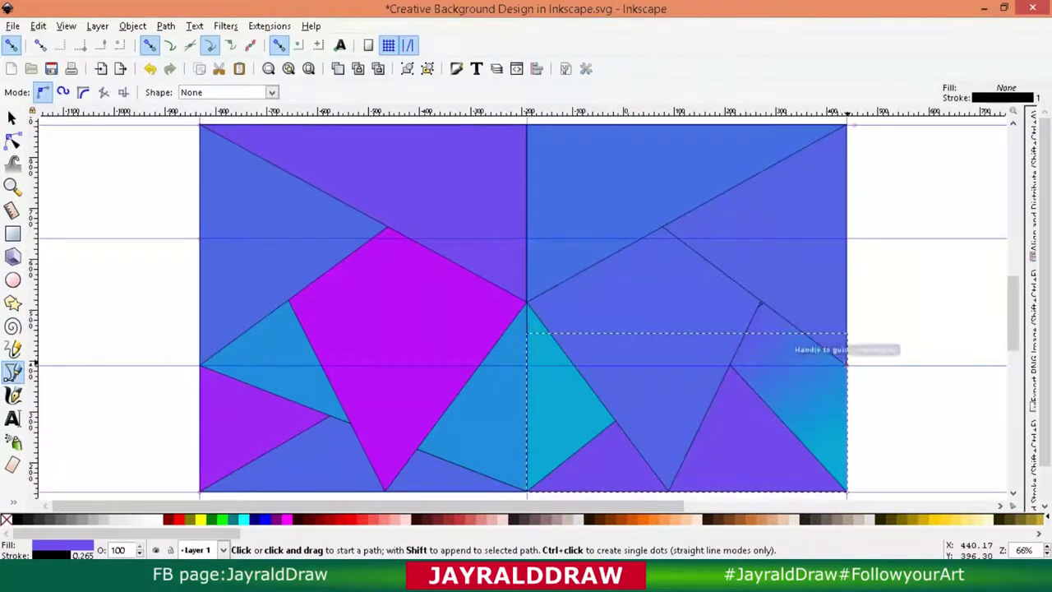
left_click(846, 366)
left_click(846, 491)
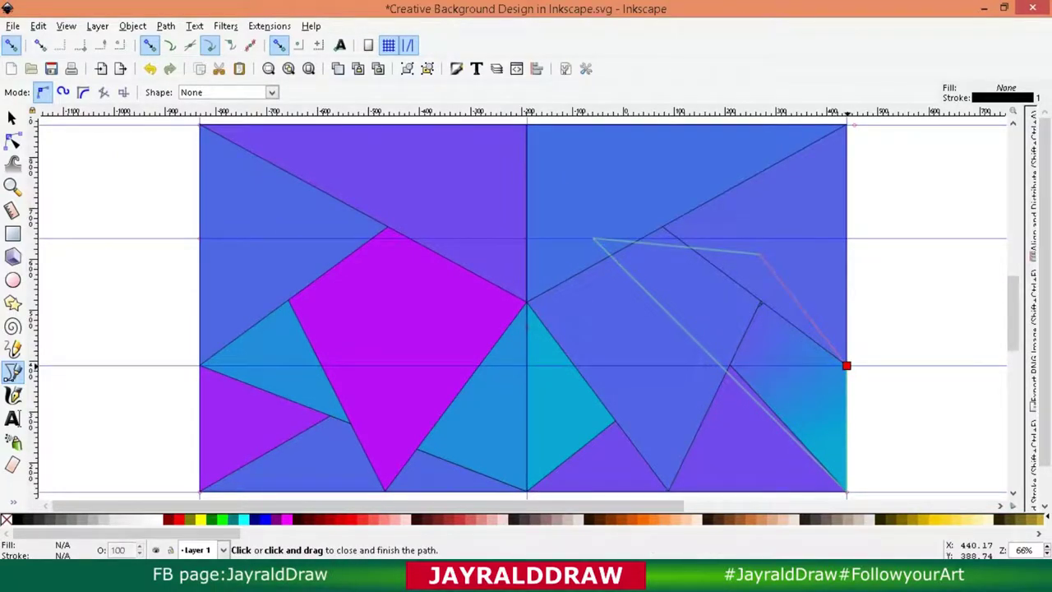
left_click(847, 366)
left_click(846, 492)
scroll(846, 491, "down", 2)
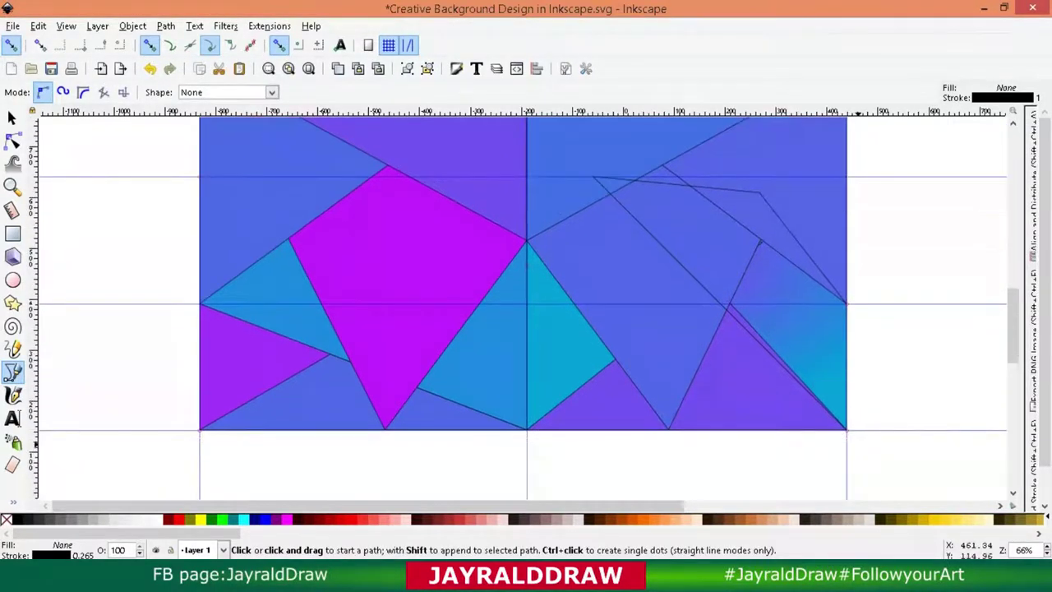
key("d")
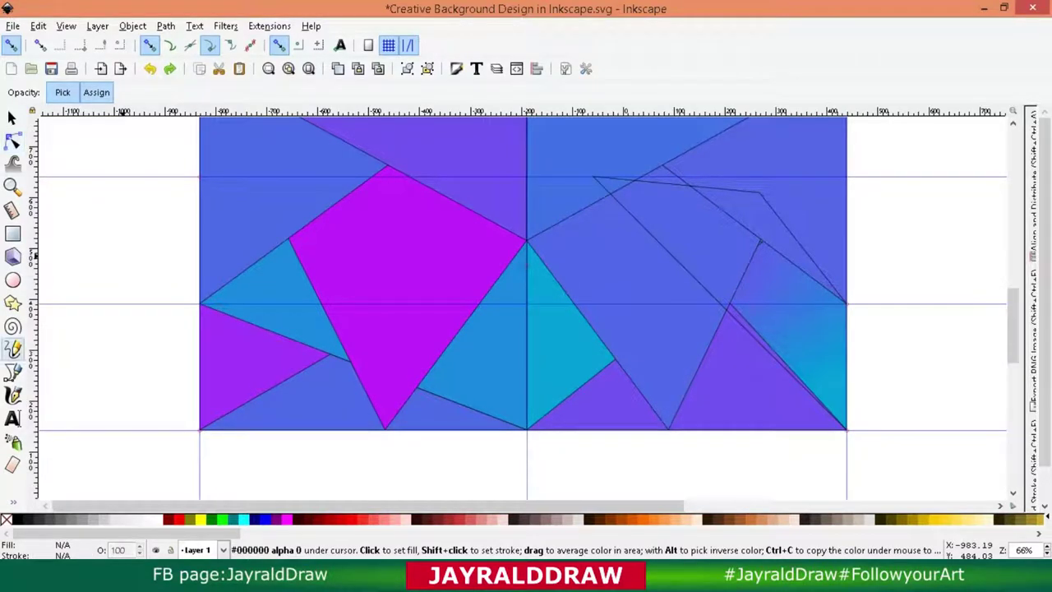
key("b")
left_click(846, 304)
key("Escape")
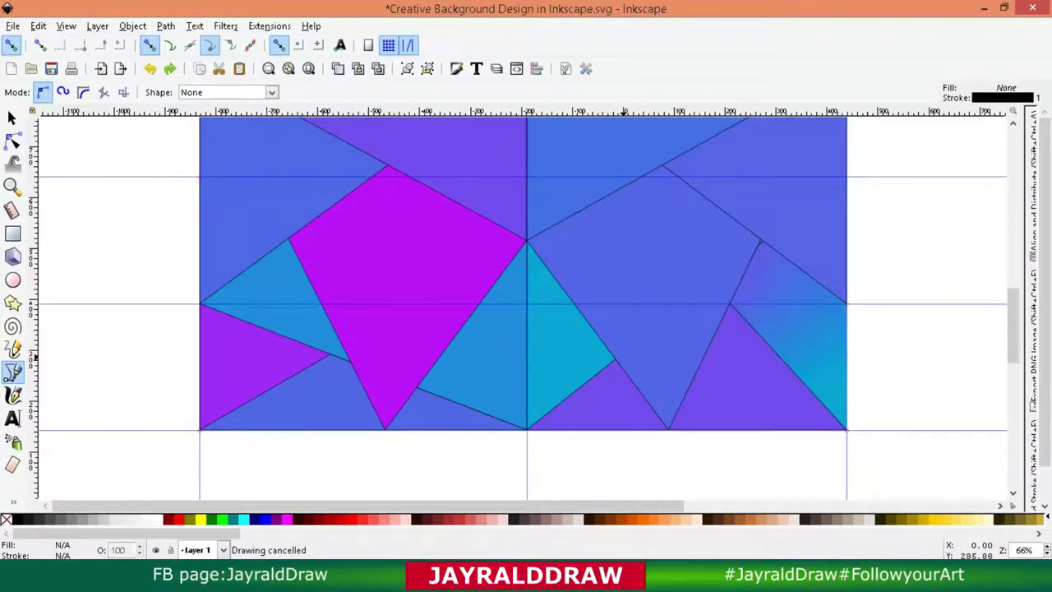
Draw a right-edge facet and fill it with magenta sampled by the Dropper, then deselect.
left_click(846, 304)
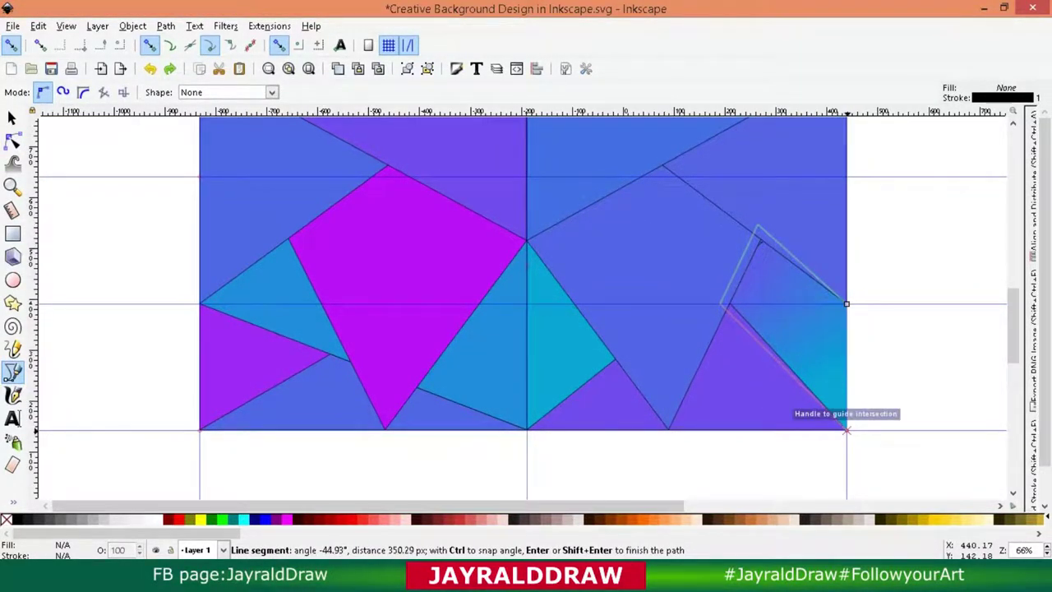
left_click(846, 427)
left_click(847, 304)
key("p")
key("d")
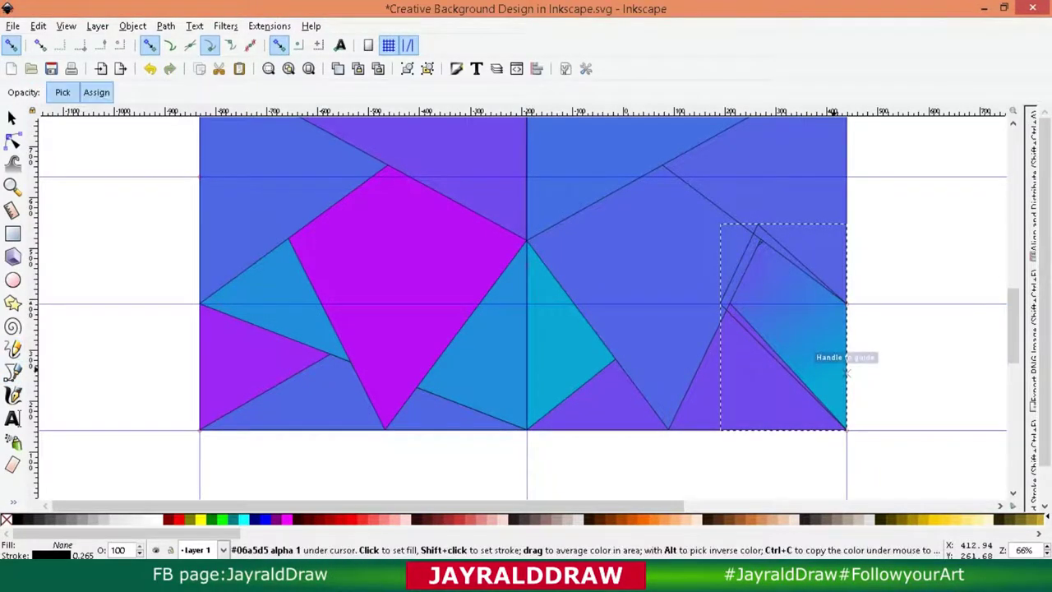
scroll(846, 356, "up", 2)
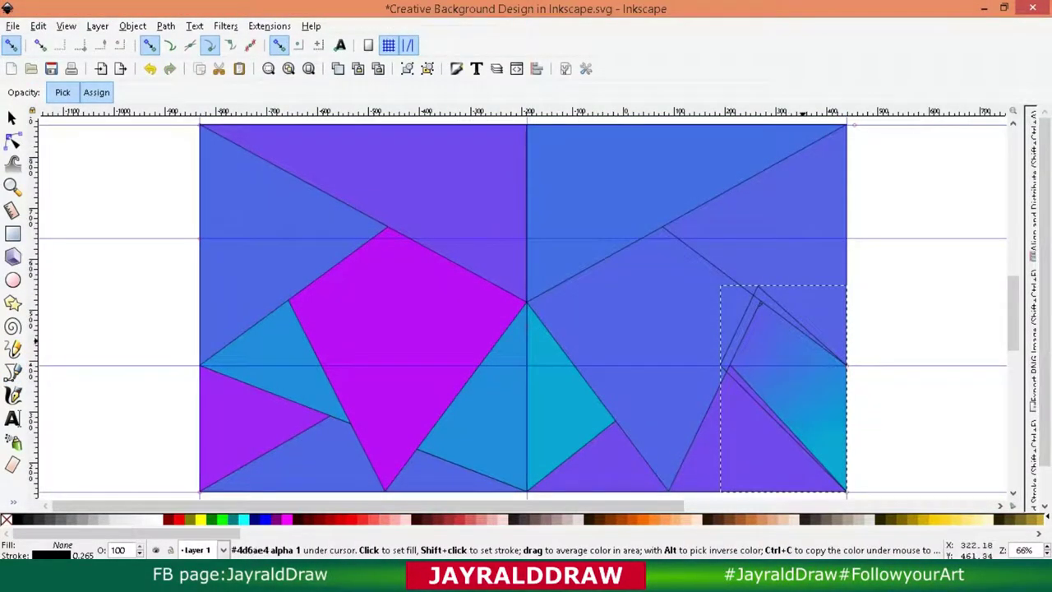
left_click(246, 165)
left_click(279, 322)
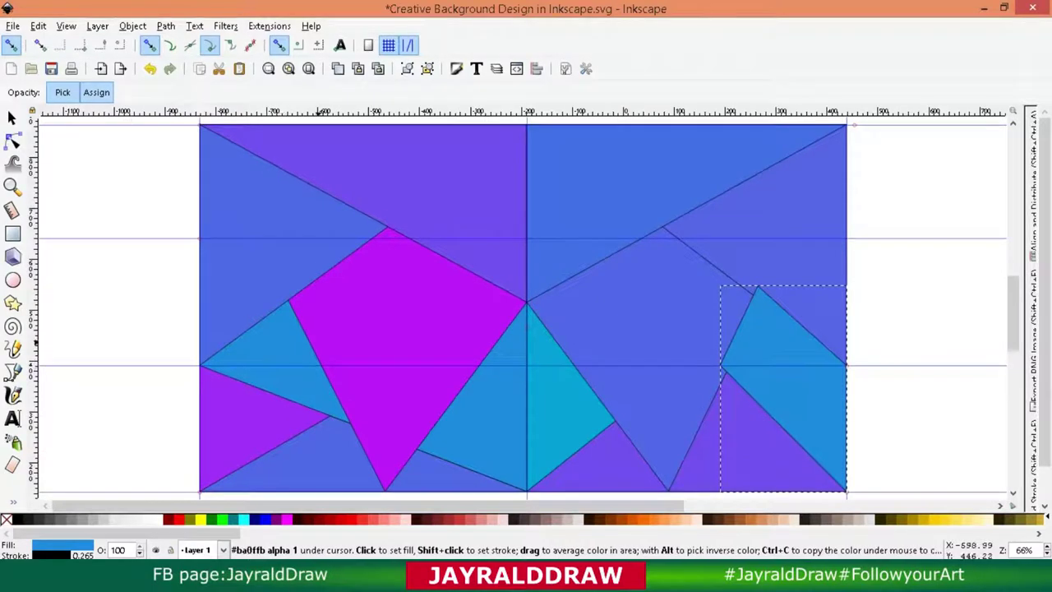
left_click(411, 312)
scroll(575, 313, "down", 2)
key("s")
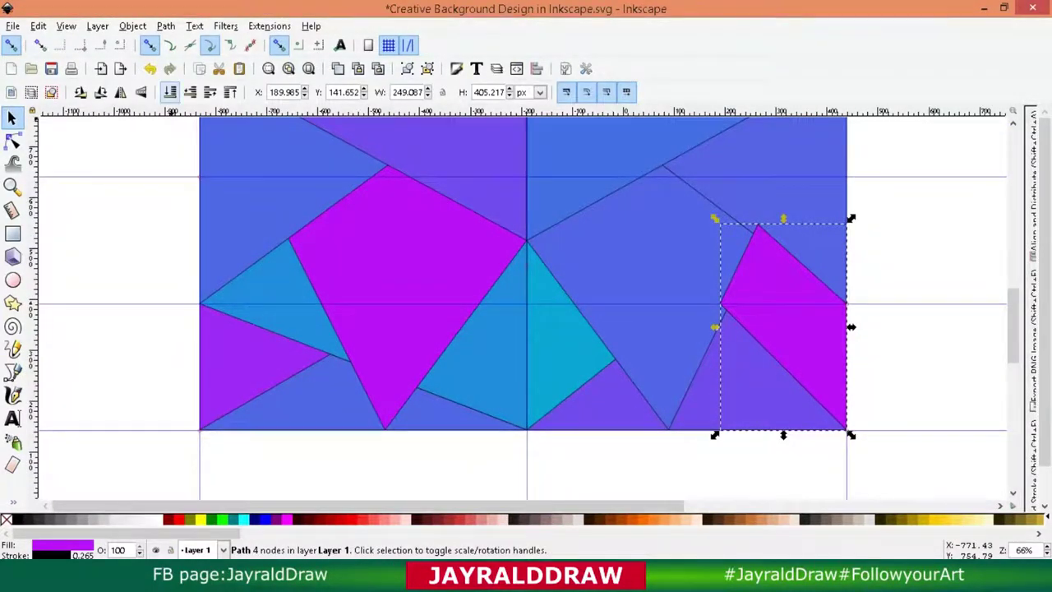
scroll(522, 308, "up", 2)
key("Escape")
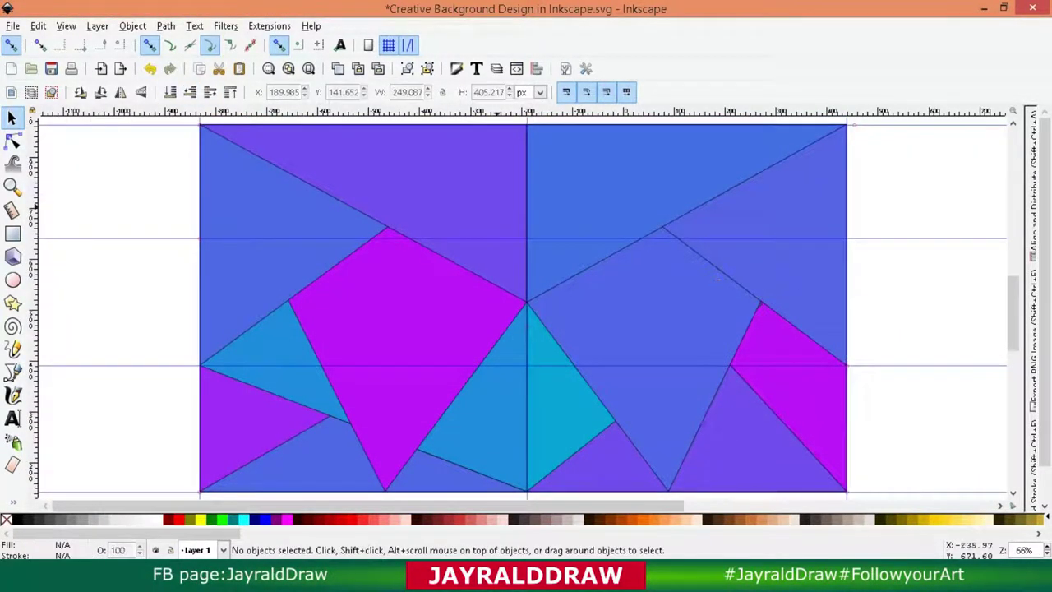
Zoom out to the whole page, hide the guides and remove outlines from all shapes.
key("minus")
left_click(38, 25)
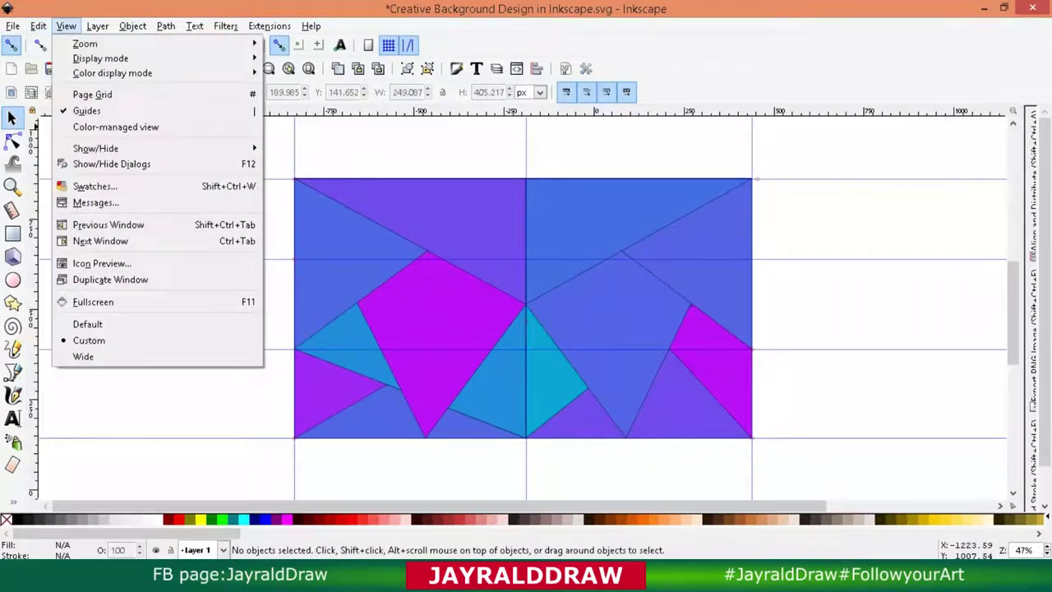
left_click(66, 26)
key("ctrl+a")
left_click(6, 520, "shift")
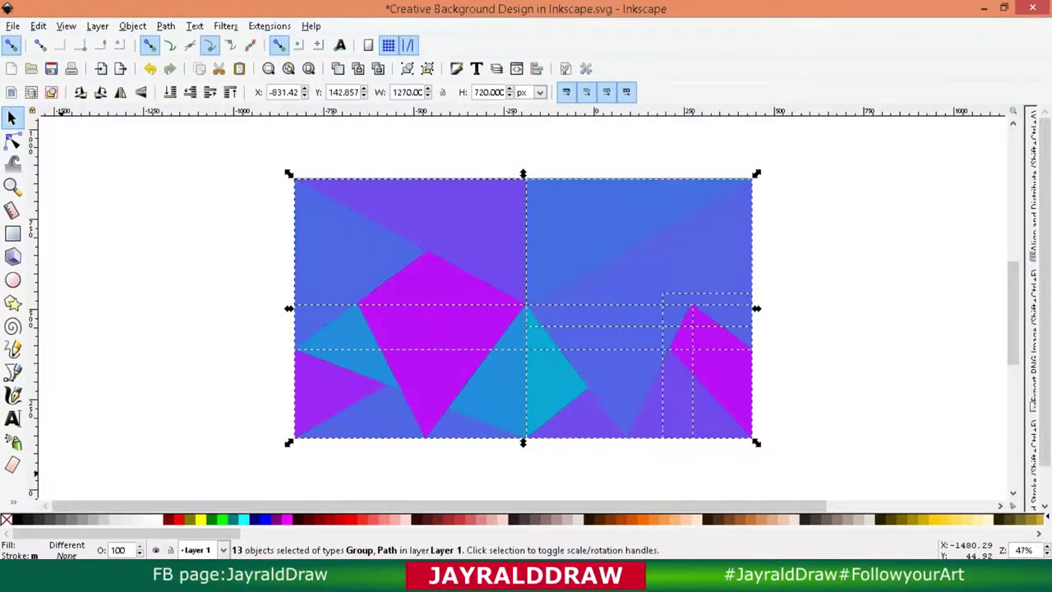
key("Escape")
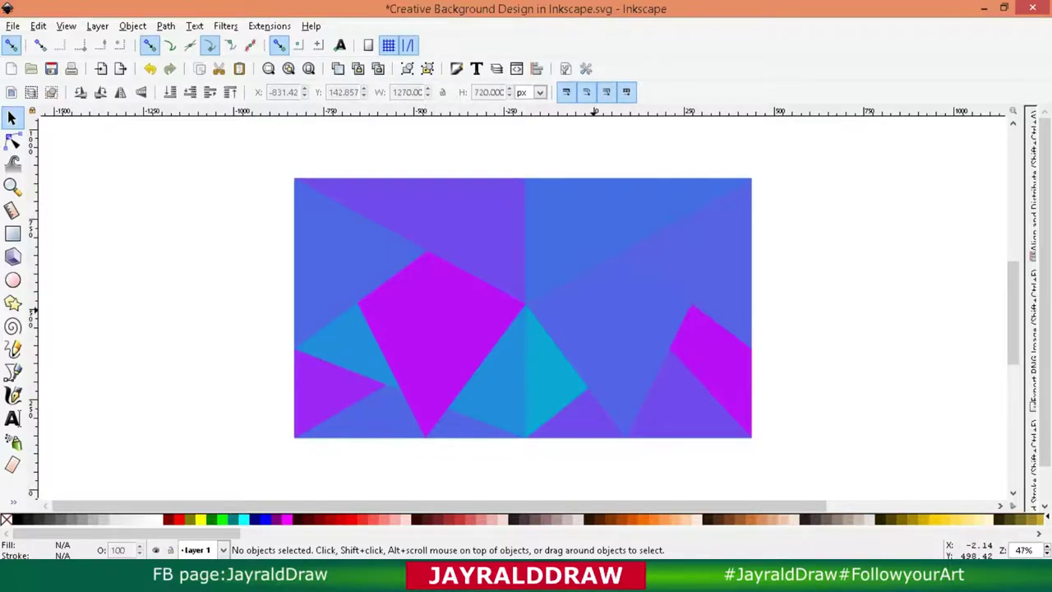
Drag two nodes of the right-half blue path up toward the upper right.
left_click(594, 258)
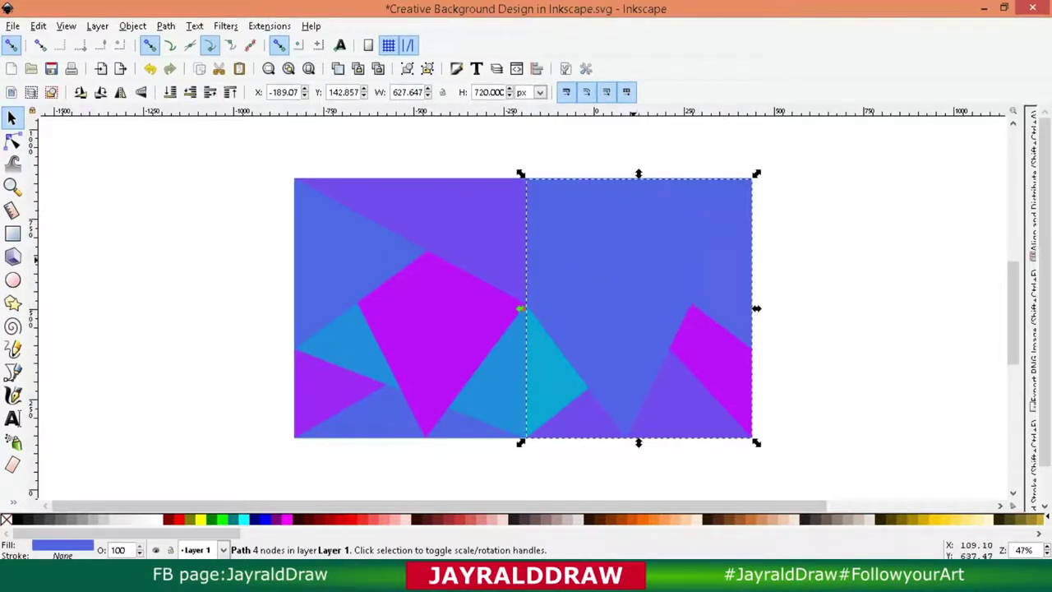
key("n")
left_click_drag(526, 305, 596, 235)
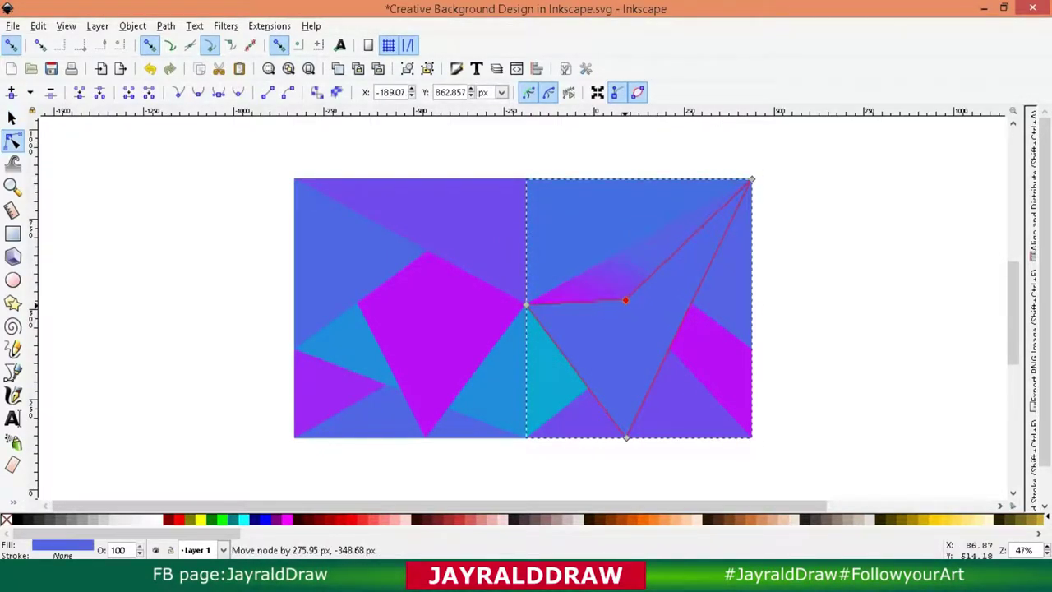
left_click_drag(626, 300, 638, 265)
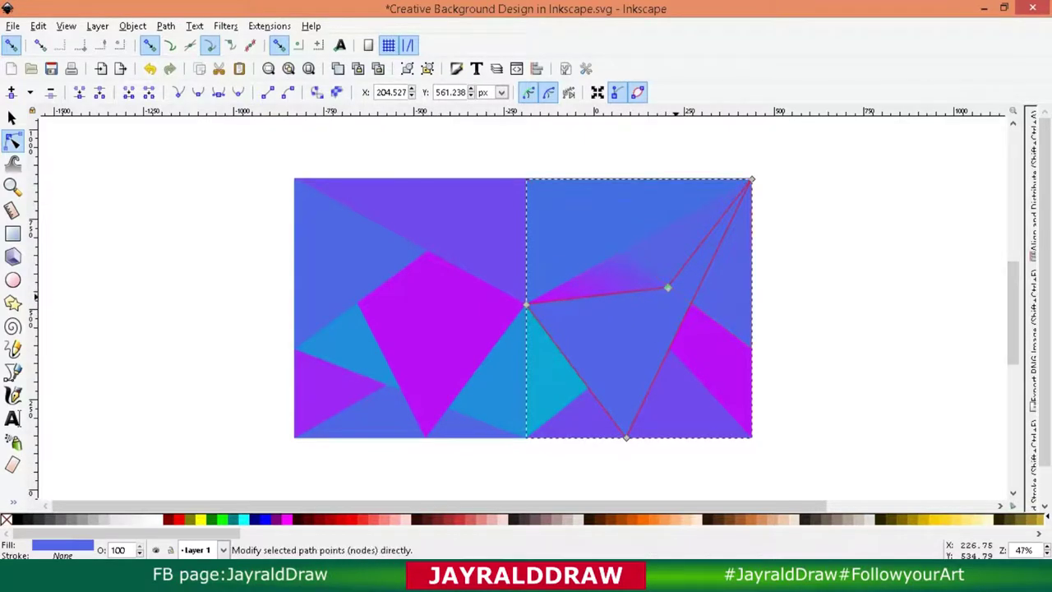
Move corner nodes of the upper-left triangle, magenta triangle and a blue path toward the centre.
left_click(398, 245)
left_click_drag(526, 178, 469, 274)
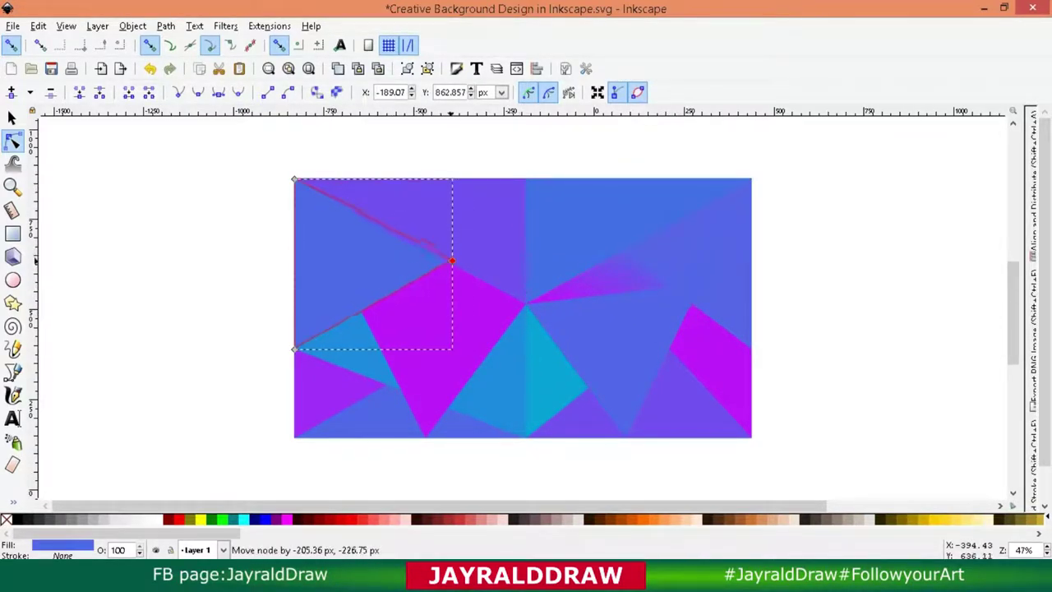
left_click(493, 300)
mouse_move(522, 304)
left_mouse_down()
mouse_move(481, 268)
mouse_move(463, 277)
left_mouse_up()
left_click(501, 362)
mouse_move(526, 362)
left_mouse_down()
mouse_move(518, 332)
mouse_move(486, 326)
mouse_move(512, 300)
mouse_move(525, 260)
left_mouse_up()
Reshape the right magenta triangle, moving its left node leftward and top node up-left.
left_click(625, 247)
left_click(575, 337)
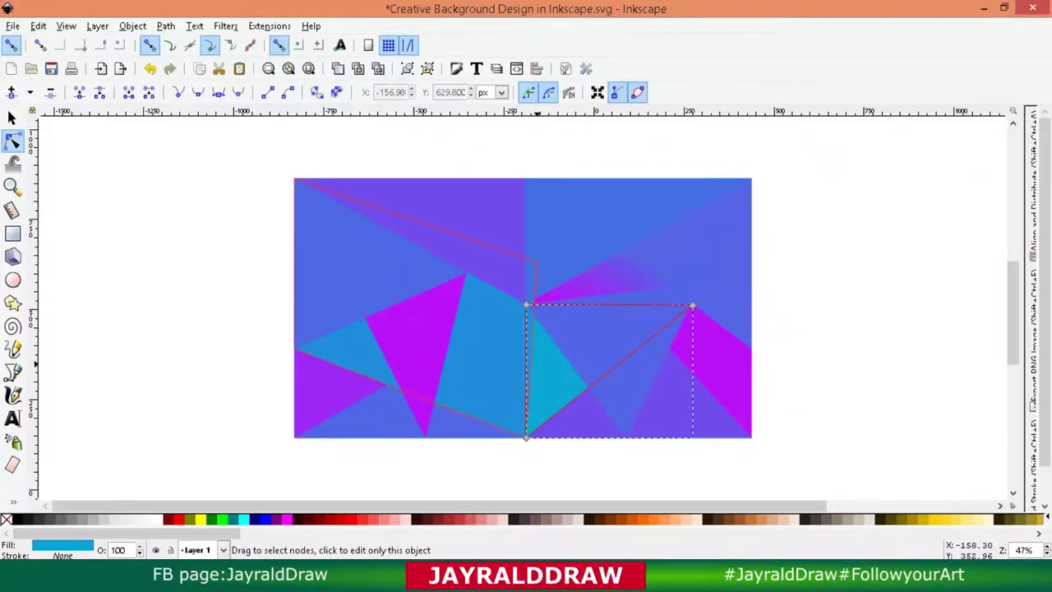
left_click(11, 117)
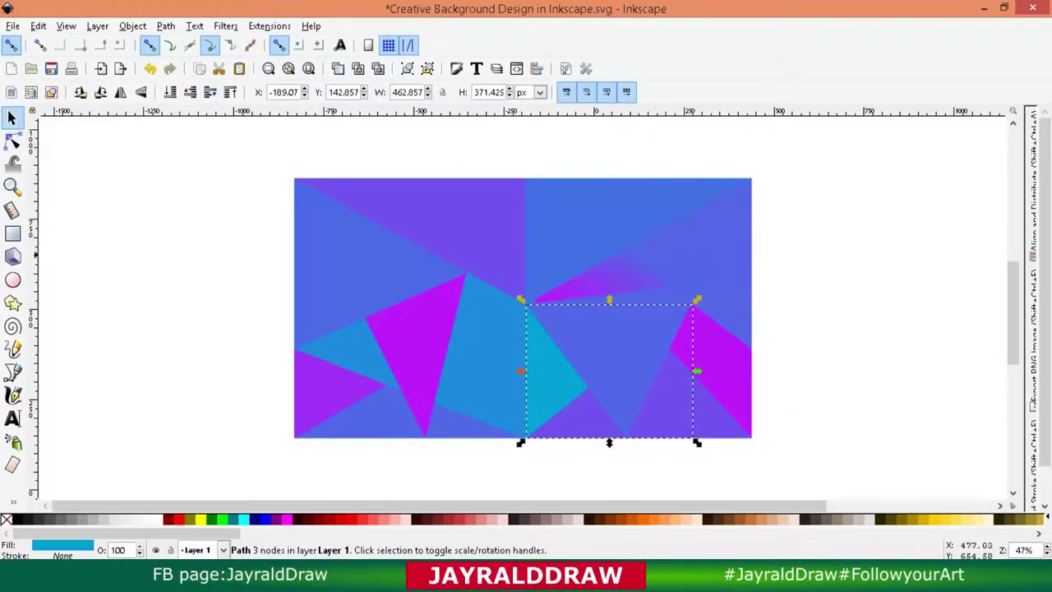
key("Escape")
left_click(616, 324)
key("n")
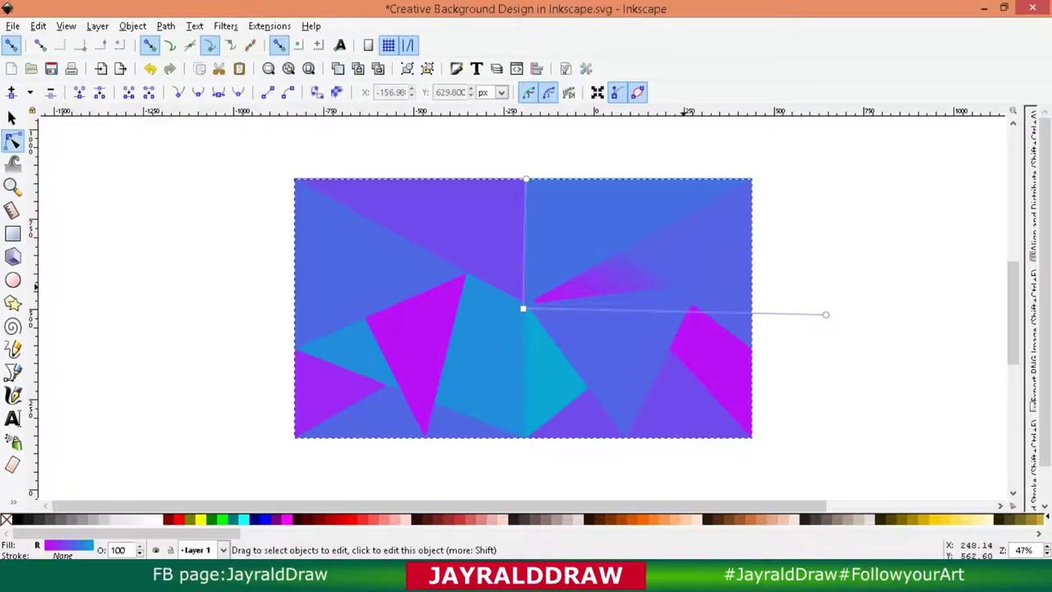
left_click(686, 286)
left_click(695, 362)
left_click_drag(671, 351, 526, 298)
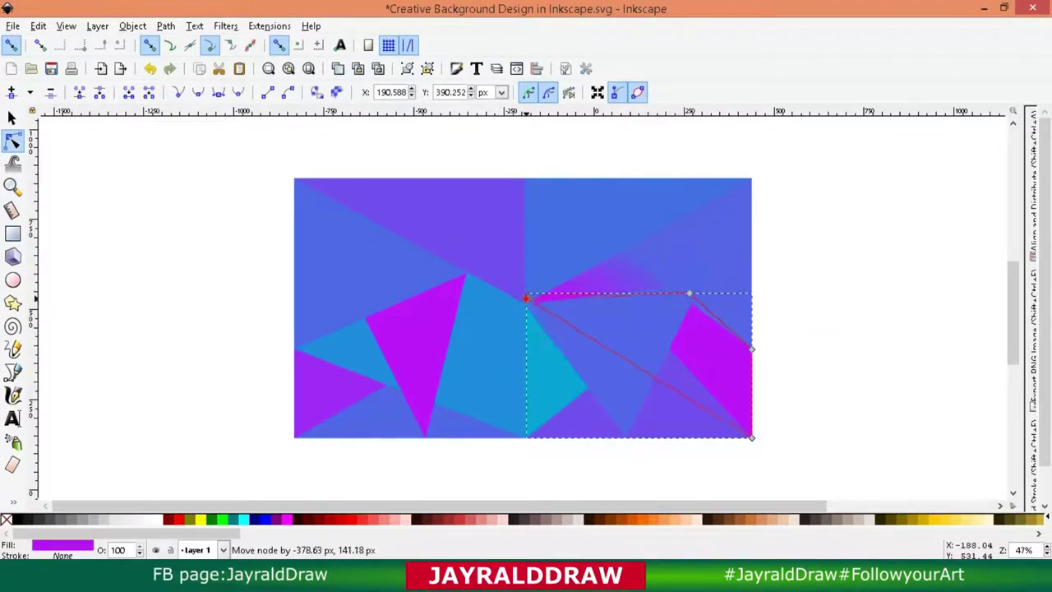
left_click_drag(689, 294, 620, 238)
Nudge the cyan path's right node slightly upward.
key("s")
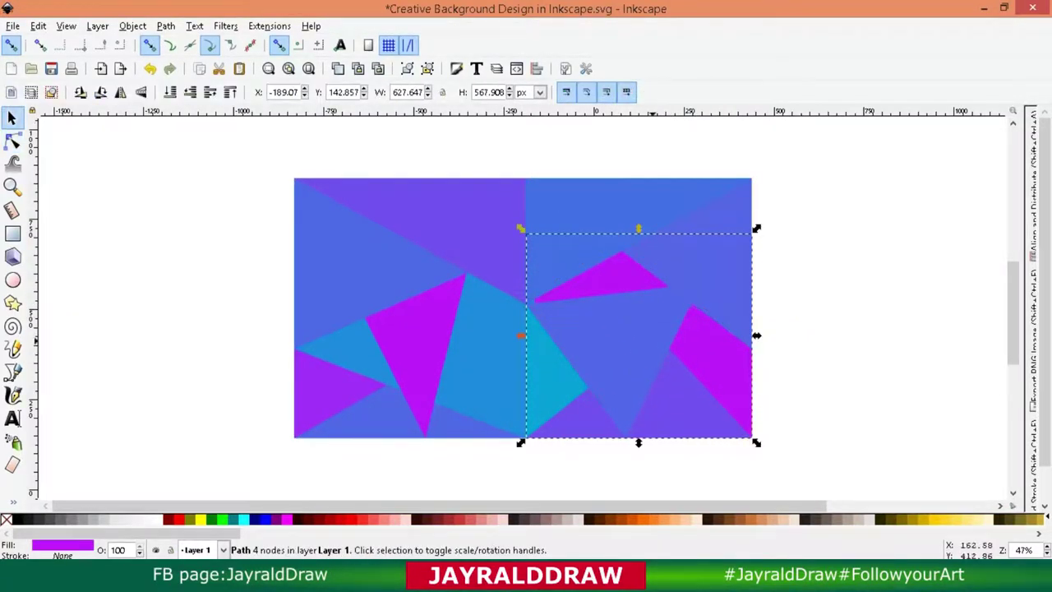
left_click(11, 141)
left_click(559, 361)
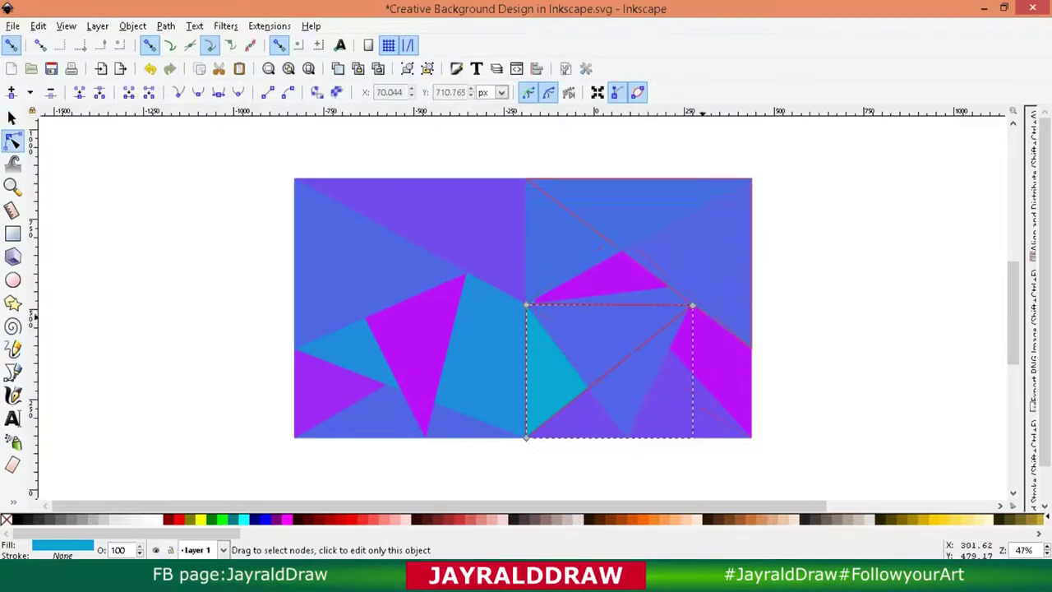
left_click_drag(693, 305, 684, 292)
key("s")
key("Escape")
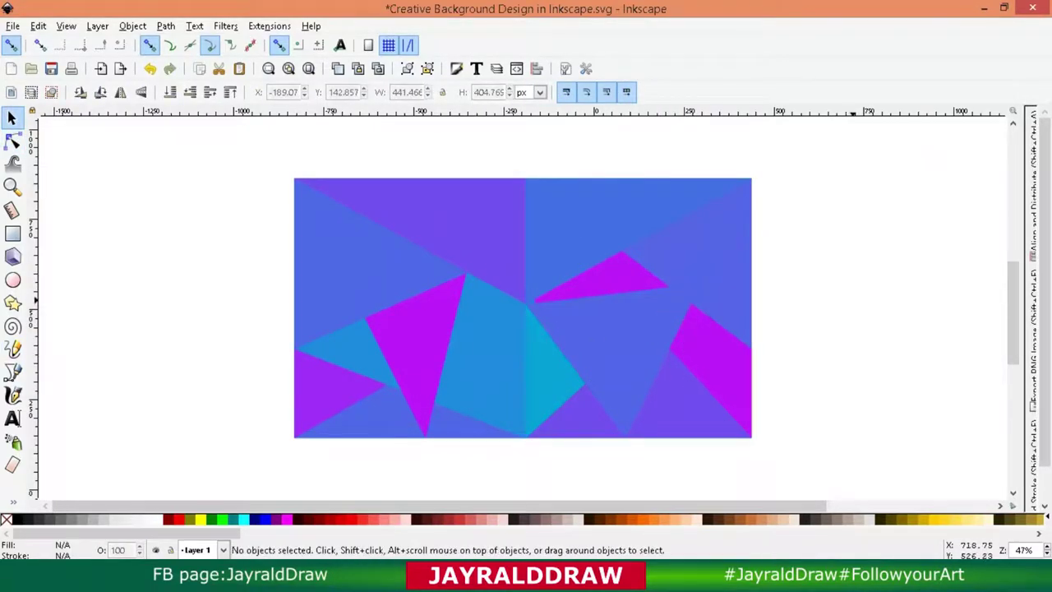
Lower the corner nodes of the top-left purple triangle and the upper-right shape.
key("n")
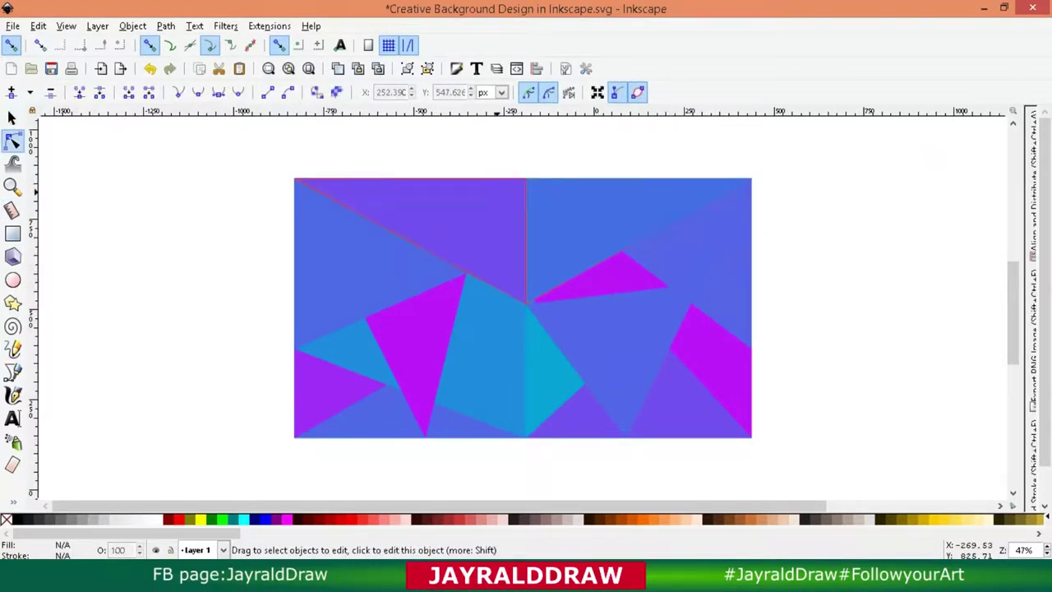
left_click(460, 213)
left_click_drag(526, 178, 526, 178)
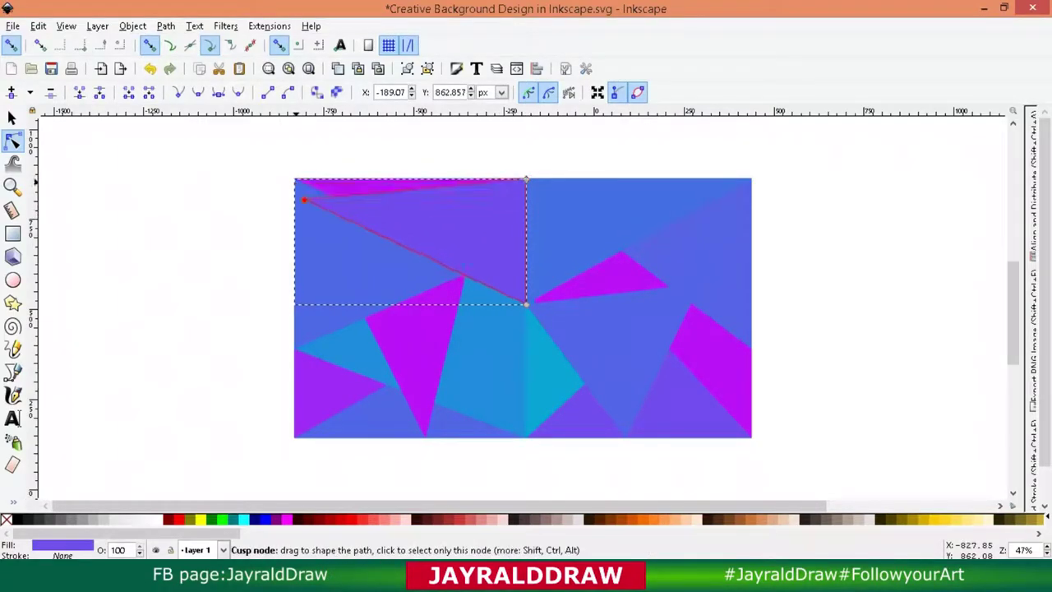
left_click_drag(294, 178, 293, 258)
left_click(749, 206)
left_click_drag(751, 204, 753, 253)
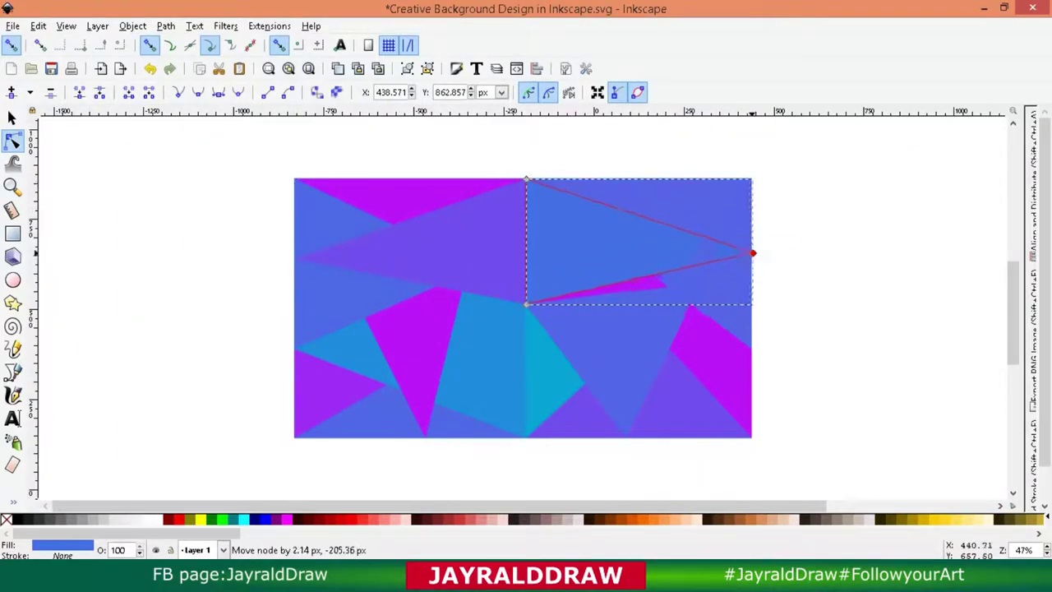
key("s")
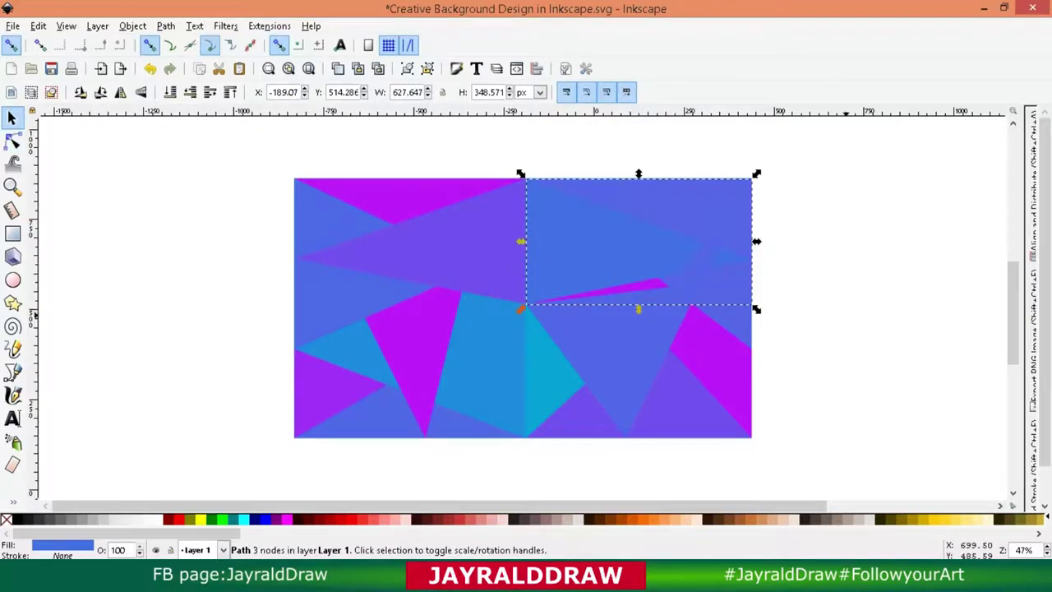
key("Escape")
Flip the upper-right blue triangle horizontally.
left_click(585, 255)
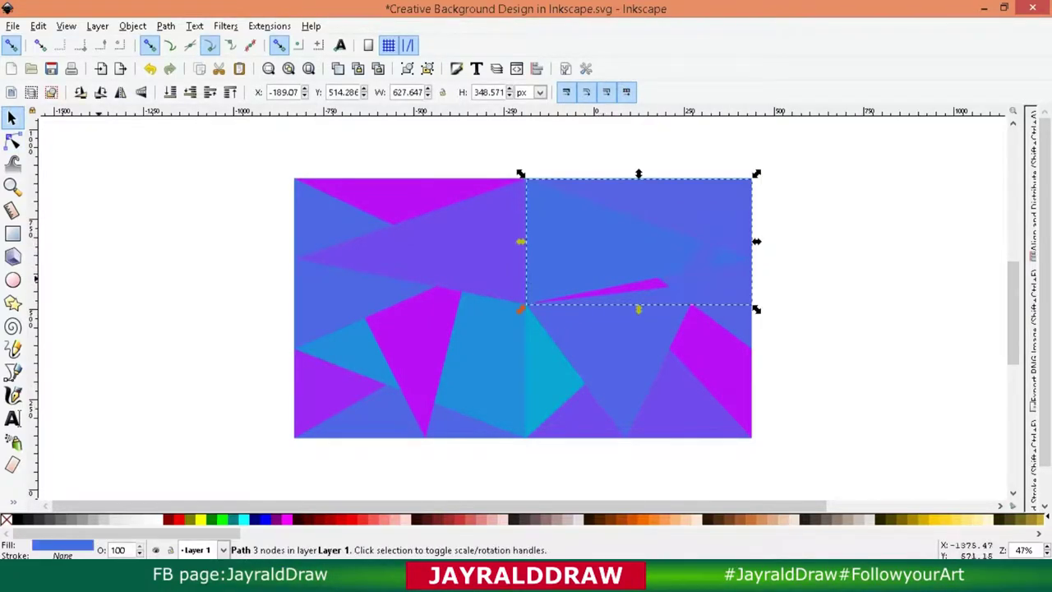
left_click(120, 91)
key("Escape")
left_click(483, 350)
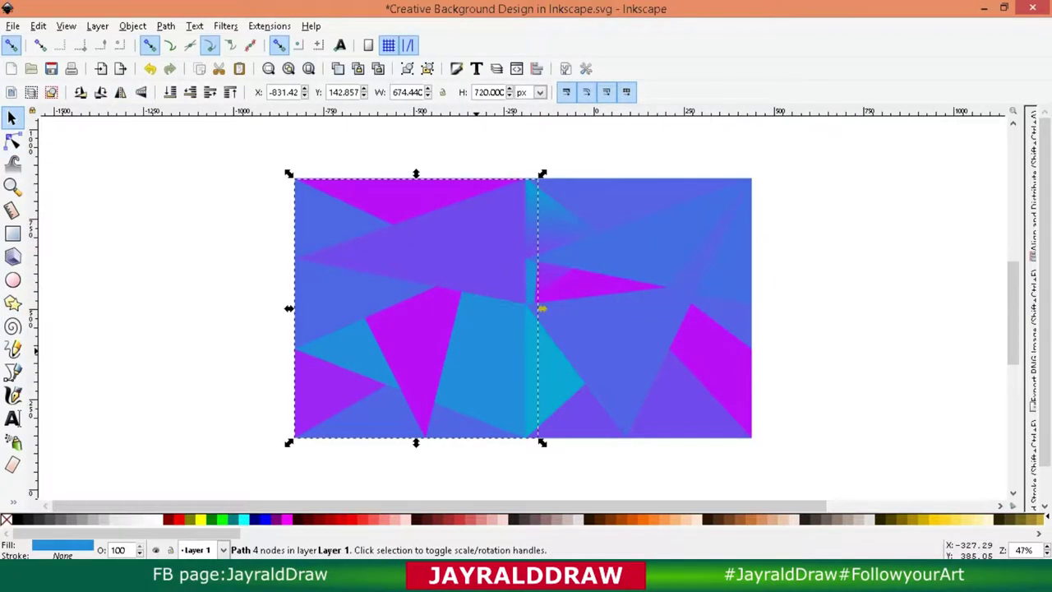
key("shift+ctrl+a")
key("Escape")
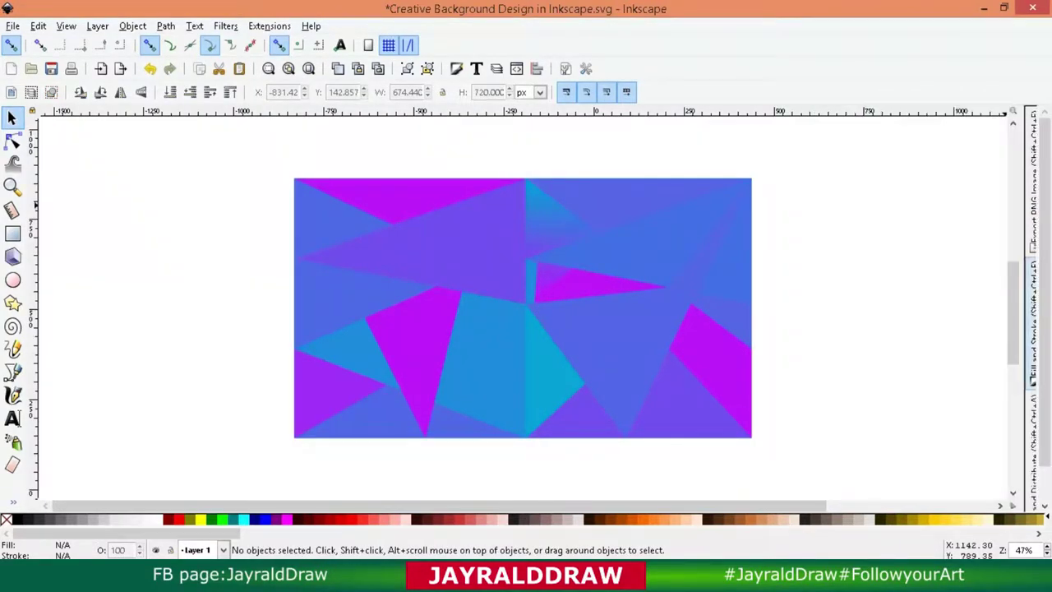
Open Fill and Stroke and step through the 13 facets one by one.
key("shift+ctrl+f")
left_click(536, 309)
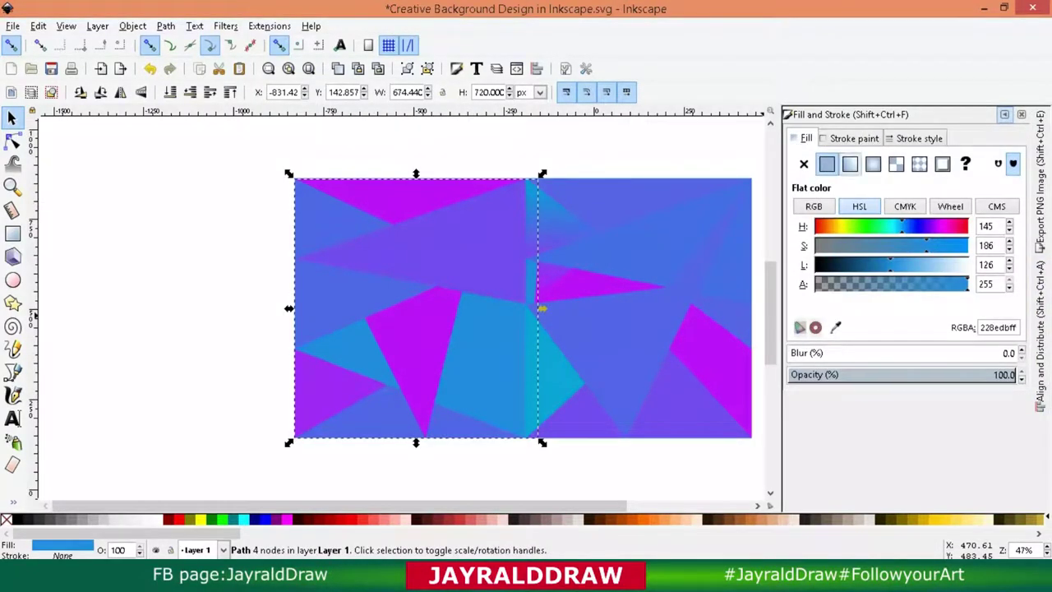
left_click(530, 393)
key("Tab")
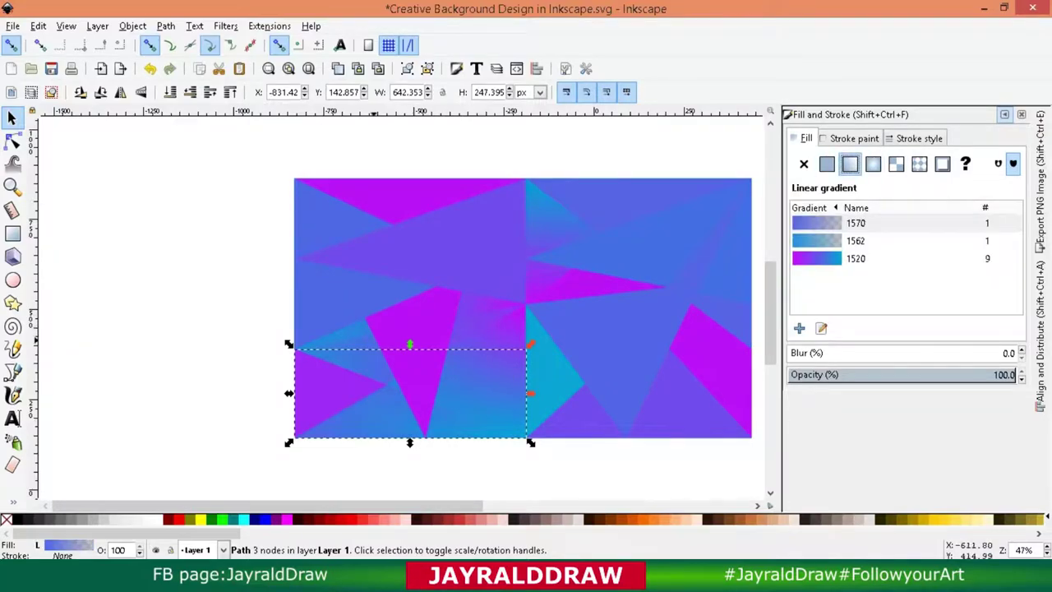
key("Tab")
key("Tab")
key("Tab")
key("Tab")
key("Tab")
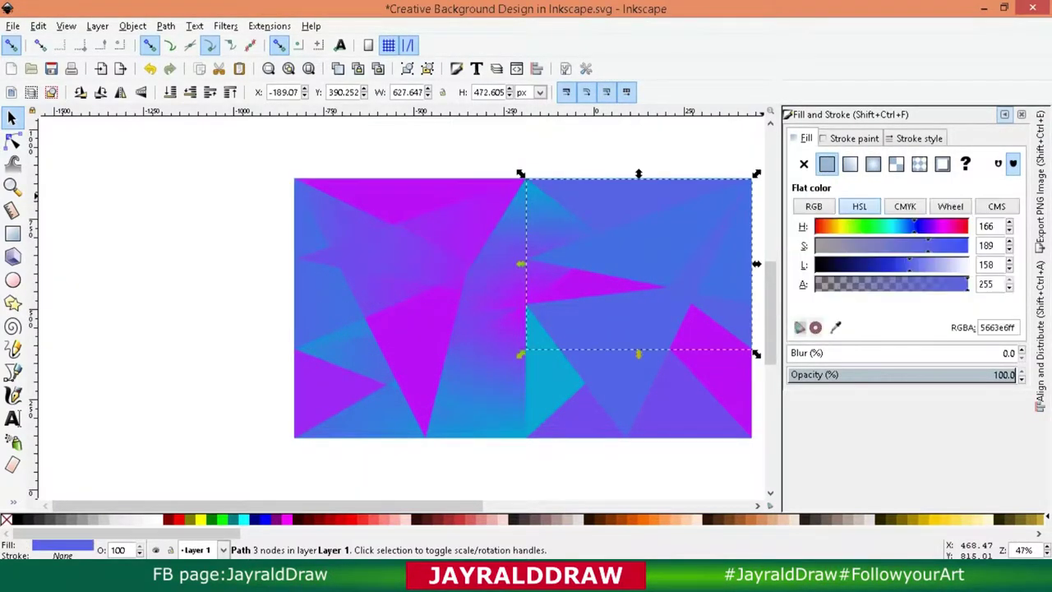
key("Tab")
key("Tab")
key("Tab")
key("Tab")
key("Tab")
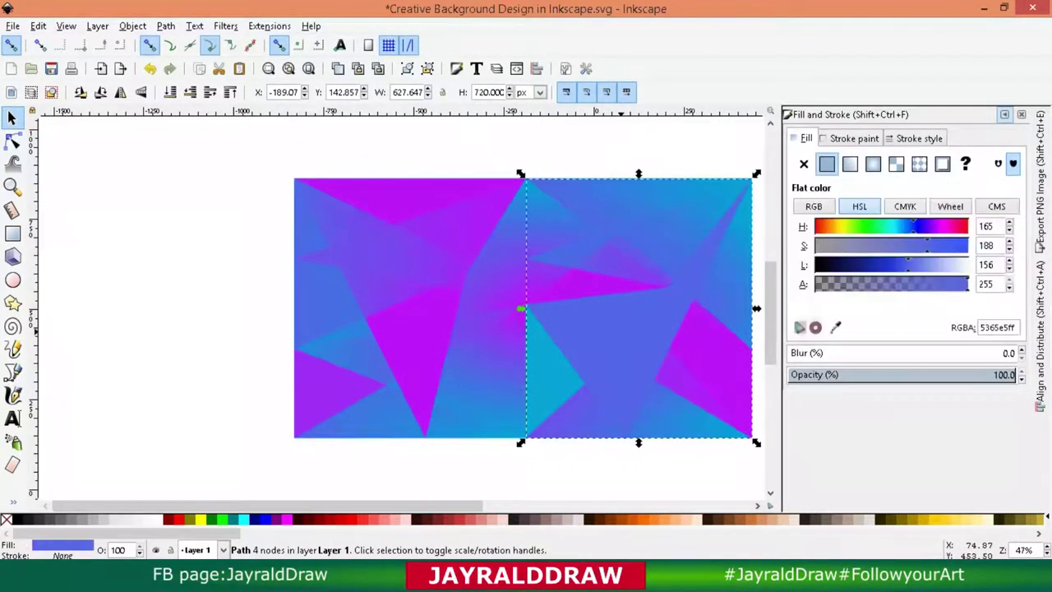
key("Tab")
key("ctrl+a")
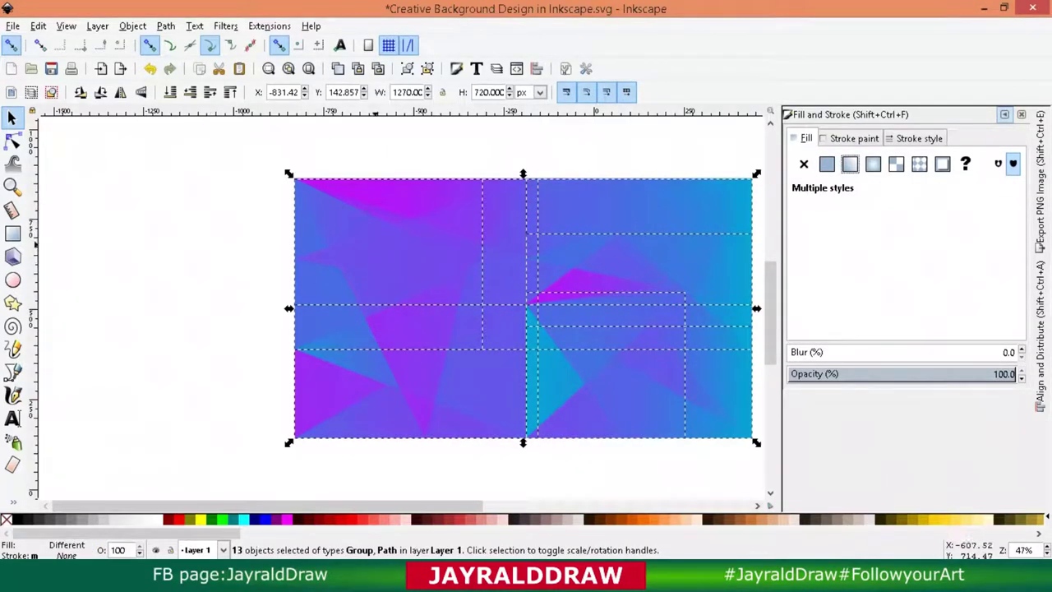
key("Escape")
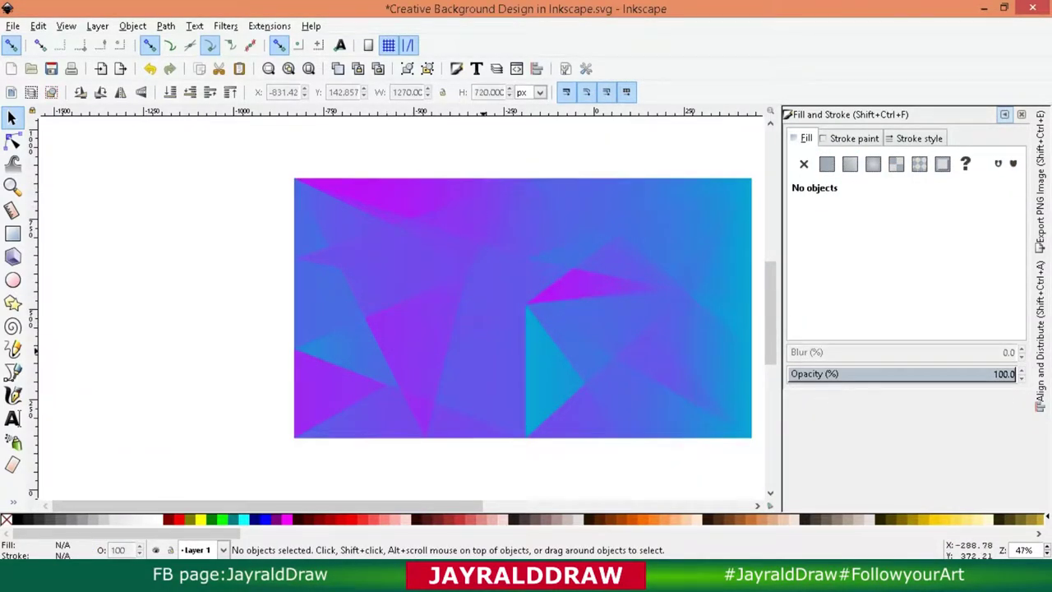
Fill the lower-right triangle with gradient 1602 and another triangle with a magenta gradient.
key("Tab")
scroll(900, 263, "down", 2)
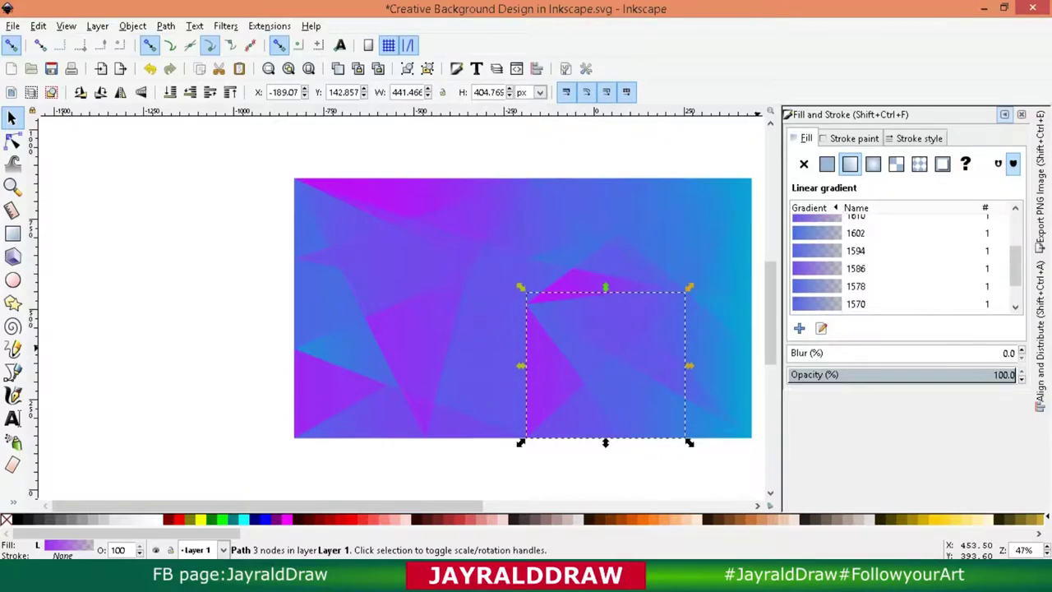
left_click(855, 263)
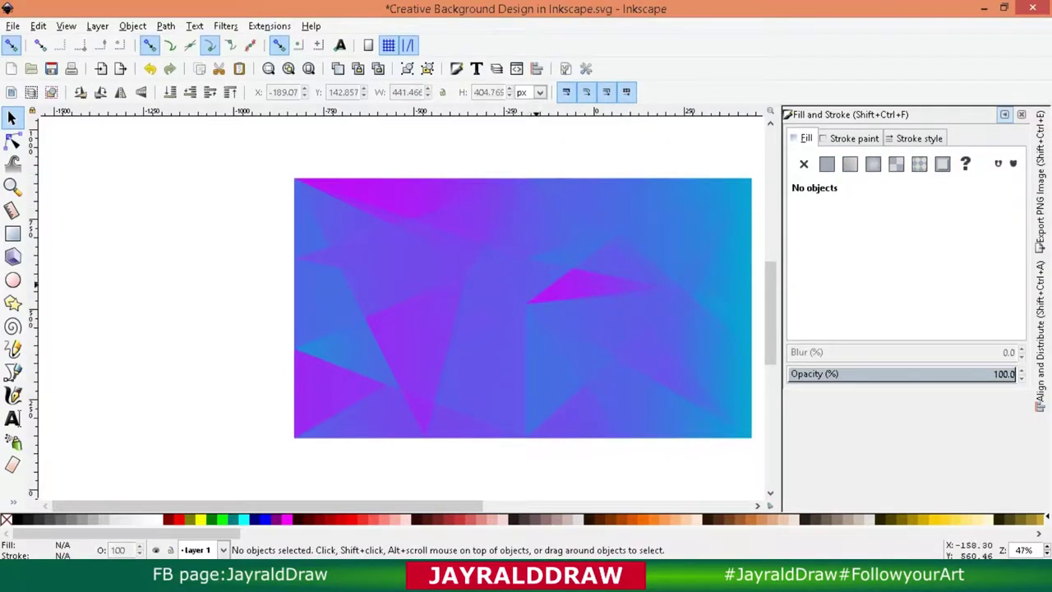
left_click(534, 286)
left_click(830, 258)
left_click(159, 344)
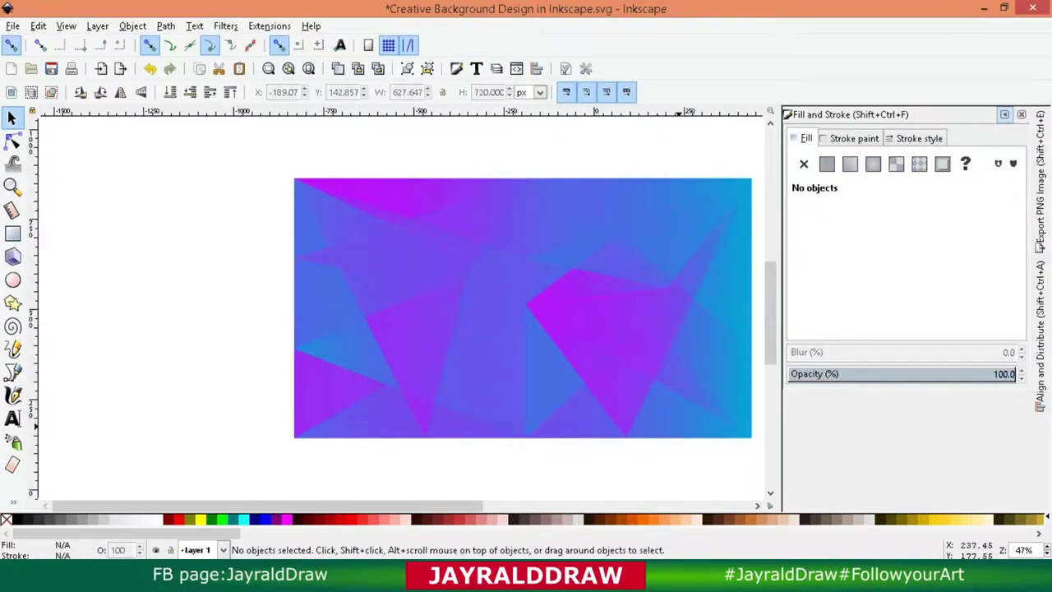
Give the upper-right triangle gradient 1636.
left_click(575, 283)
left_click(856, 263)
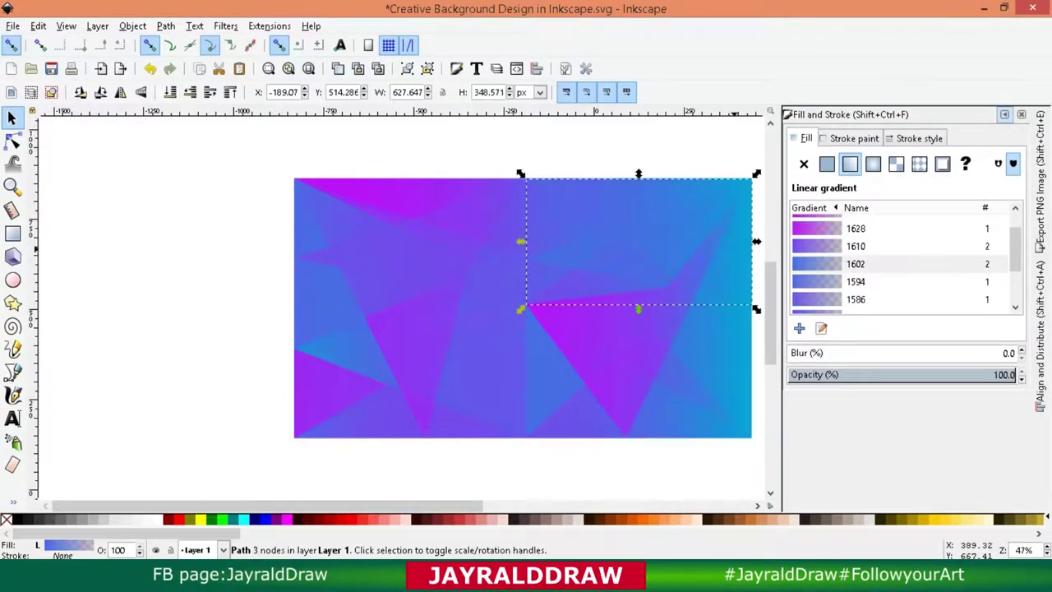
left_click(855, 240)
left_click(271, 372)
Apply different gradients to the lower-left triangle and one more facet.
left_click(321, 390)
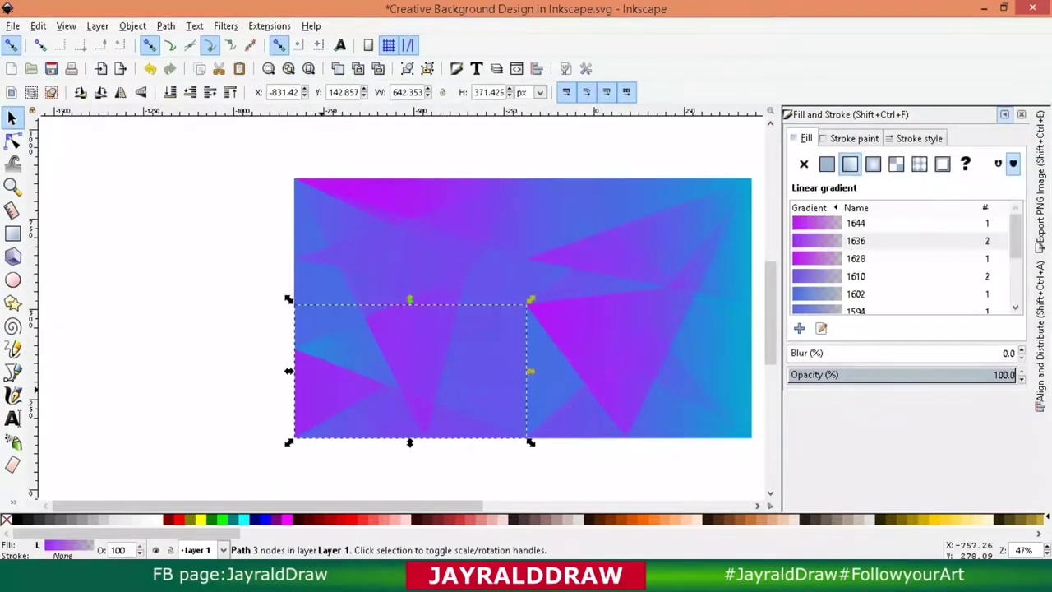
scroll(904, 263, "down", 2)
scroll(904, 263, "down", 2)
left_click(856, 258)
key("Escape")
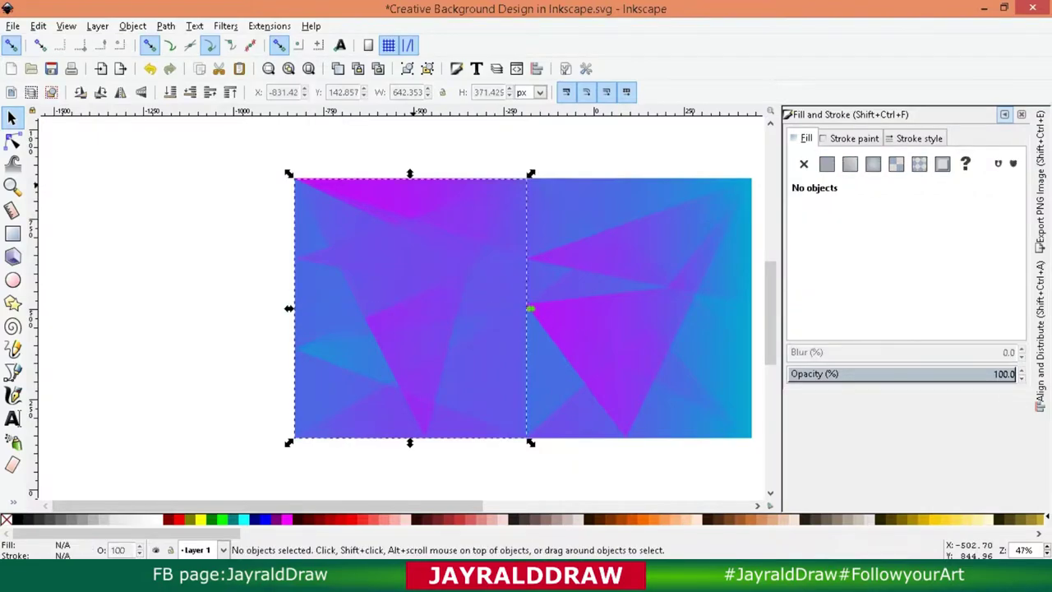
type("720.000")
left_click(855, 258)
left_click(855, 237)
key("Escape")
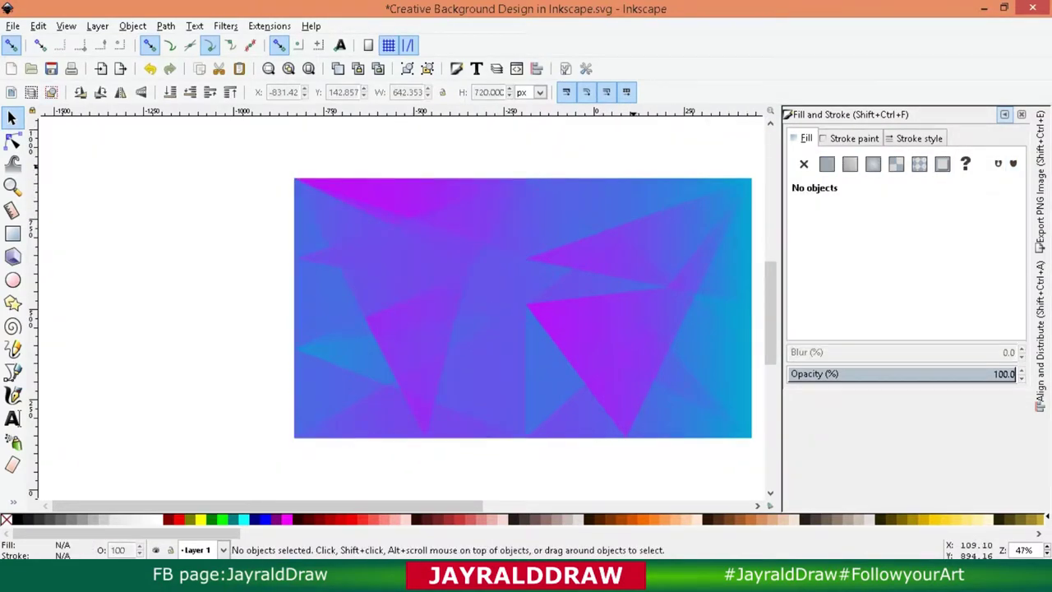
left_click(1004, 114)
Group all 13 facets and resize the group to 1920 × 1080 px.
key("ctrl+a")
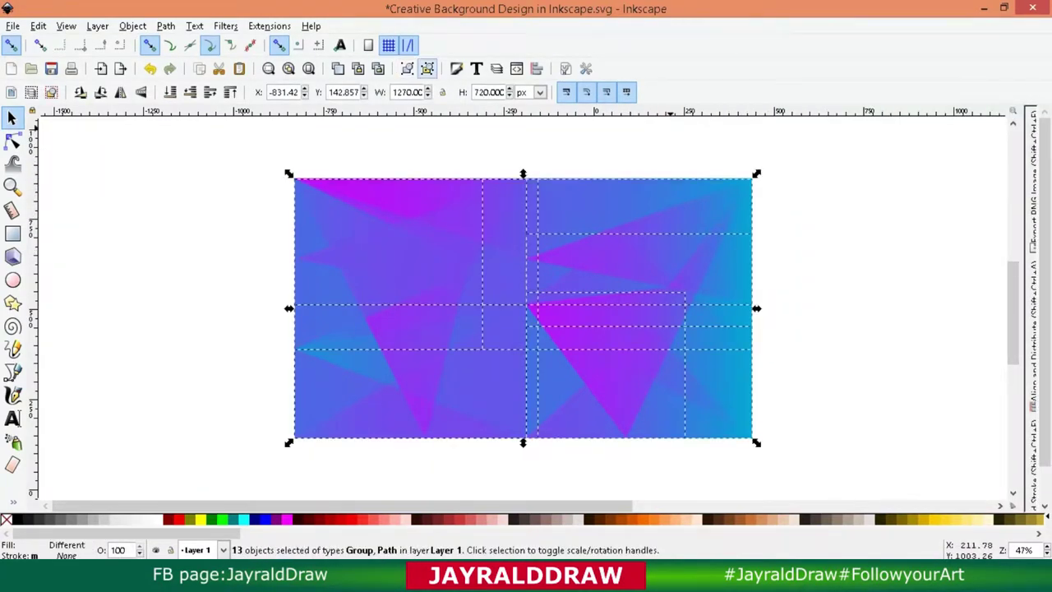
key("ctrl+g")
type("192")
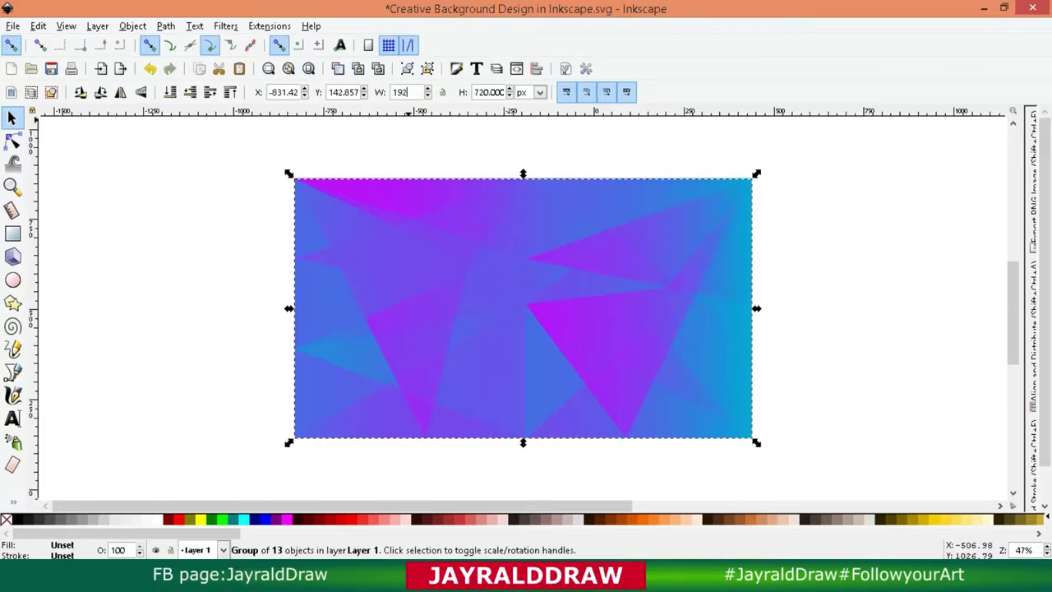
type("0")
key("Tab")
type("1080")
key("Return")
key("3")
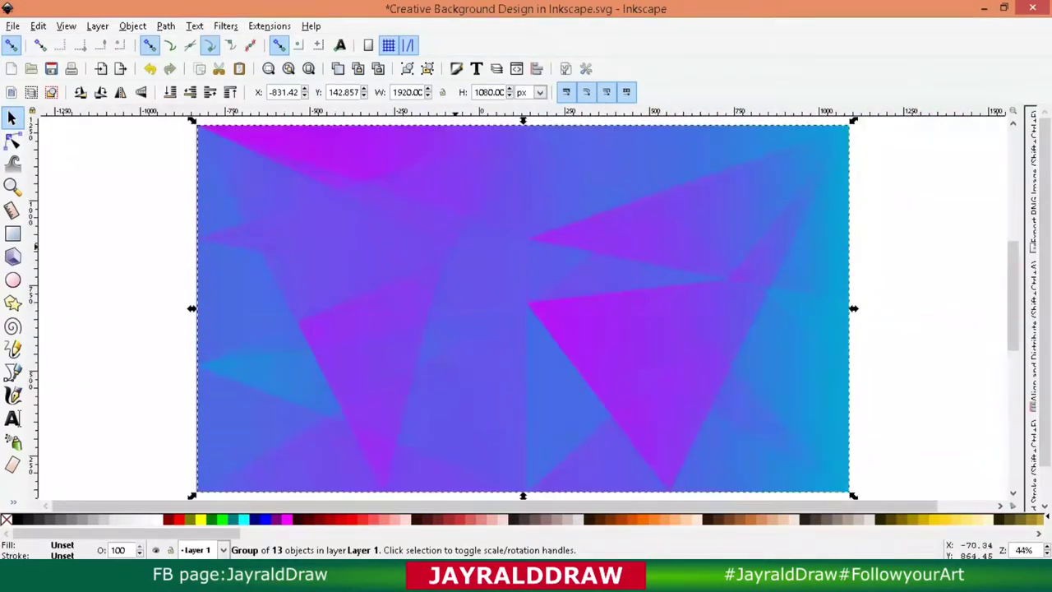